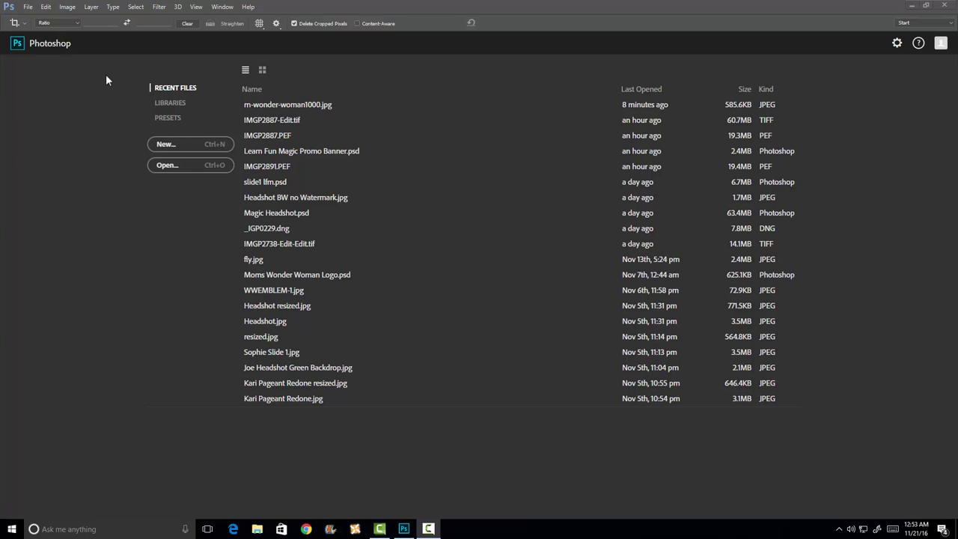
Open the raw photo IMGP2890 from the First Snow folder.
click(28, 7)
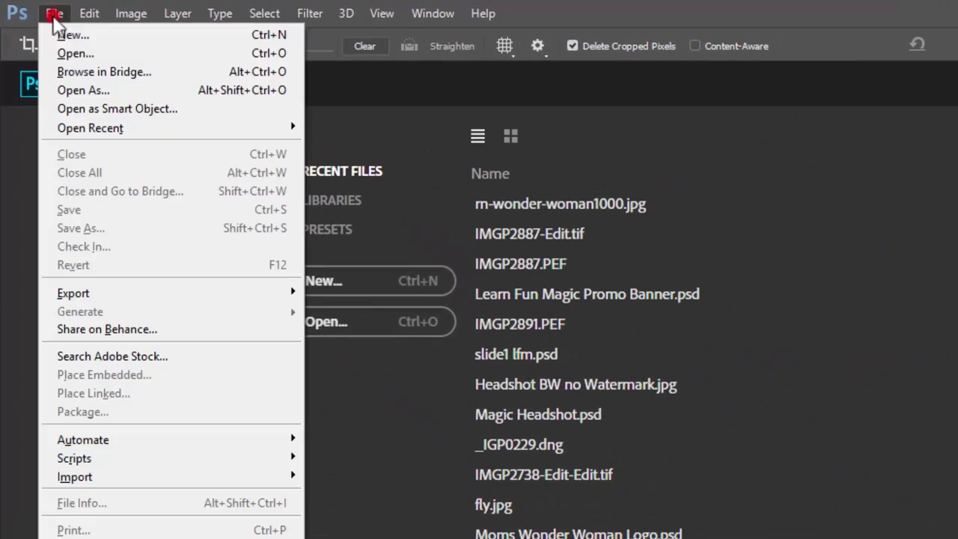
click(65, 55)
scroll(748, 374, down, 10)
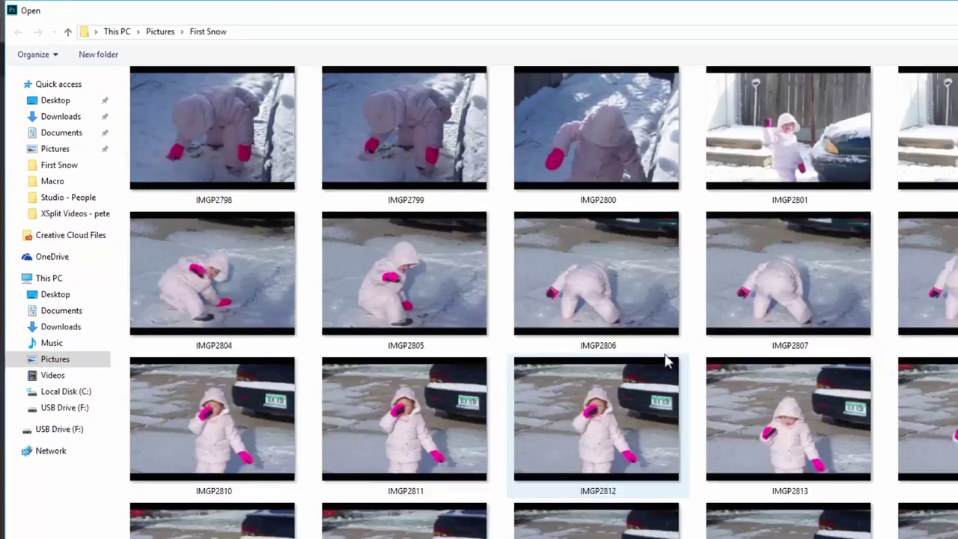
scroll(494, 262, down, 5)
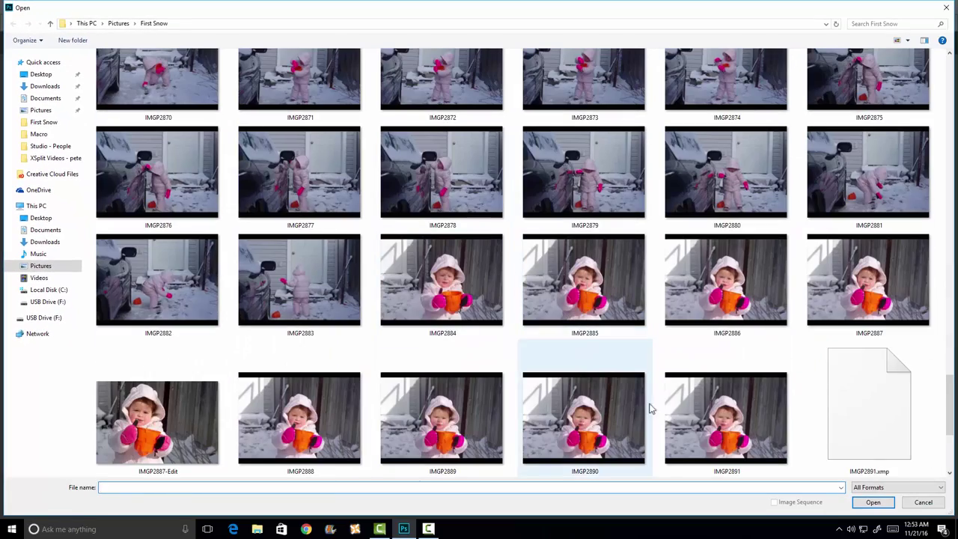
double_click(587, 417)
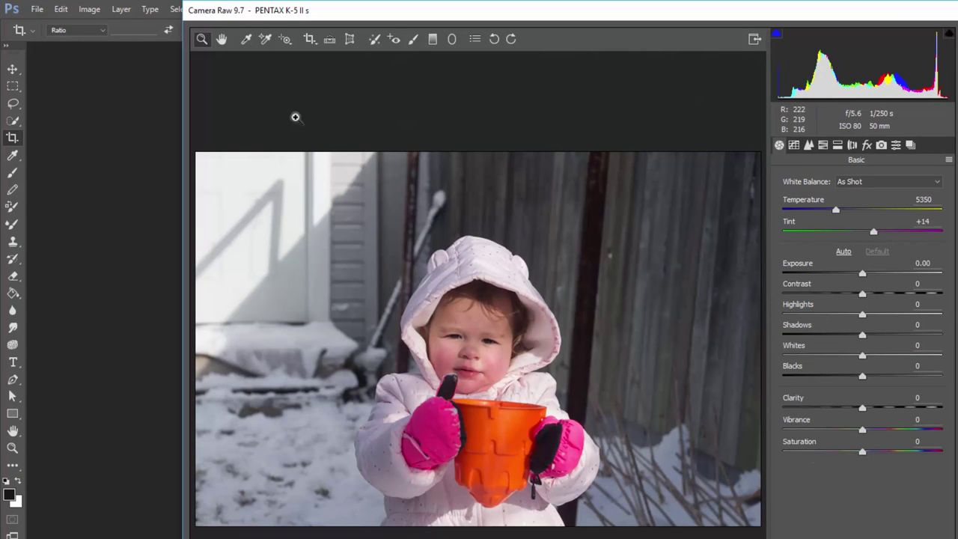
Inspect the child's face and the whole photo at several zoom levels, including 100%, 25% and 12%.
scroll(483, 343, up, 5)
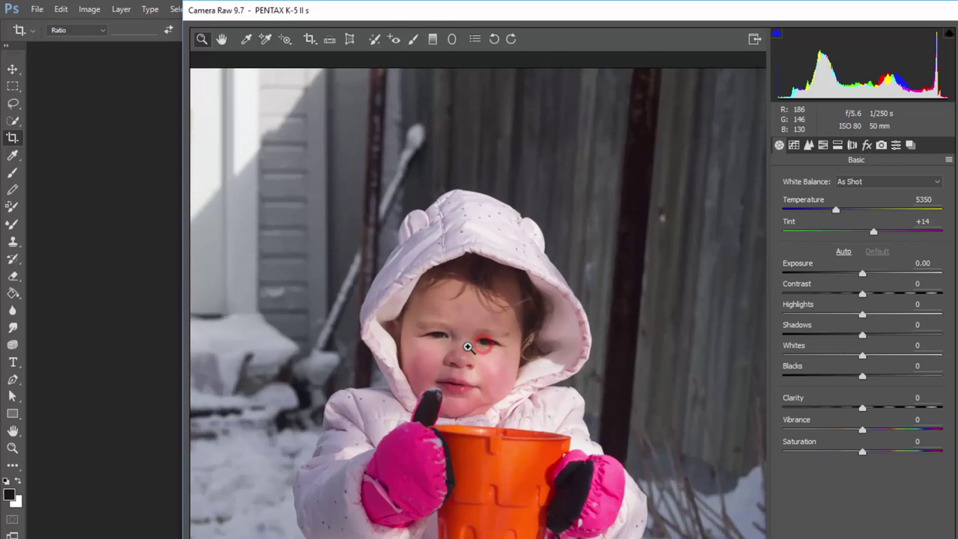
scroll(495, 319, up, 3)
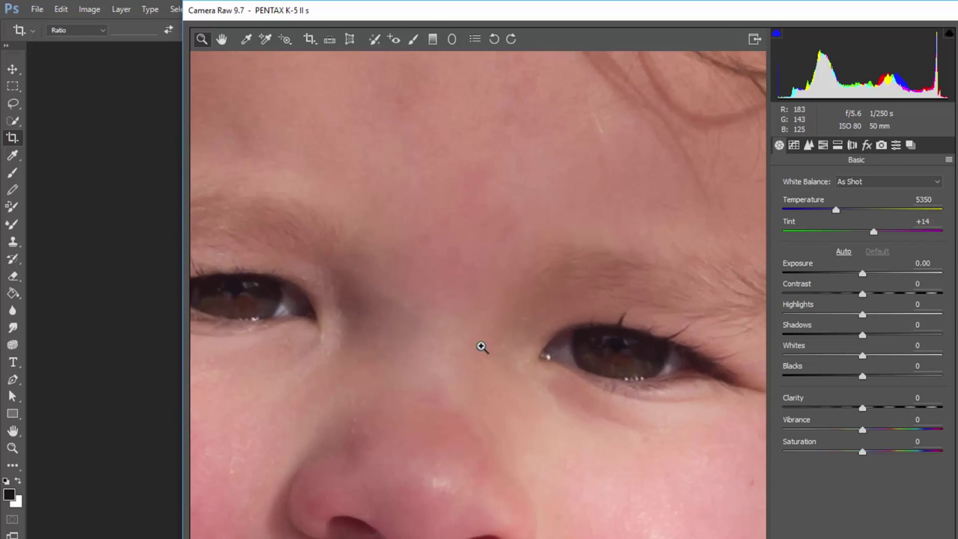
right_click(481, 347)
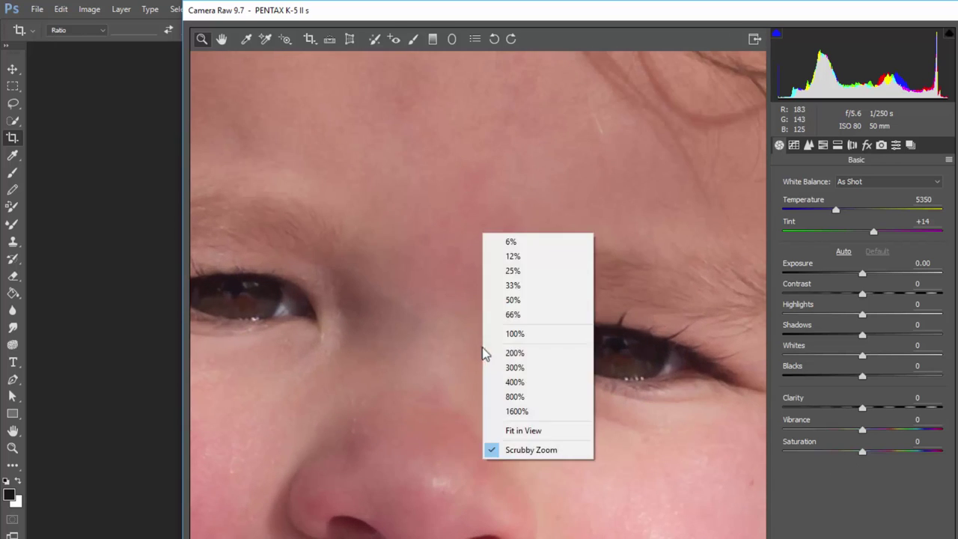
click(513, 334)
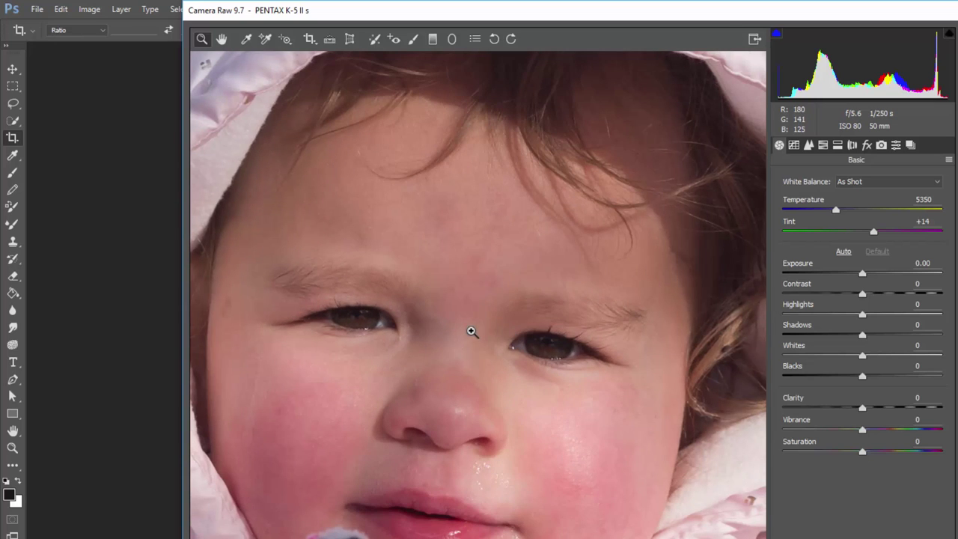
right_click(471, 331)
click(506, 254)
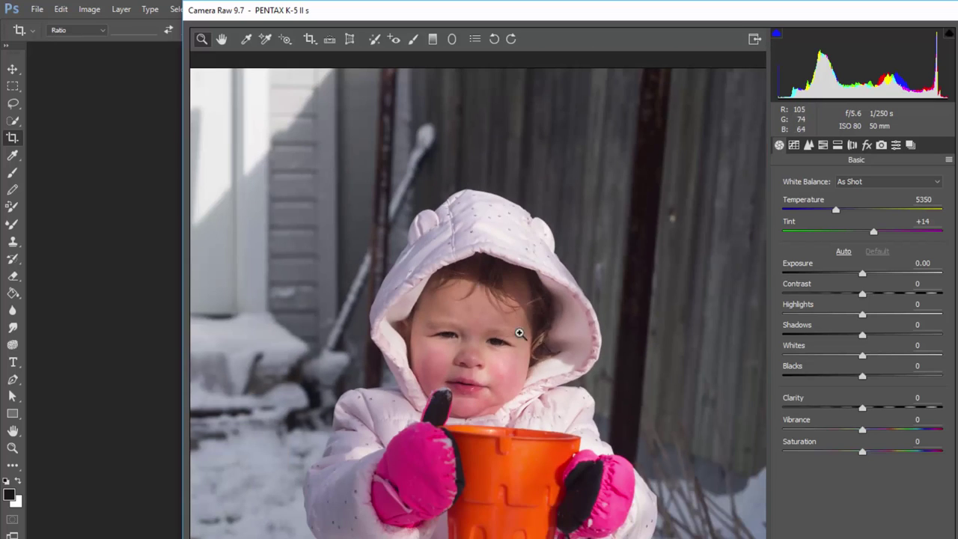
right_click(507, 330)
click(546, 238)
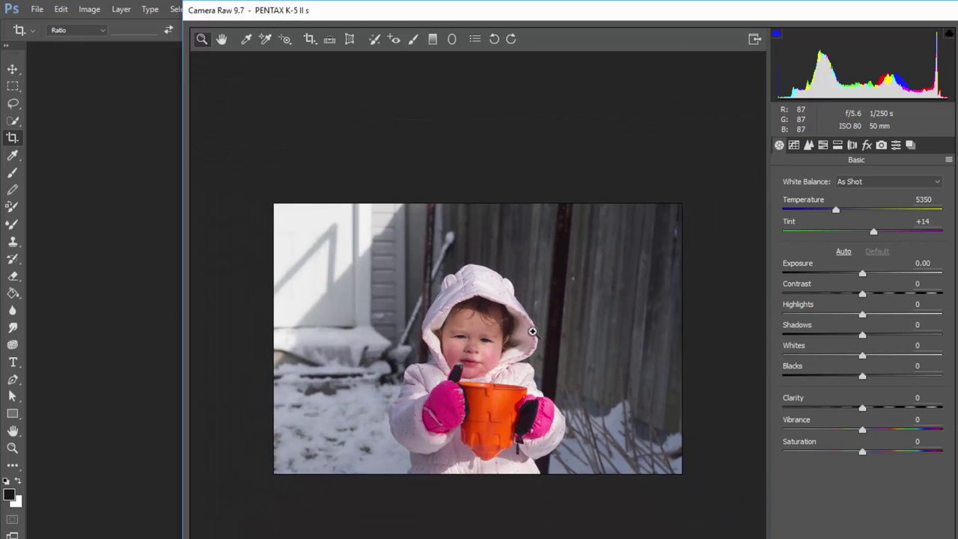
click(501, 335)
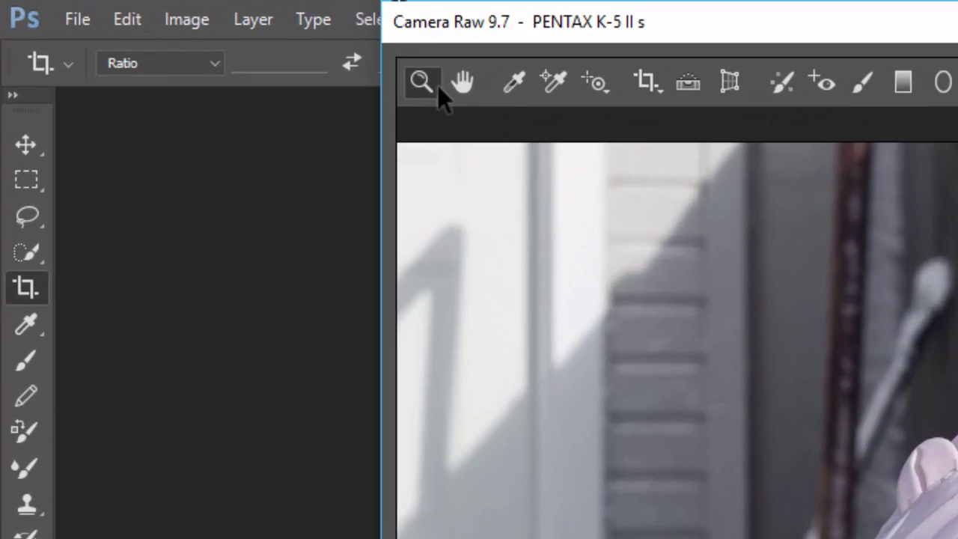
Pan around the photo with the Hand tool and magnify the area around the child with the Zoom tool.
click(461, 79)
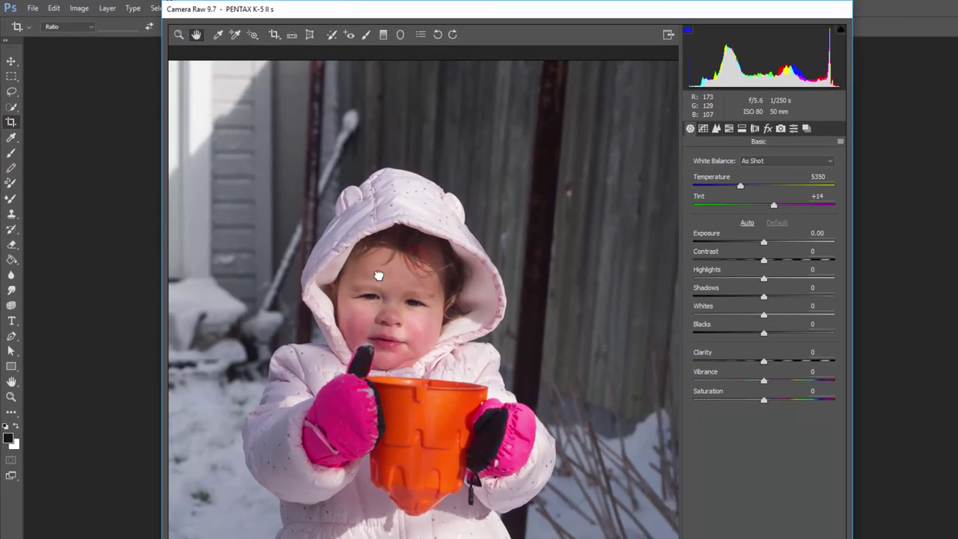
drag(378, 276, 423, 260)
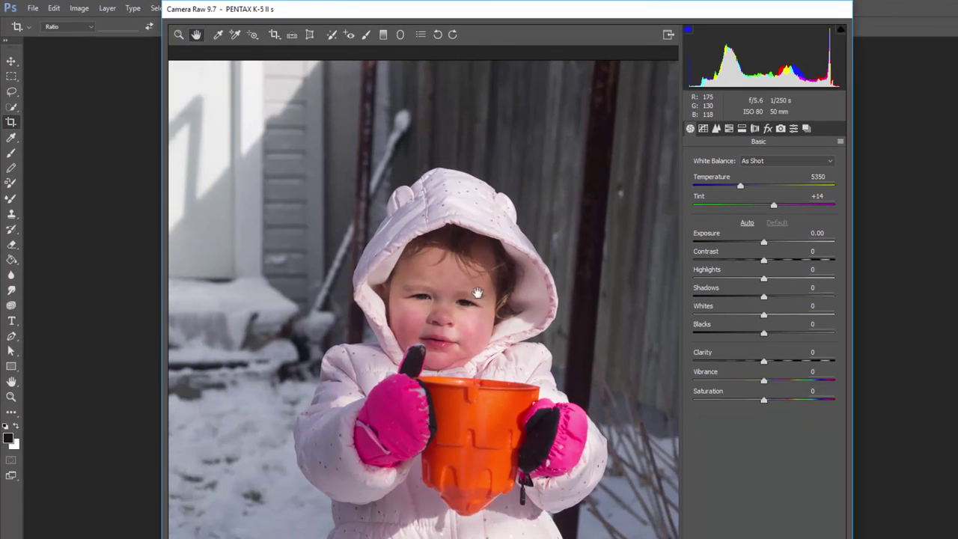
drag(459, 294, 458, 195)
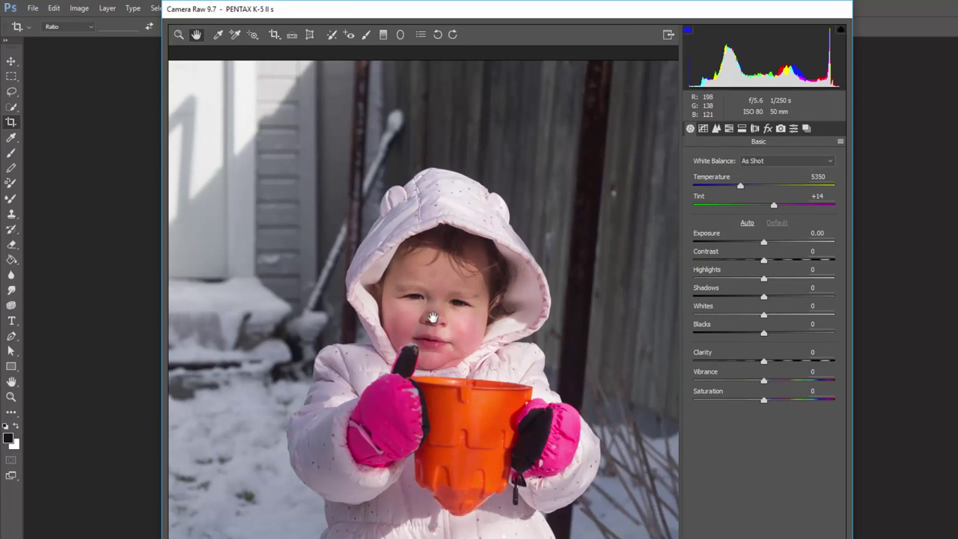
drag(432, 317, 381, 265)
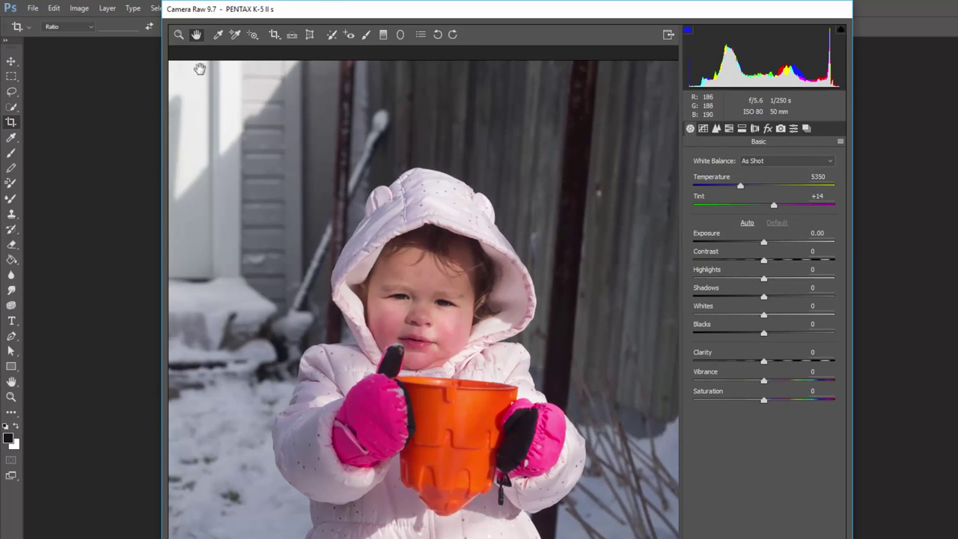
click(178, 34)
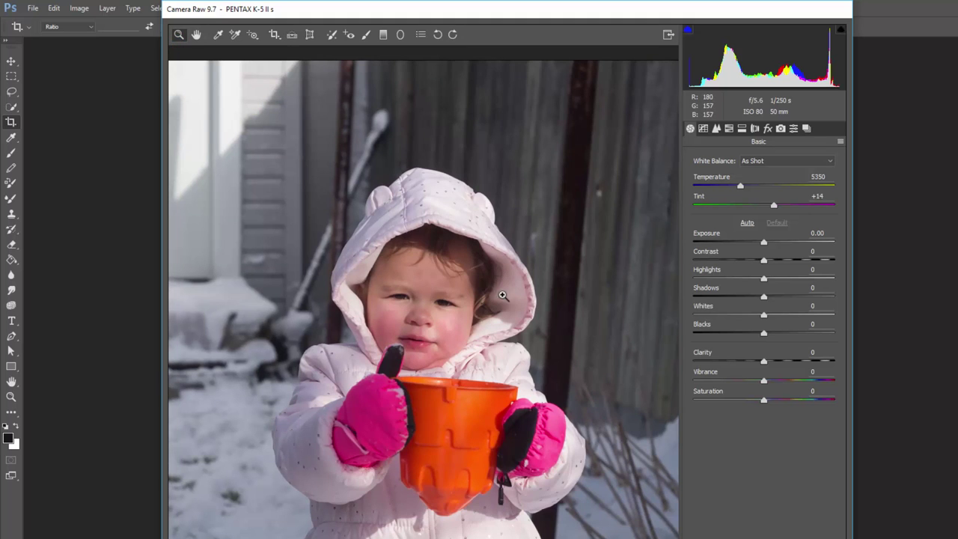
drag(454, 295, 427, 316)
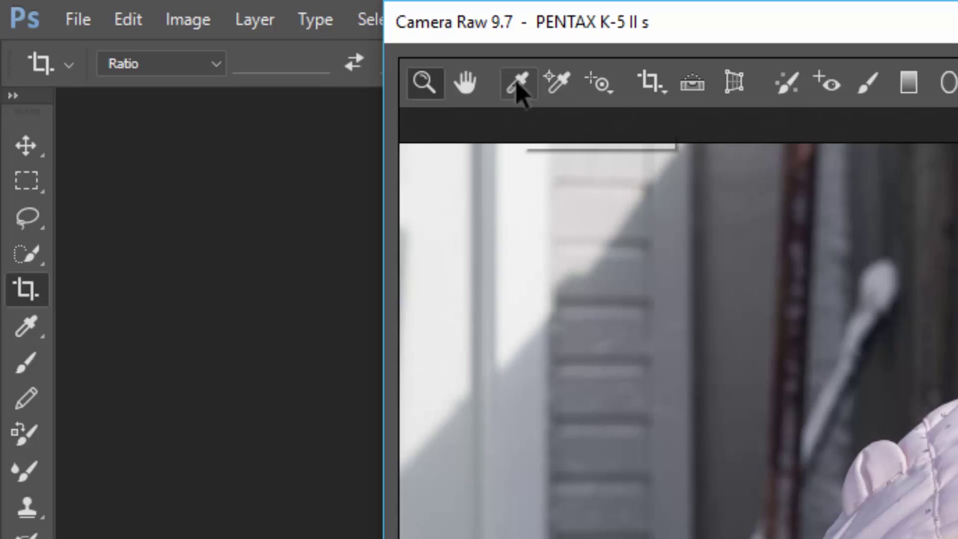
Sample the grey wall behind the child with the White Balance tool and set the temperature to 5650.
click(518, 85)
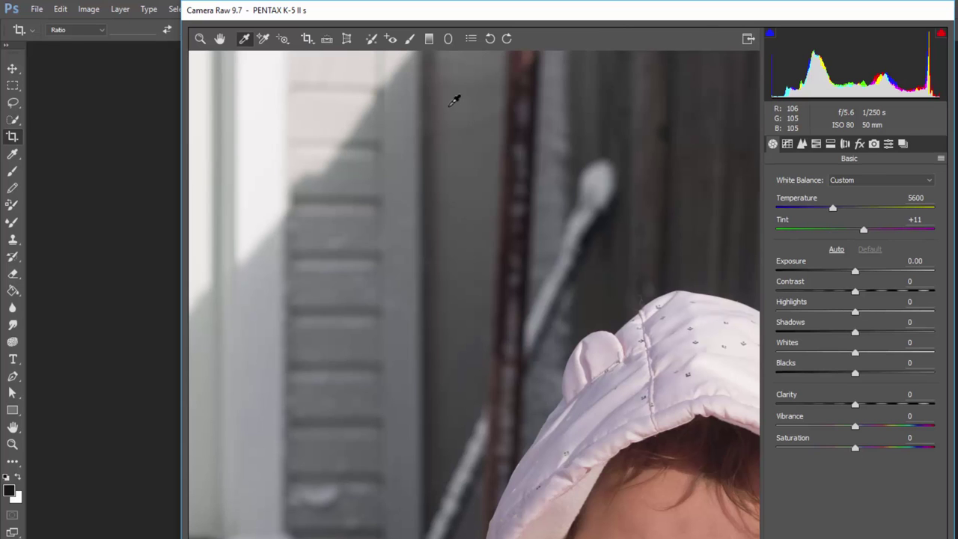
click(449, 105)
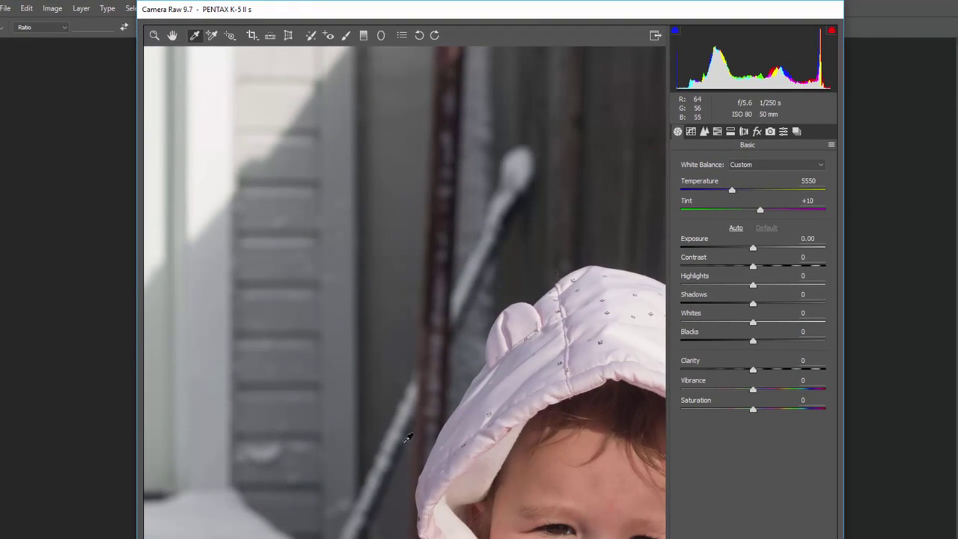
right_click(438, 353)
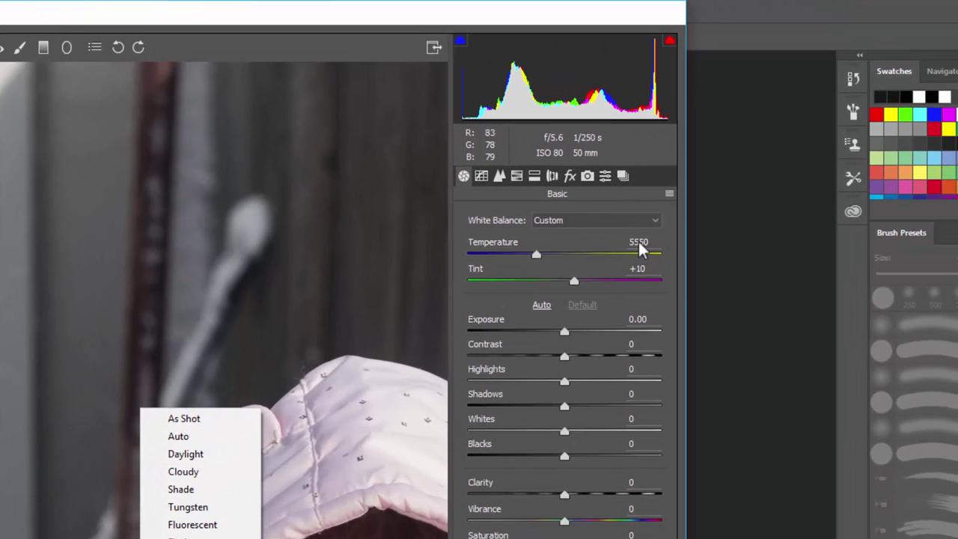
click(638, 241)
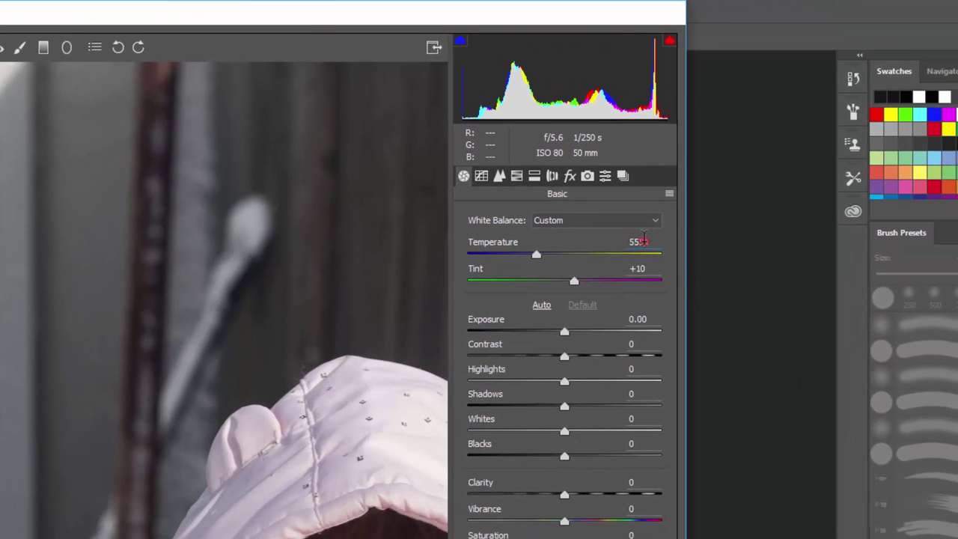
text(5650)
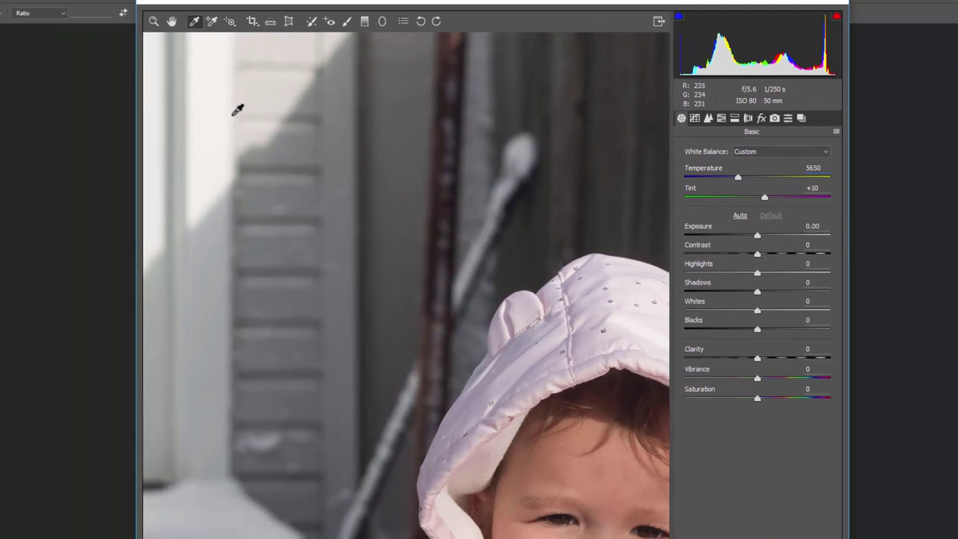
Measure the skin color on the child's forehead with the Color Sampler tool and clear the sampler.
right_click(467, 297)
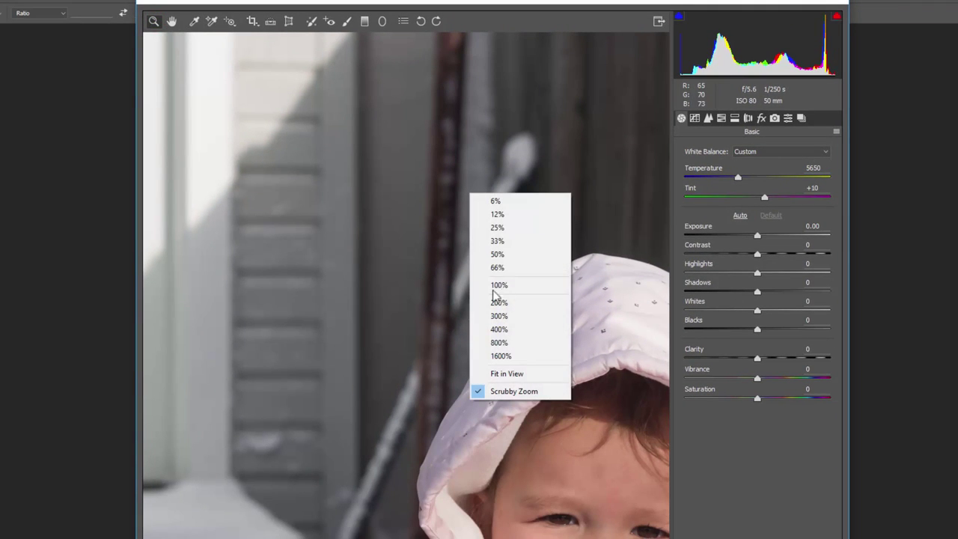
click(515, 260)
right_click(478, 254)
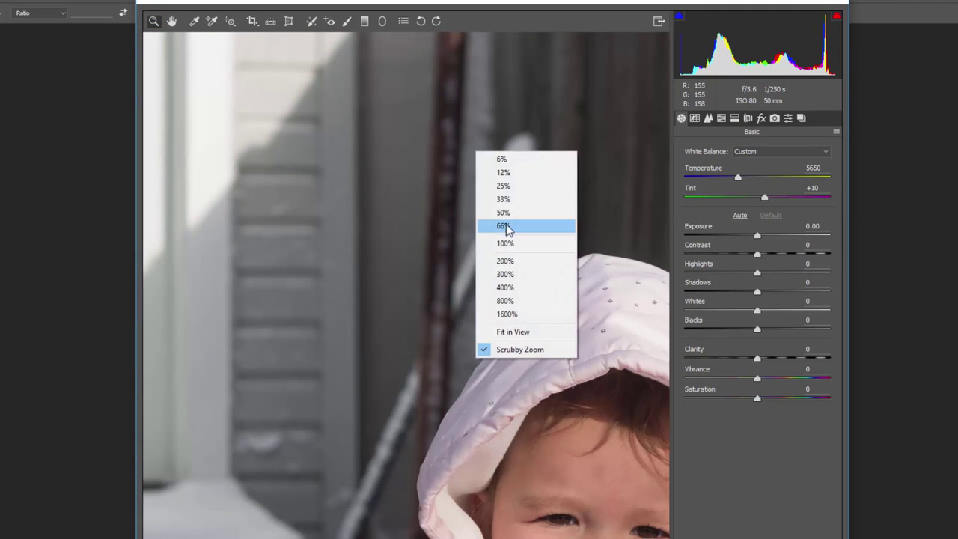
click(512, 200)
drag(513, 306, 404, 352)
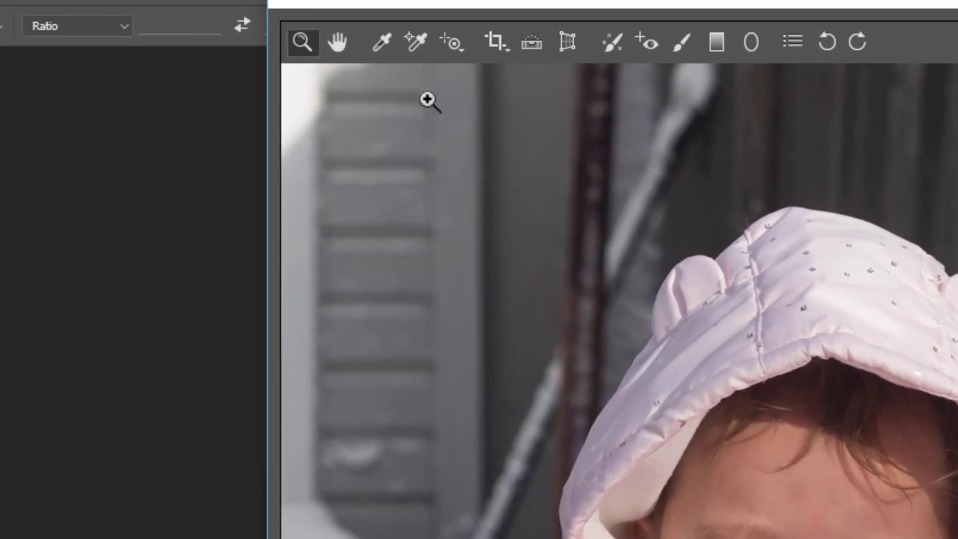
click(419, 45)
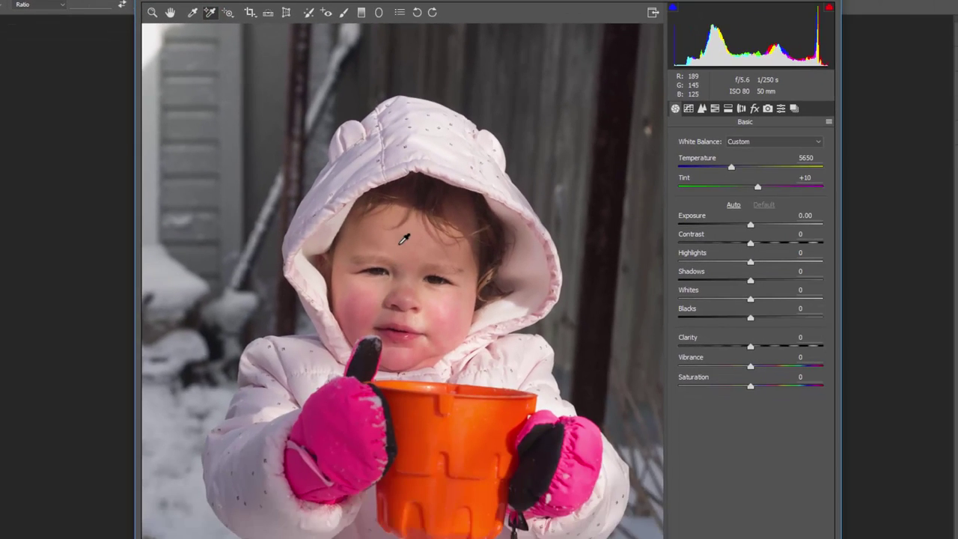
click(476, 299)
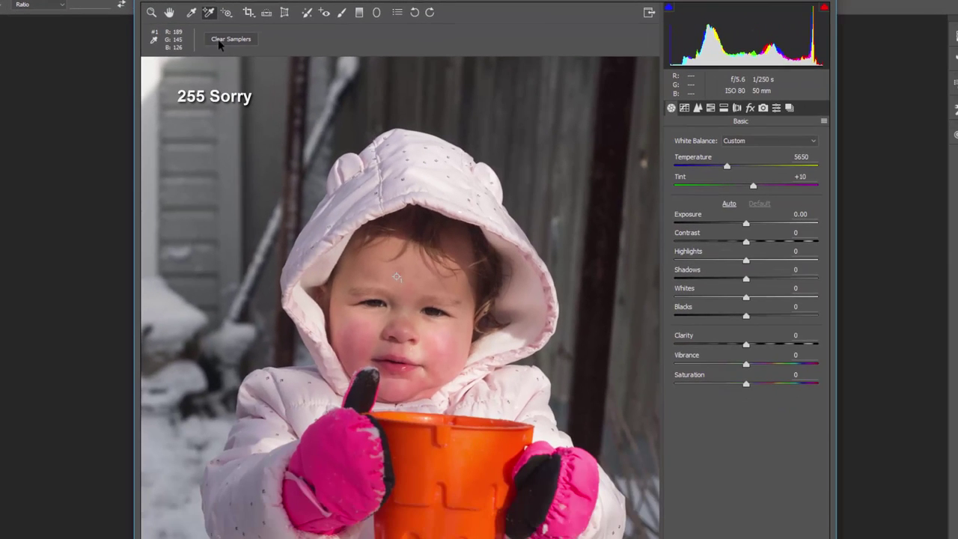
click(219, 45)
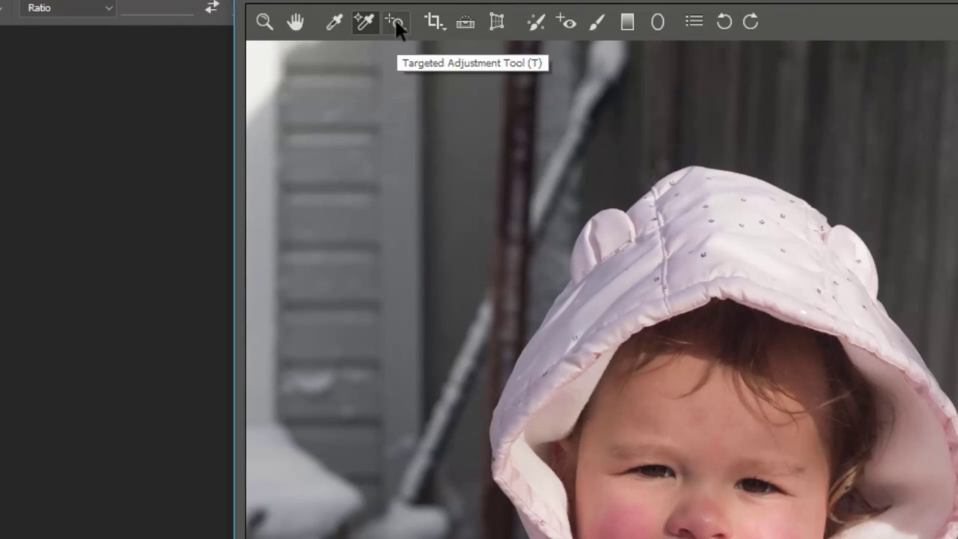
Switch to the Targeted Adjustment tool and set it to Luminance.
click(395, 20)
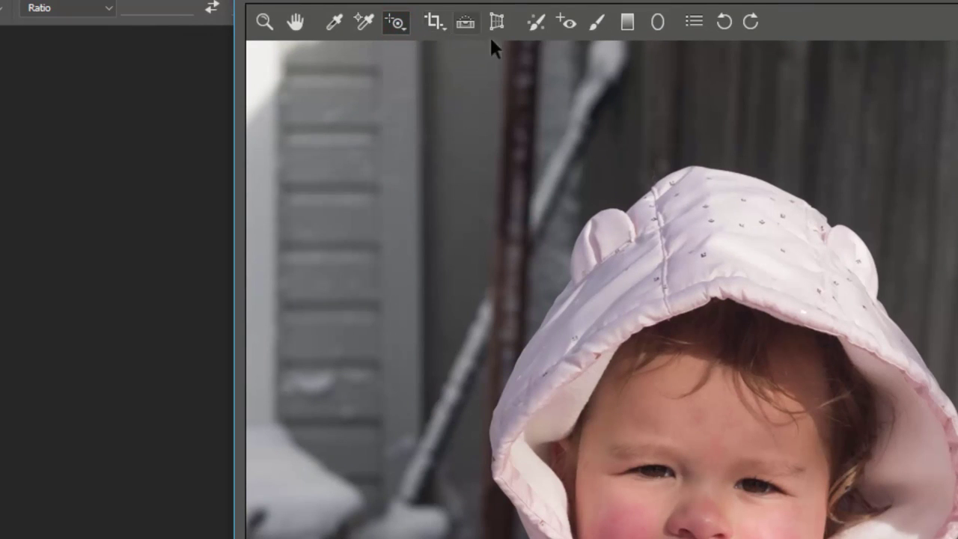
click(394, 20)
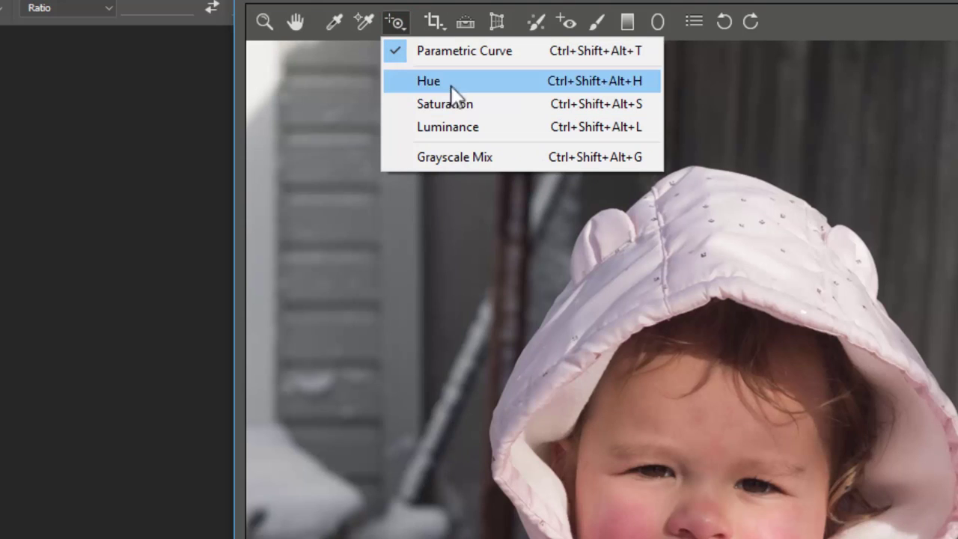
click(451, 128)
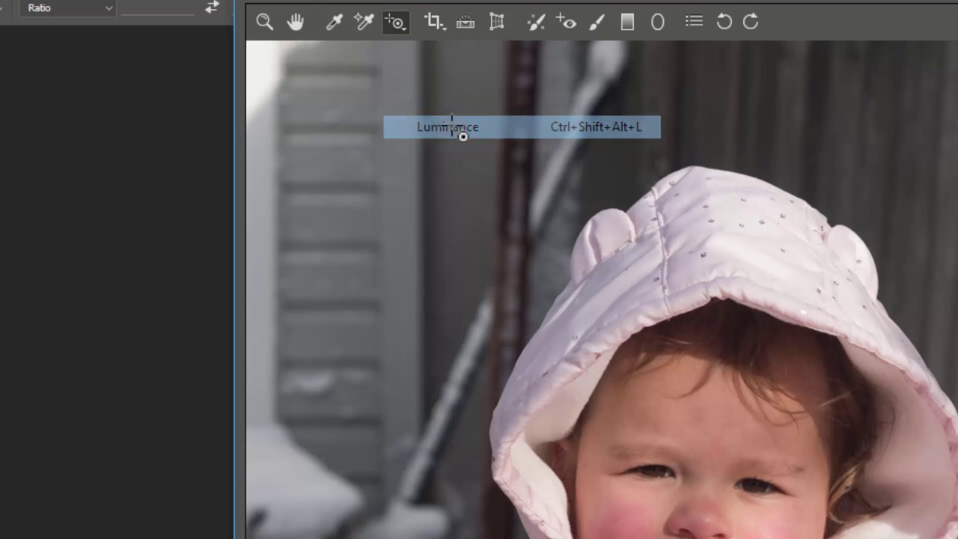
Set the Targeted Adjustment tool to Parametric Curve, and view the point version of the tone curve before returning to the parametric one.
click(393, 22)
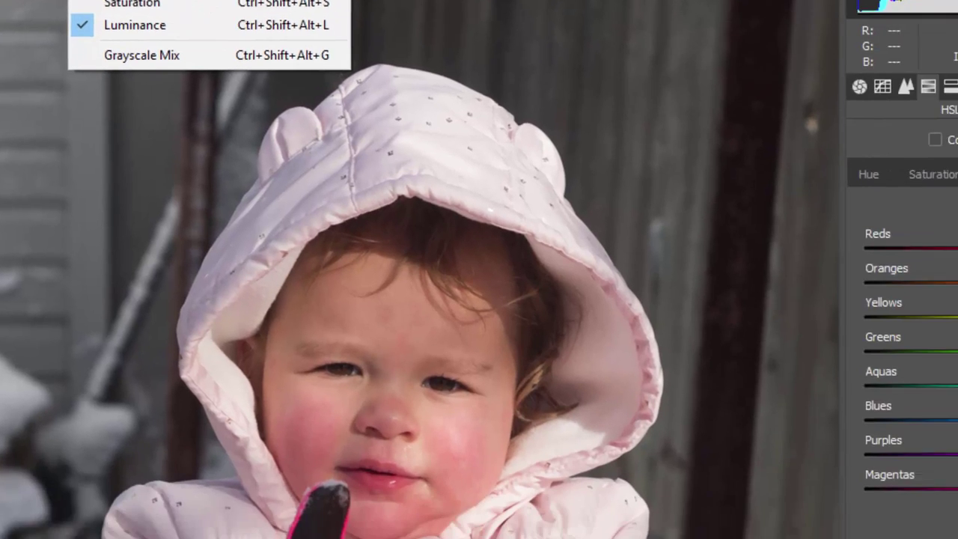
click(464, 50)
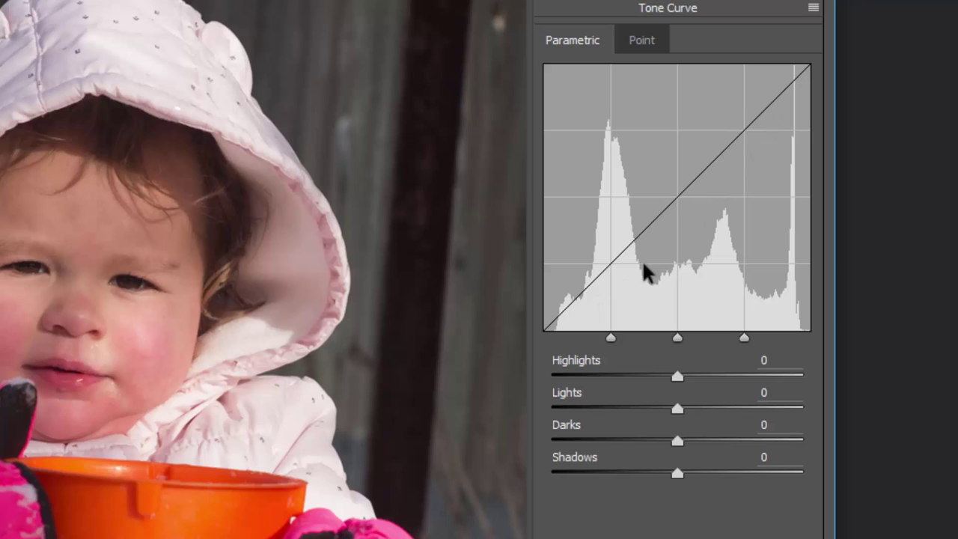
click(642, 49)
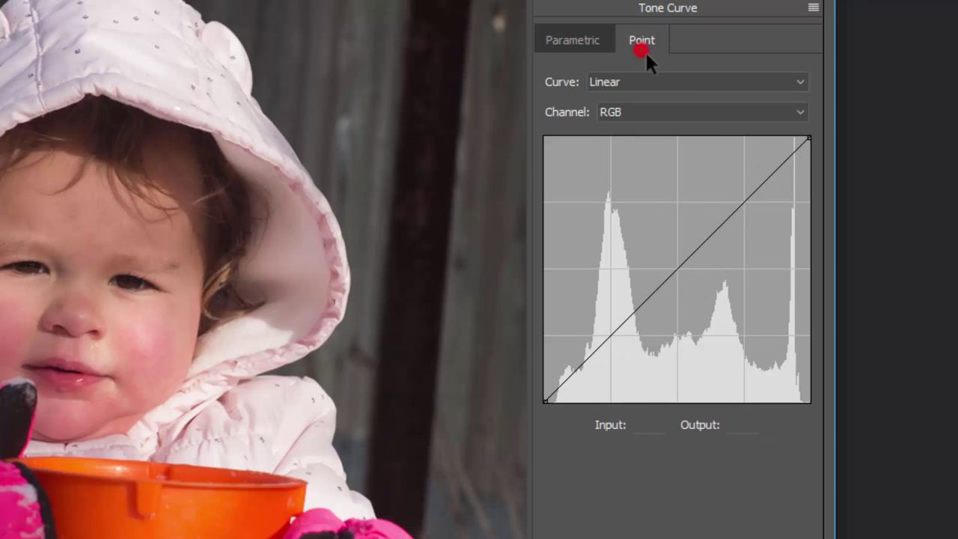
click(558, 39)
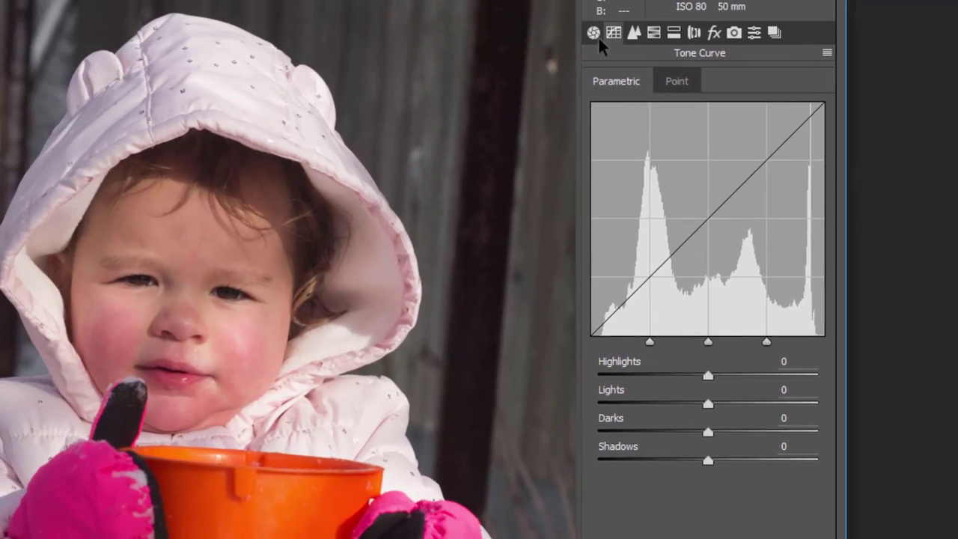
Set the Targeted Adjustment tool to Hue and try shifting the hue of the orange bucket and the child's face.
click(596, 34)
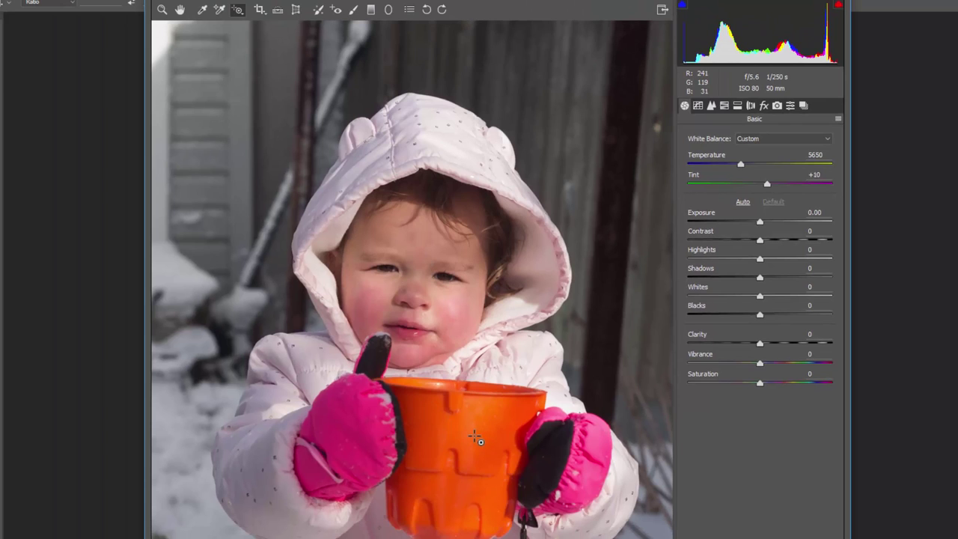
click(237, 9)
click(270, 41)
drag(465, 447, 496, 348)
drag(496, 443, 493, 423)
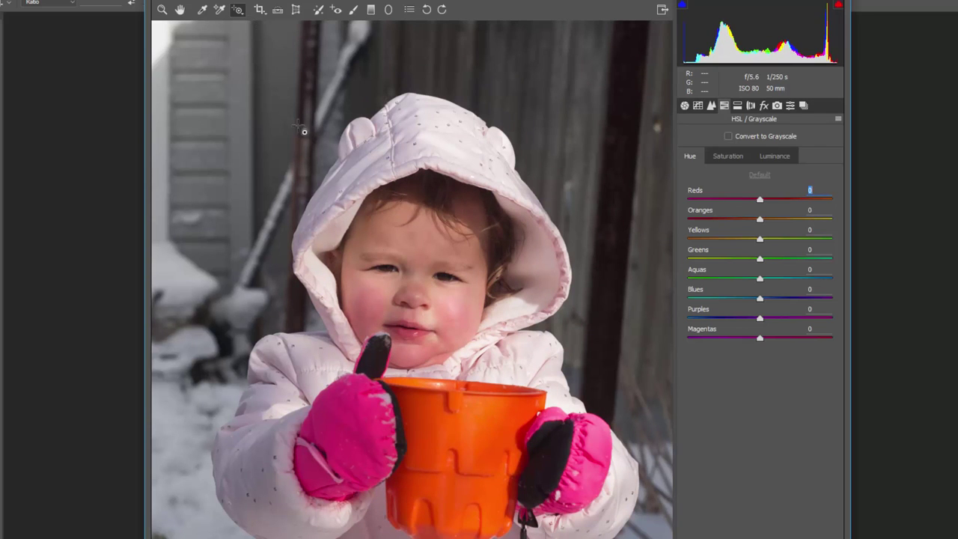
drag(436, 251, 439, 273)
key(ctrl+z)
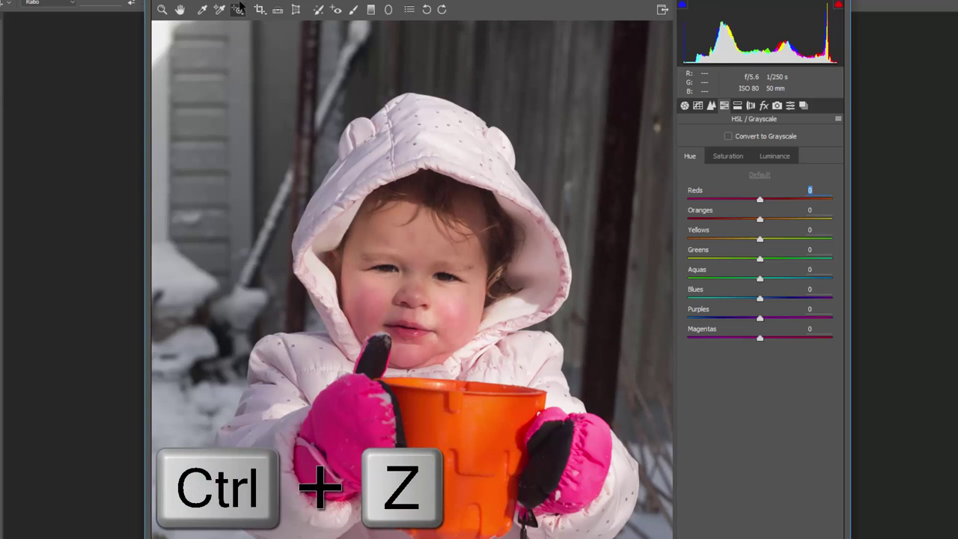
Set the Targeted Adjustment tool to Saturation, try changing the child's skin saturation, and reset Reds and Oranges to 0.
drag(239, 25, 250, 58)
drag(451, 285, 437, 341)
drag(439, 211, 433, 354)
drag(437, 297, 434, 264)
double_click(703, 255)
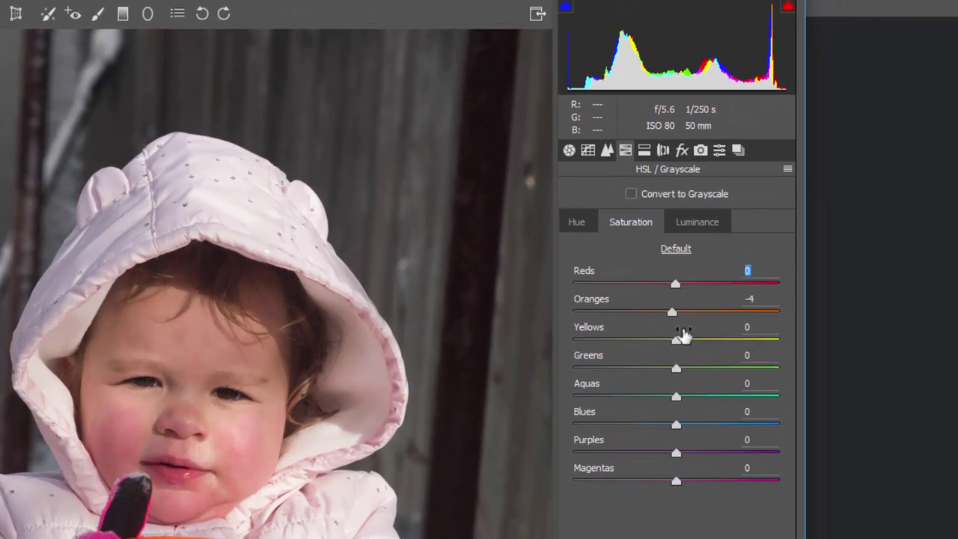
double_click(700, 280)
Try boosting the red and magenta saturation of the image, and try lowering the Reds to -29, undoing both changes.
drag(203, 207, 259, 170)
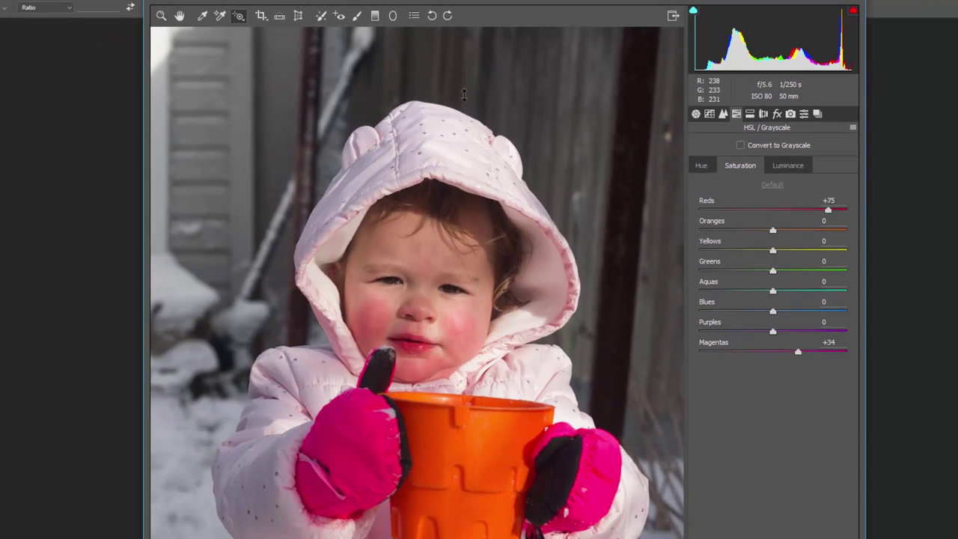
drag(467, 127, 470, 114)
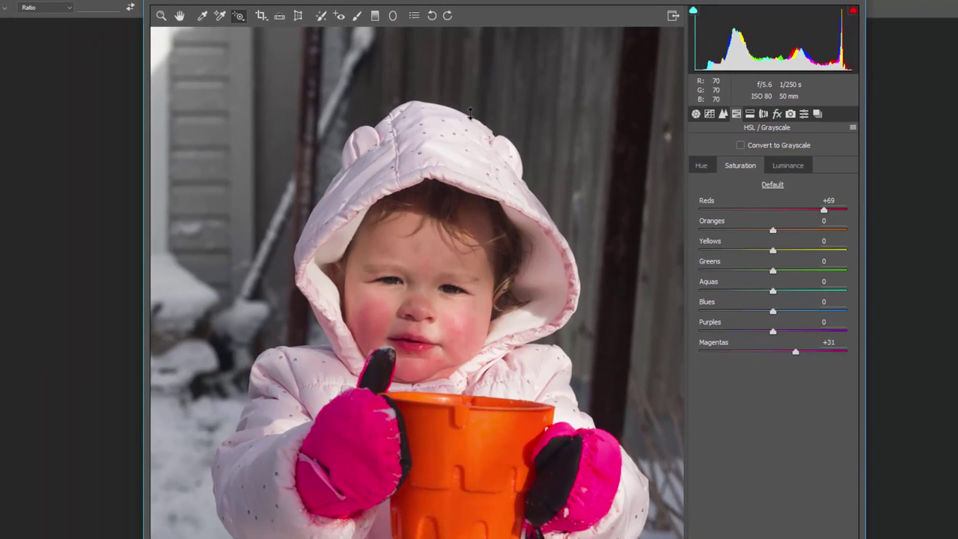
key(ctrl+z)
drag(530, 132, 567, 157)
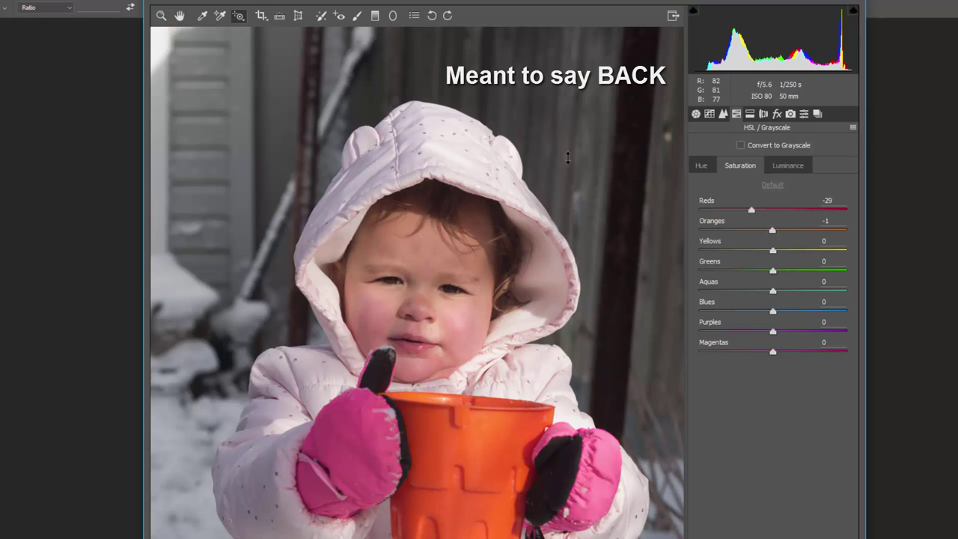
key(ctrl+z)
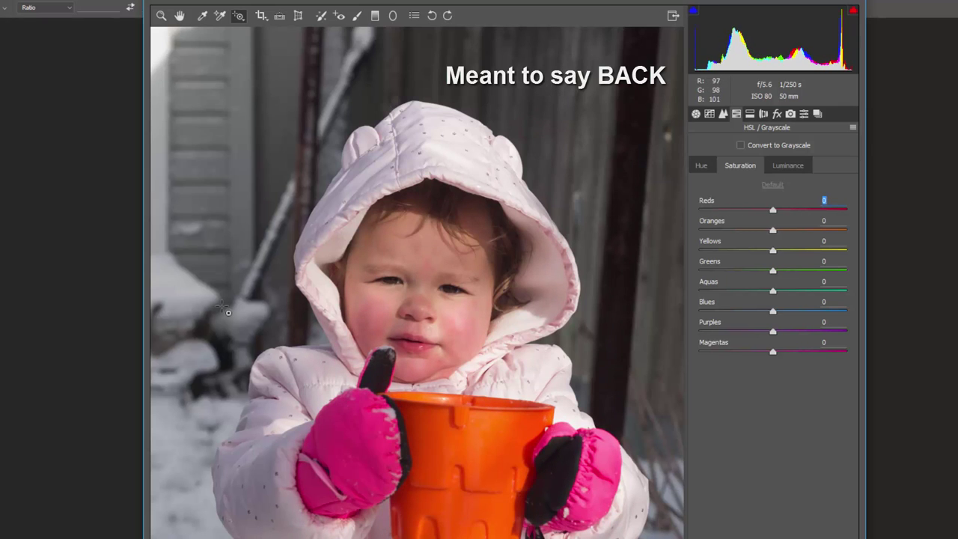
Desaturate the bluish snow beside the child with the Targeted Adjustment tool, bringing Blues to -66.
drag(198, 429, 207, 472)
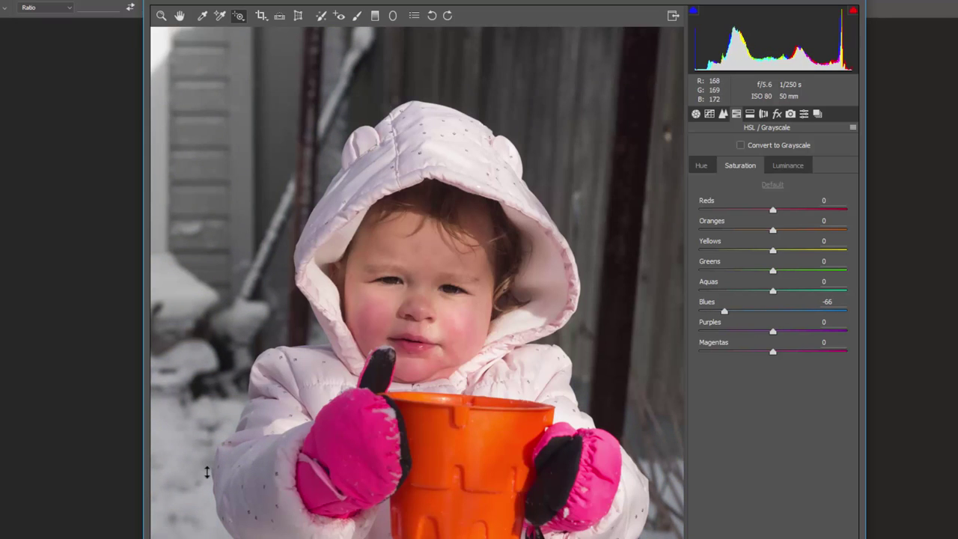
click(245, 23)
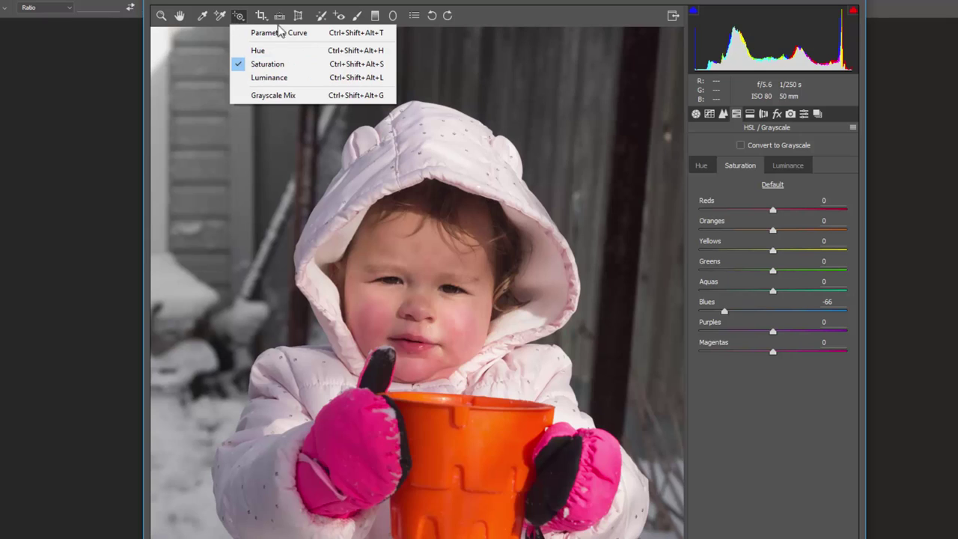
click(336, 2)
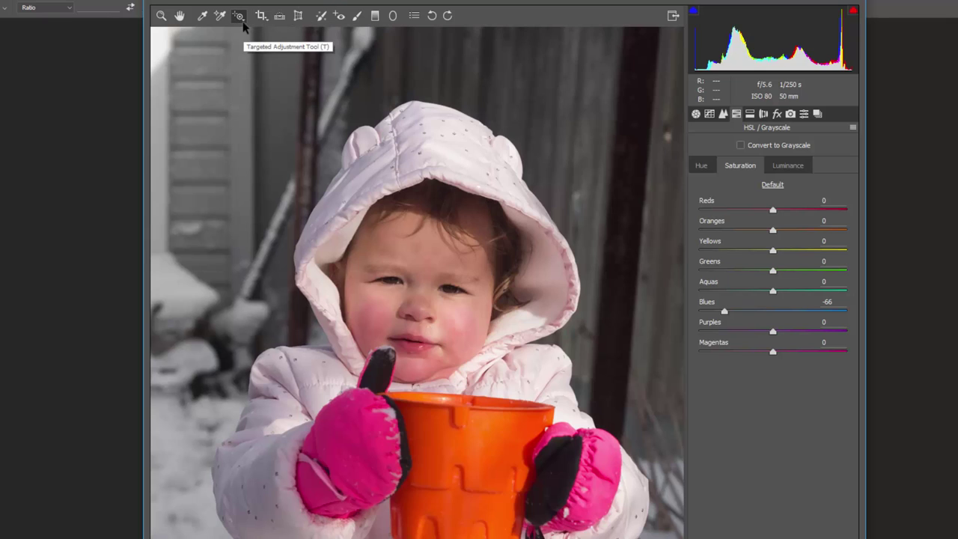
Set the Targeted Adjustment tool to Luminance and try changing the brightness of the child's cheek, undoing the change.
drag(241, 18, 252, 84)
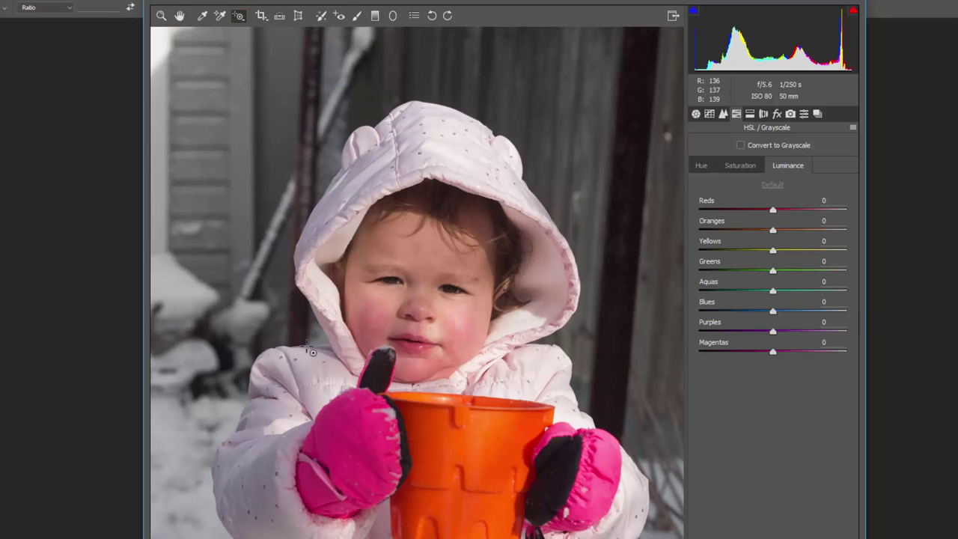
drag(380, 311, 398, 254)
key(ctrl+z)
key(ctrl+z)
key(ctrl+z)
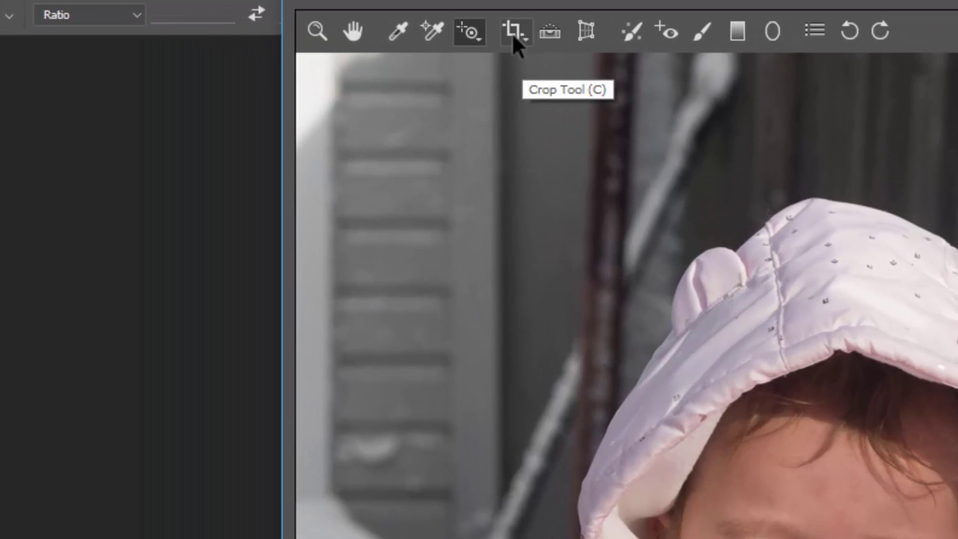
Draw a Normal-ratio crop frame around the child from above the hood to the bucket, and show the crop overlay.
click(512, 33)
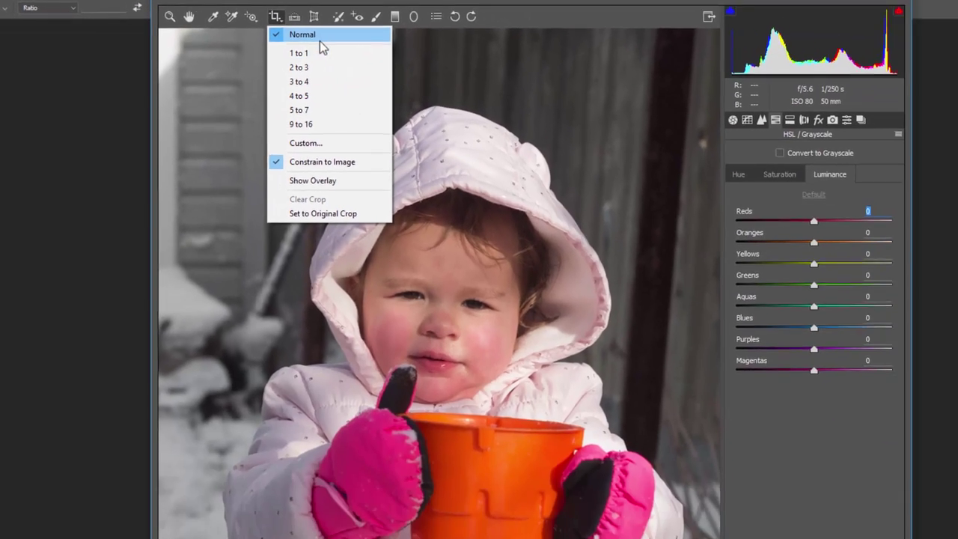
click(593, 67)
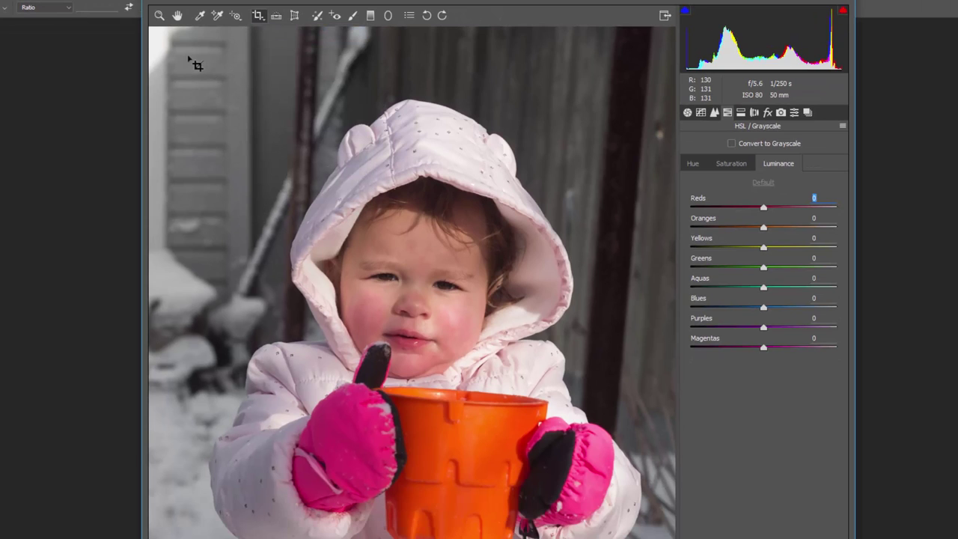
drag(195, 67, 591, 490)
right_click(390, 116)
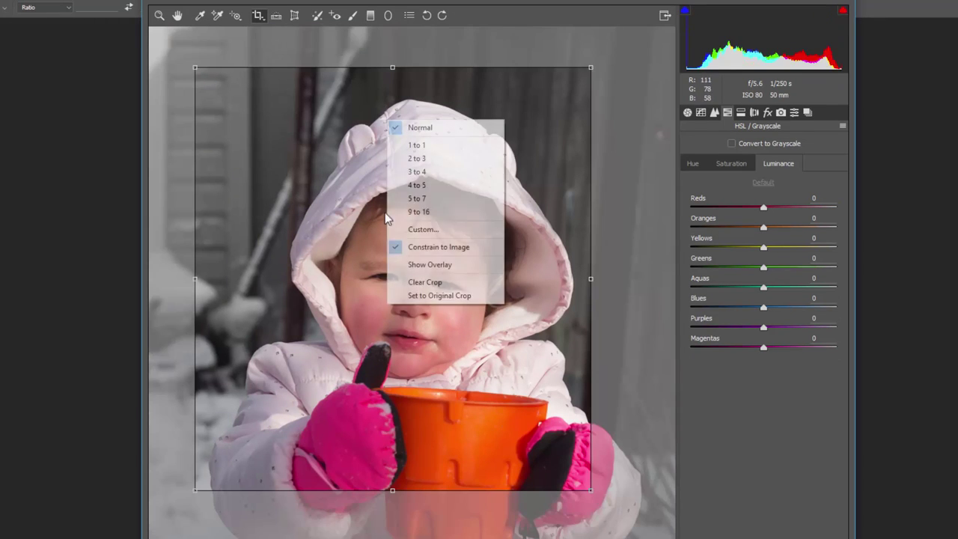
click(451, 266)
Reposition the crop frame over the child and extend its upper and left edges beyond the hood and sleeve.
drag(381, 242, 450, 310)
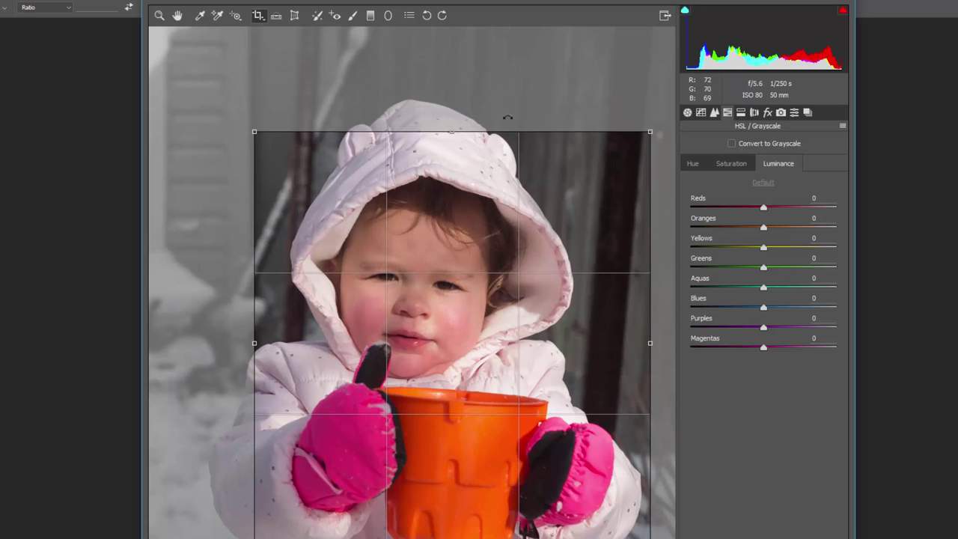
drag(469, 132, 469, 90)
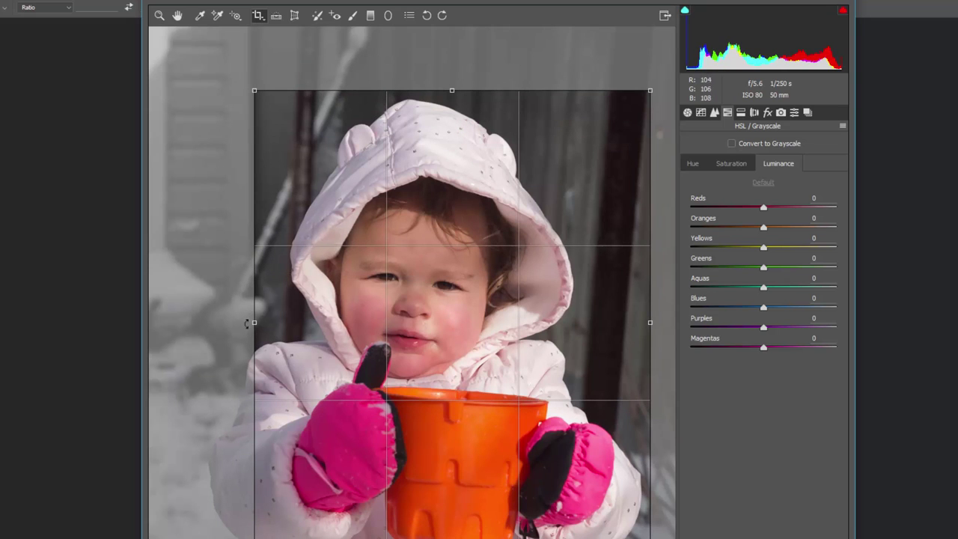
drag(256, 323, 206, 292)
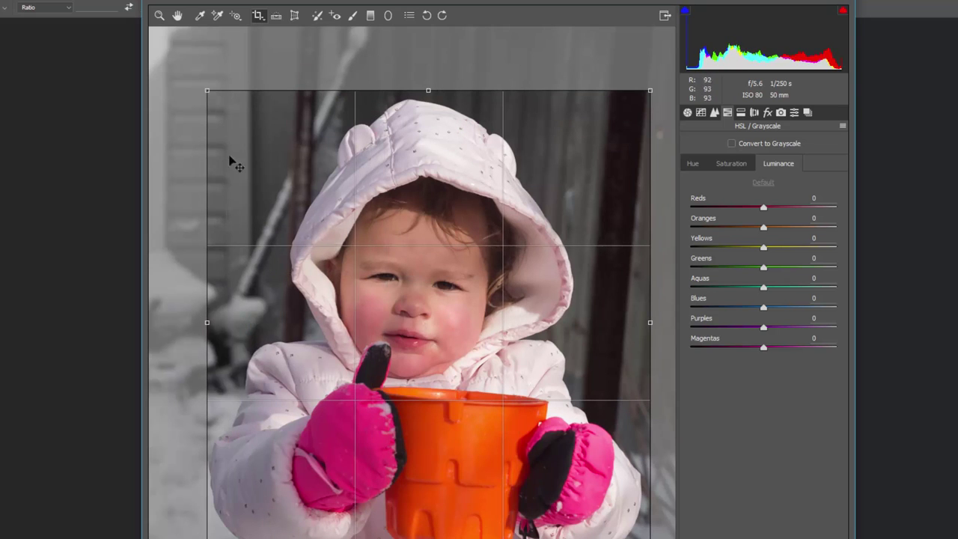
mouse_move(206, 90)
mouse_down()
mouse_move(212, 134)
mouse_move(164, 94)
mouse_move(186, 75)
mouse_move(198, 78)
mouse_up()
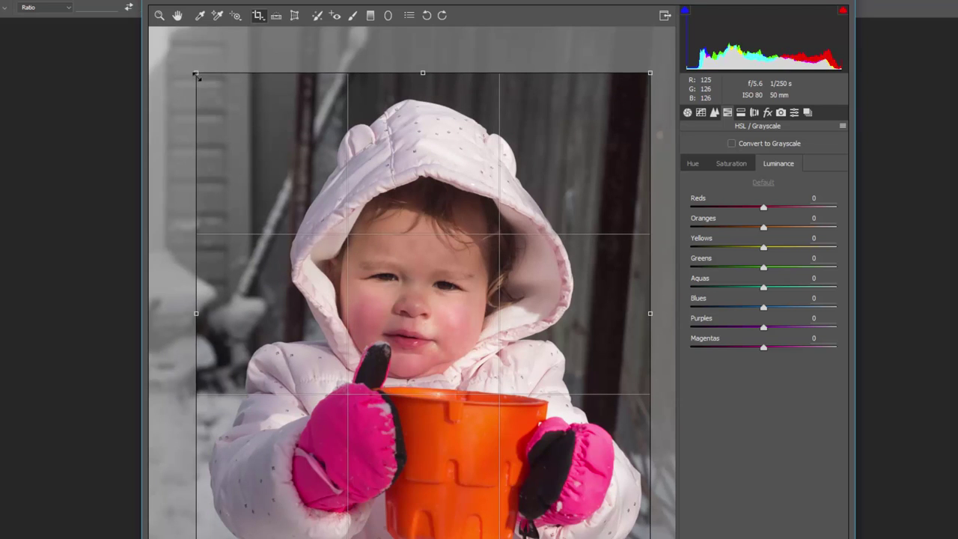
Try the 9 to 16, 2 to 3 and 1 to 1 crop ratios on the frame and return to Normal.
click(257, 16)
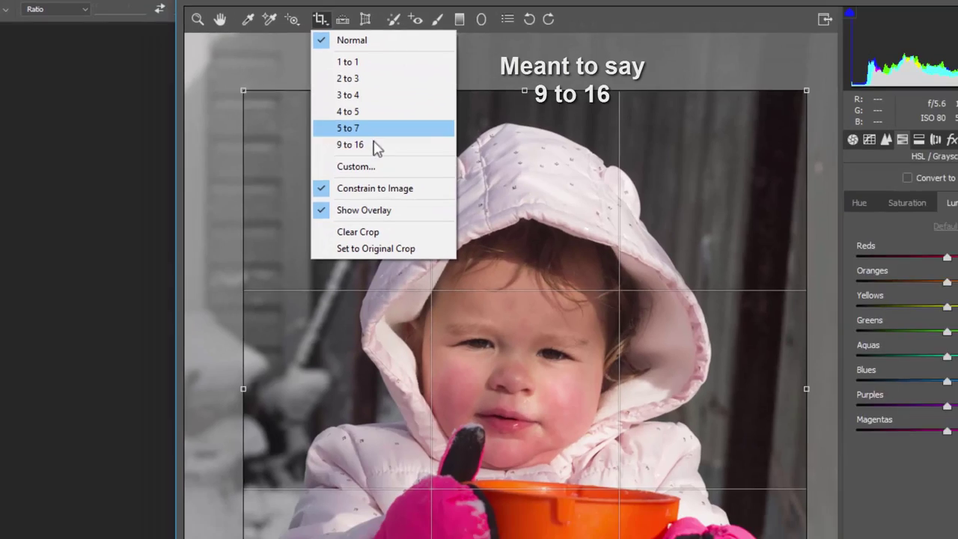
click(471, 190)
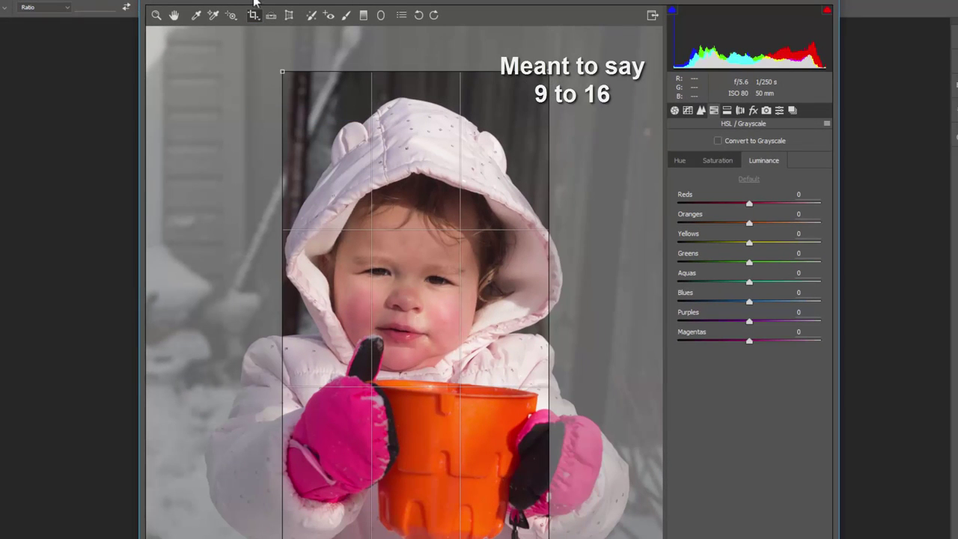
click(273, 59)
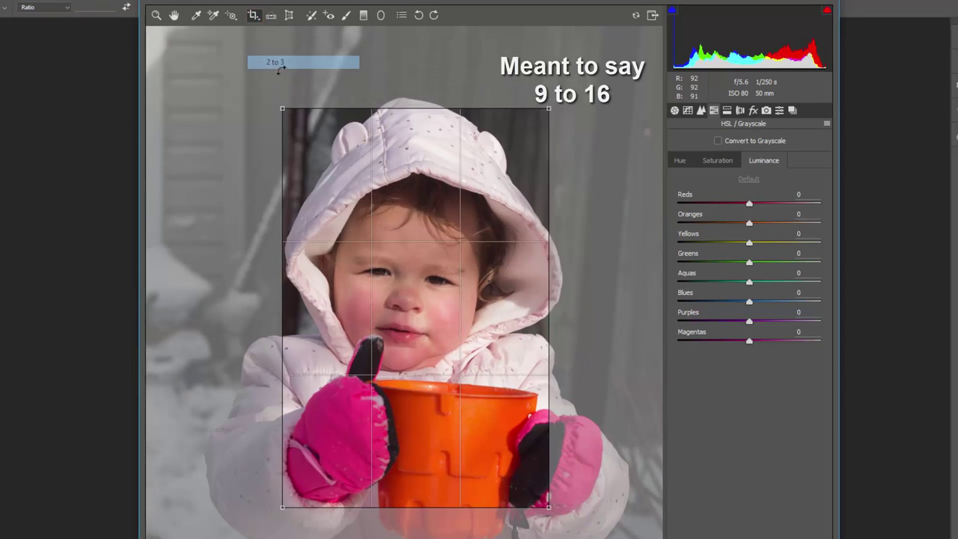
click(254, 18)
click(262, 48)
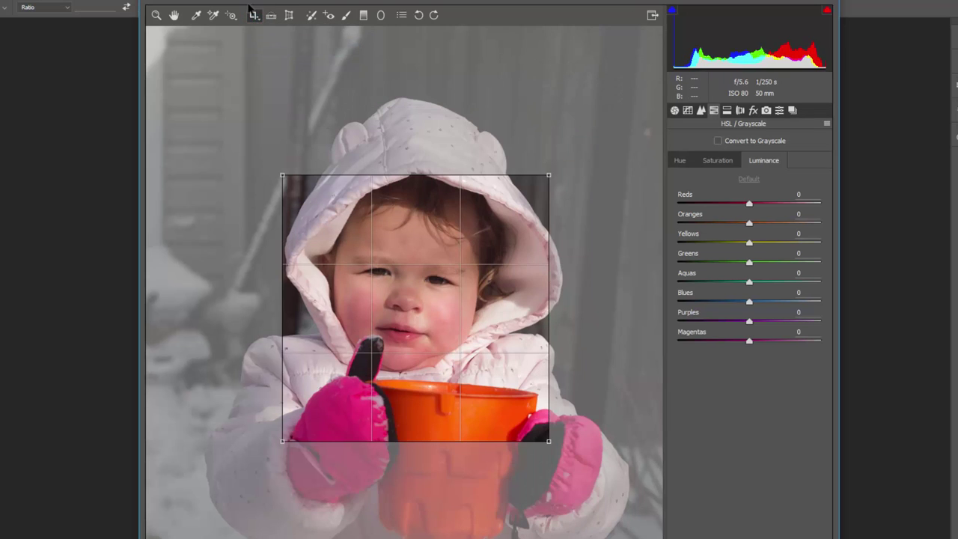
click(254, 18)
click(262, 30)
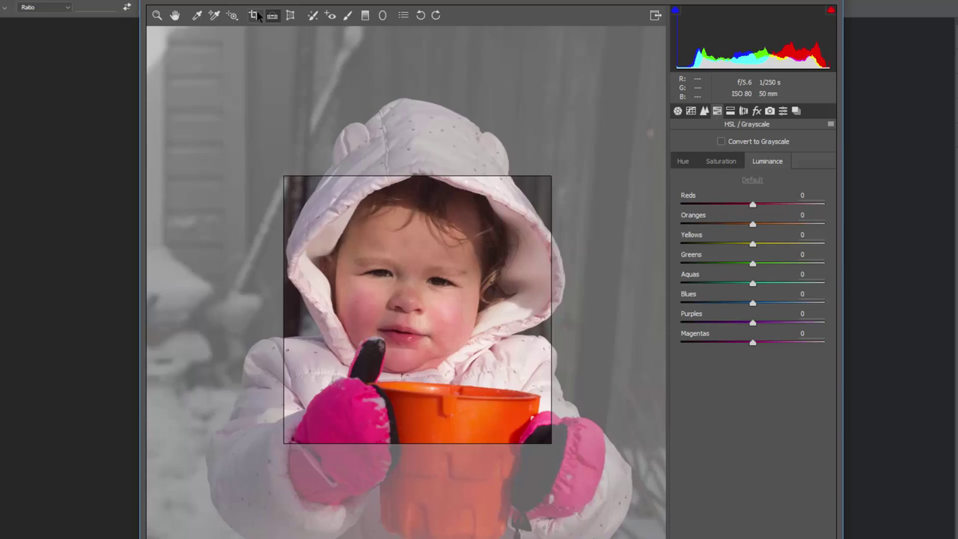
Undo all the crop changes step by step until the crop frame is removed.
key(ctrl+alt+z)
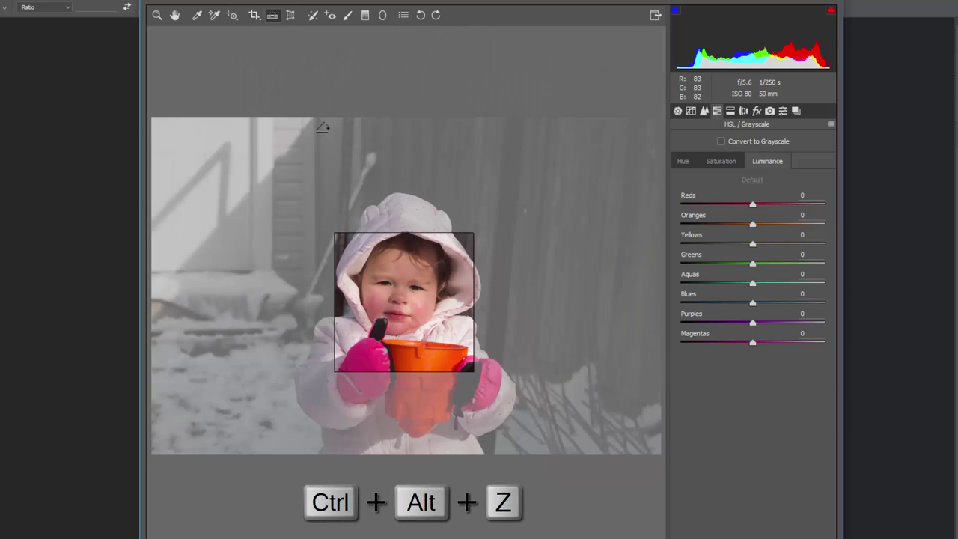
key(ctrl+alt+z)
key(ctrl+alt+z)
key(ctrl+alt+z)
key(ctrl+alt+z)
key(ctrl+alt+z)
key(ctrl+alt+z)
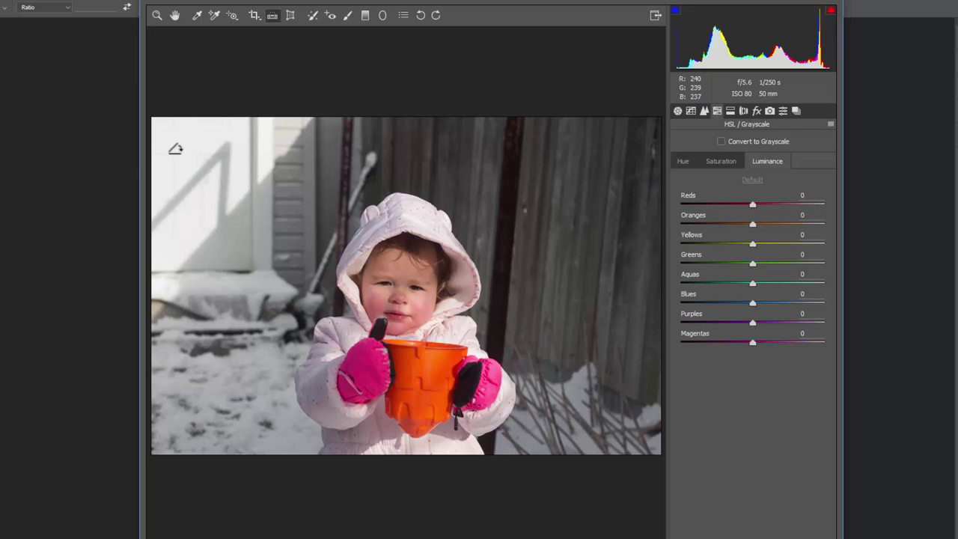
Try straightening the photo with a slightly sloping line across its upper part from the white door to the fence.
mouse_move(177, 155)
mouse_down()
mouse_move(545, 168)
mouse_move(609, 190)
mouse_move(616, 180)
mouse_up()
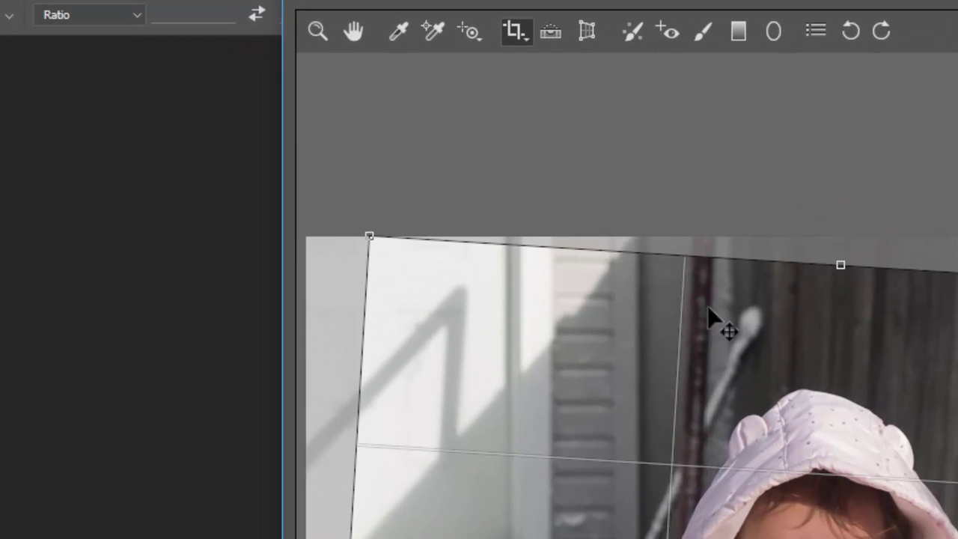
key(Return)
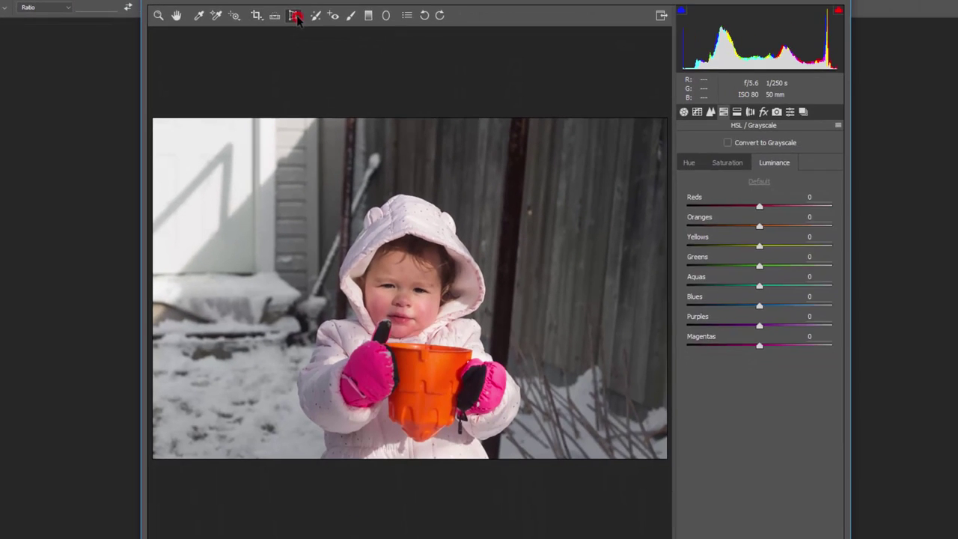
Switch to the Transform tool and try placing guides on the photo.
click(587, 31)
key(shift+t)
mouse_move(297, 154)
mouse_down()
mouse_move(374, 187)
mouse_move(452, 303)
mouse_up()
mouse_move(379, 183)
mouse_down()
mouse_move(334, 232)
mouse_move(357, 243)
mouse_up()
key(Delete)
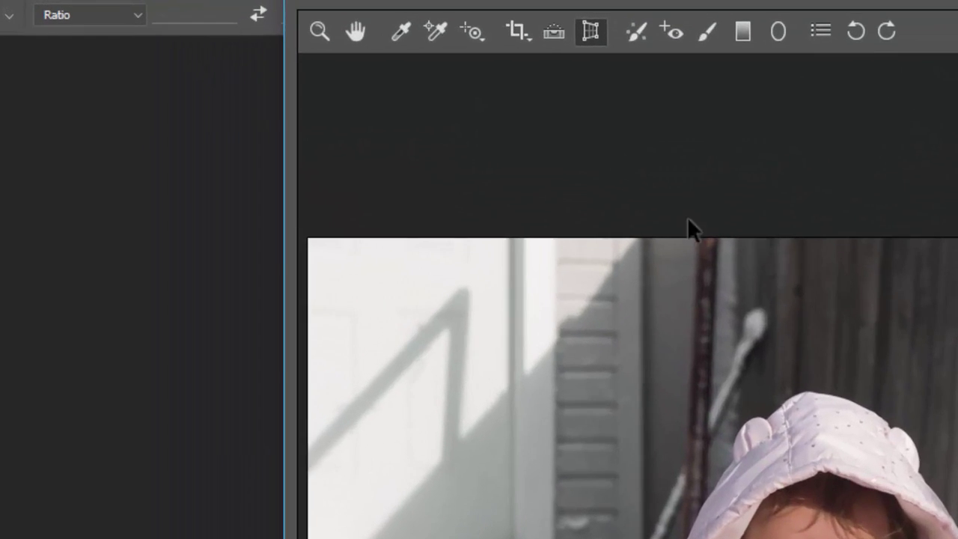
Heal the light spot on the fence beside the dark post using Spot Removal with the size set to 7.
click(632, 28)
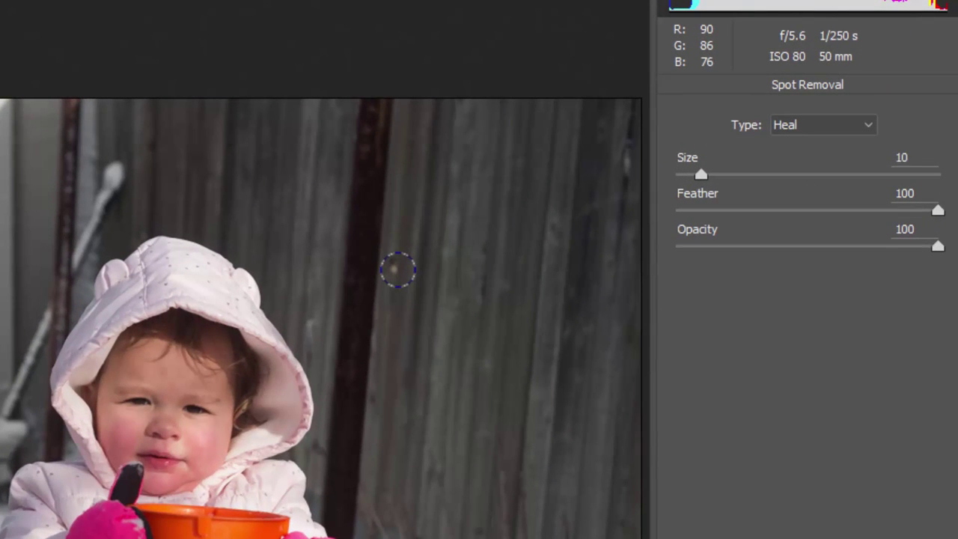
click(695, 175)
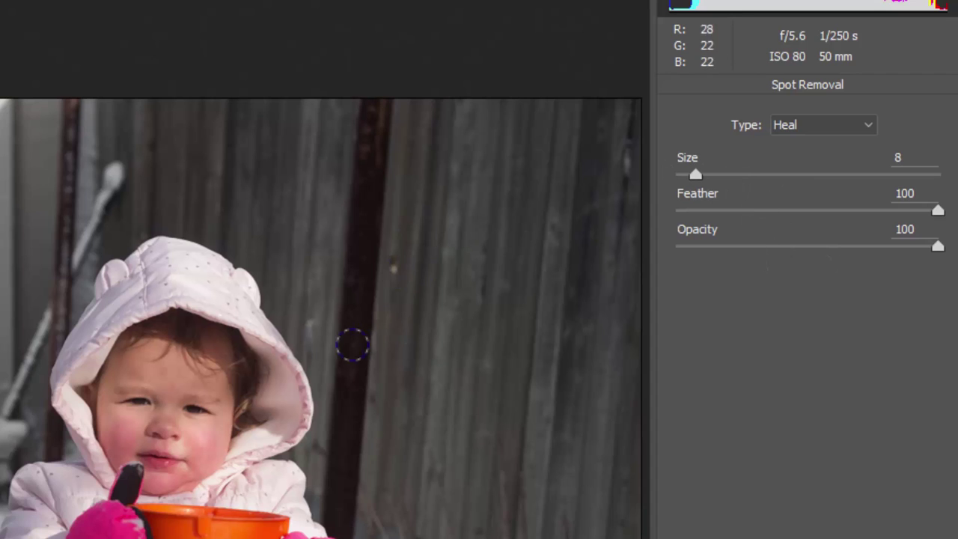
key(bracketleft)
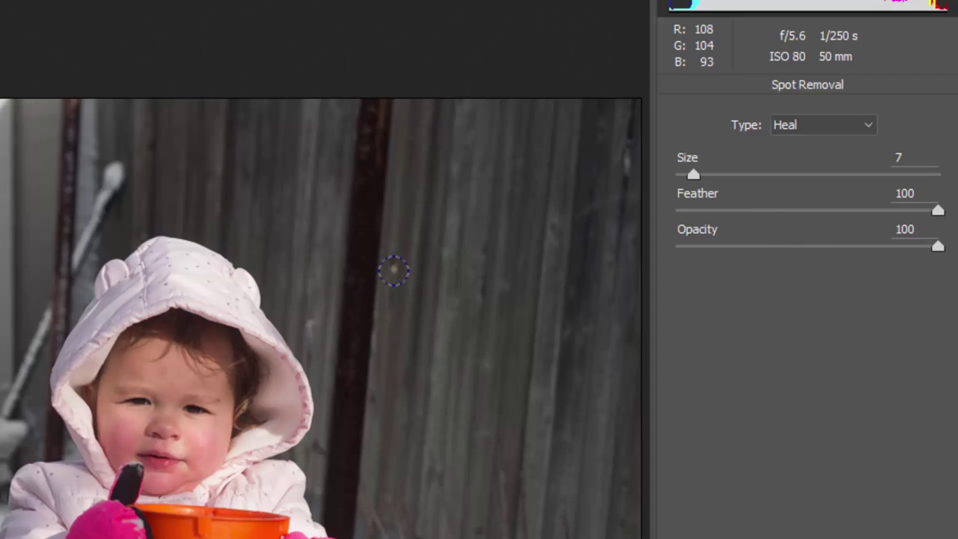
click(393, 270)
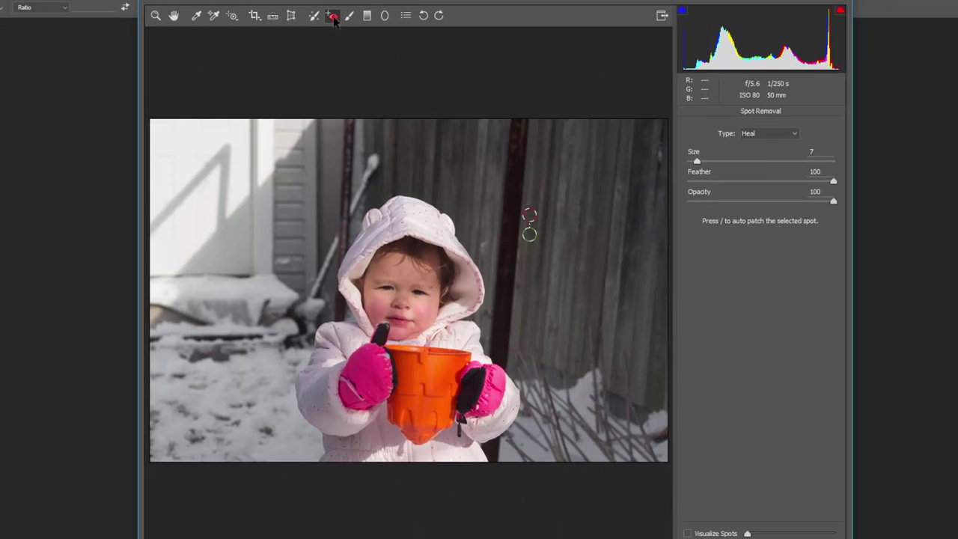
Switch to the Red Eye Removal tool.
click(333, 17)
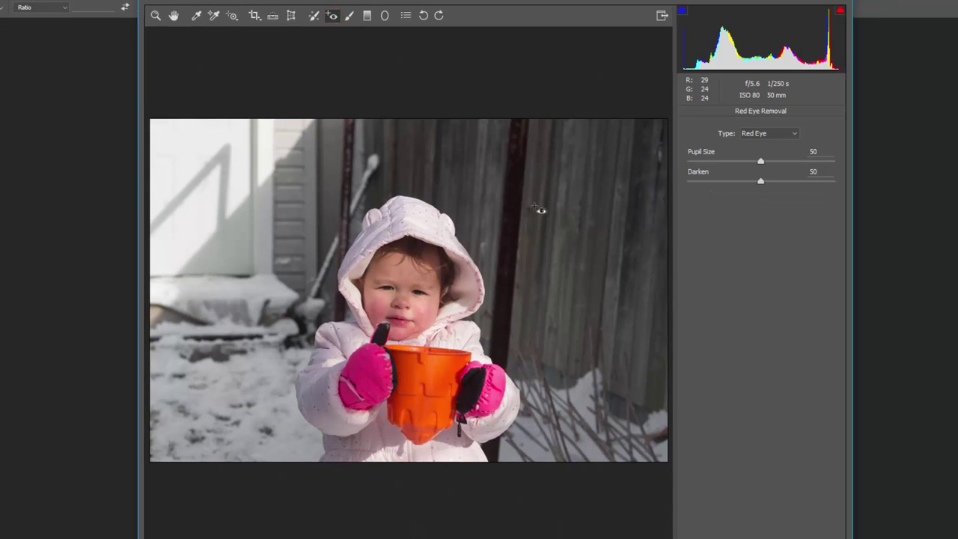
Toggle the preview off and on to compare the photo with and without the adjustments.
key(p)
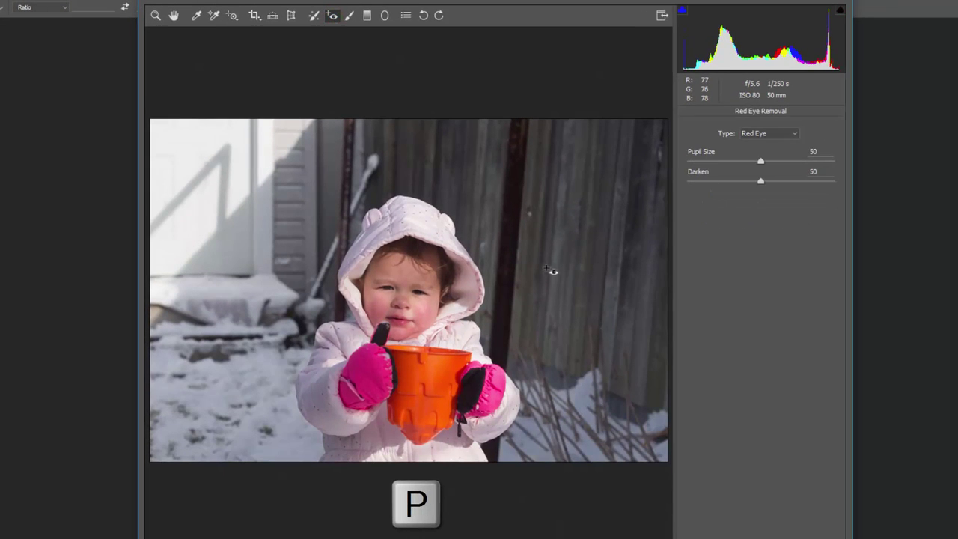
key(p)
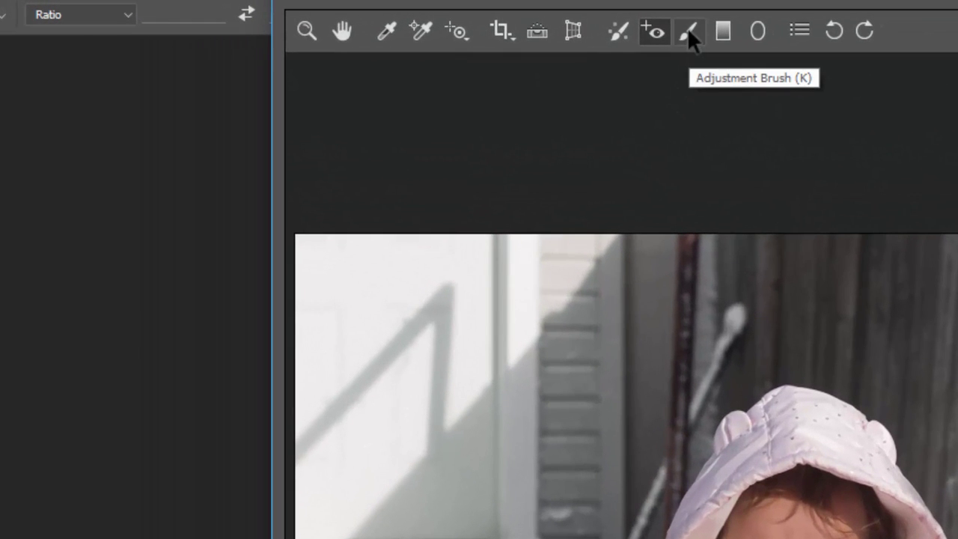
Switch to the Adjustment Brush, look through its settings and set the brush size to 6.
click(686, 29)
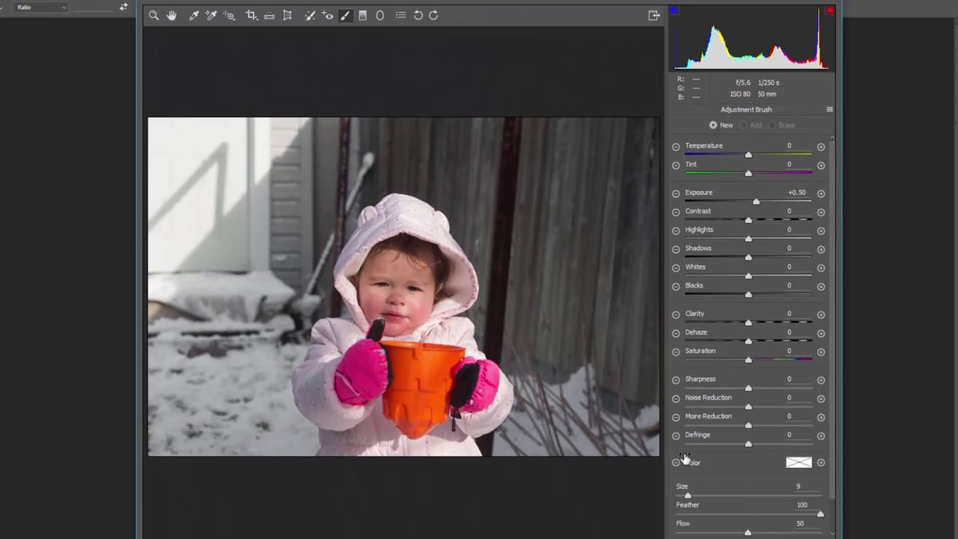
scroll(684, 457, down, 2)
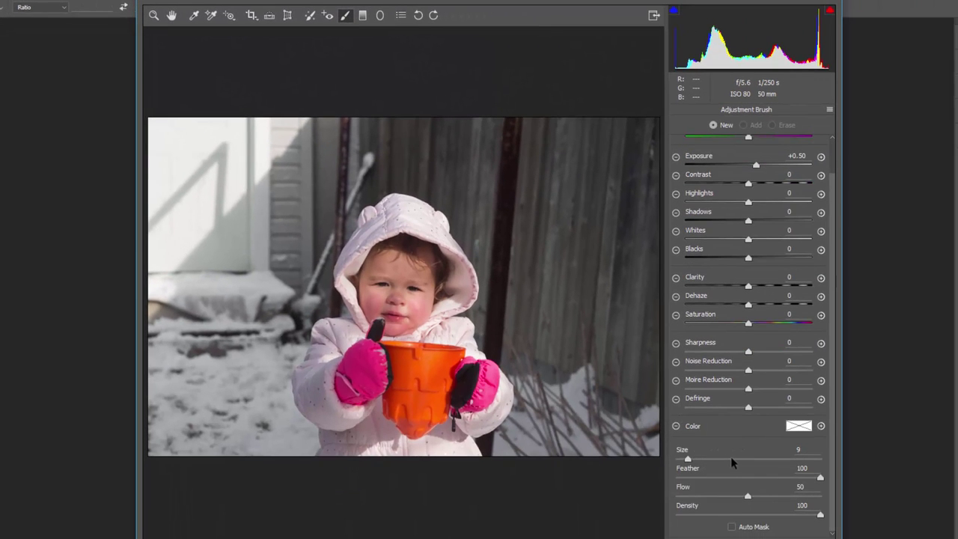
scroll(743, 447, up, 2)
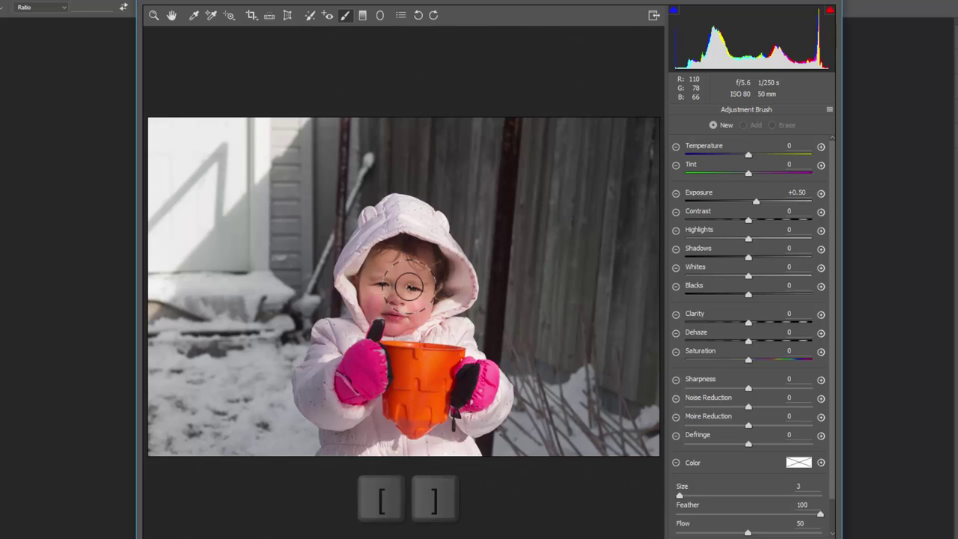
key(bracketright)
key(bracketright)
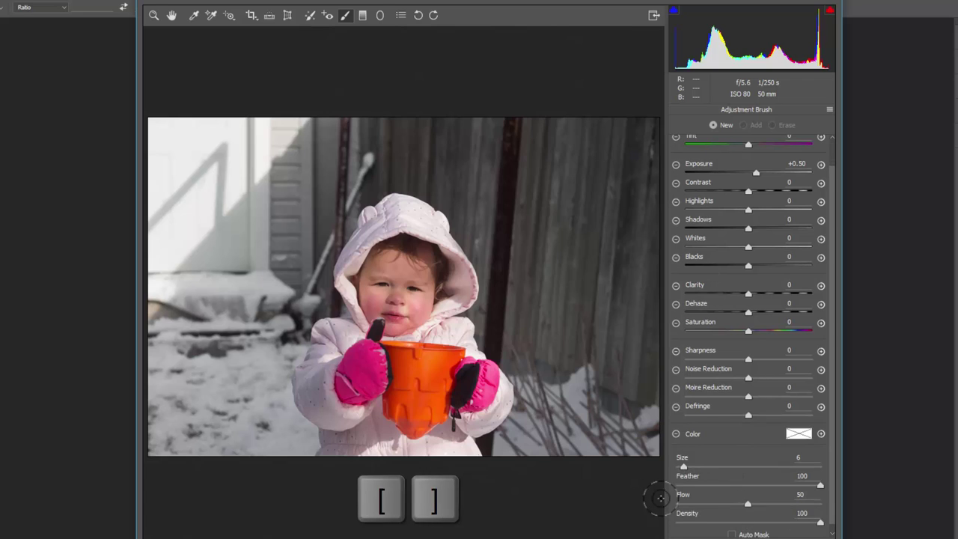
scroll(749, 515, down, 1)
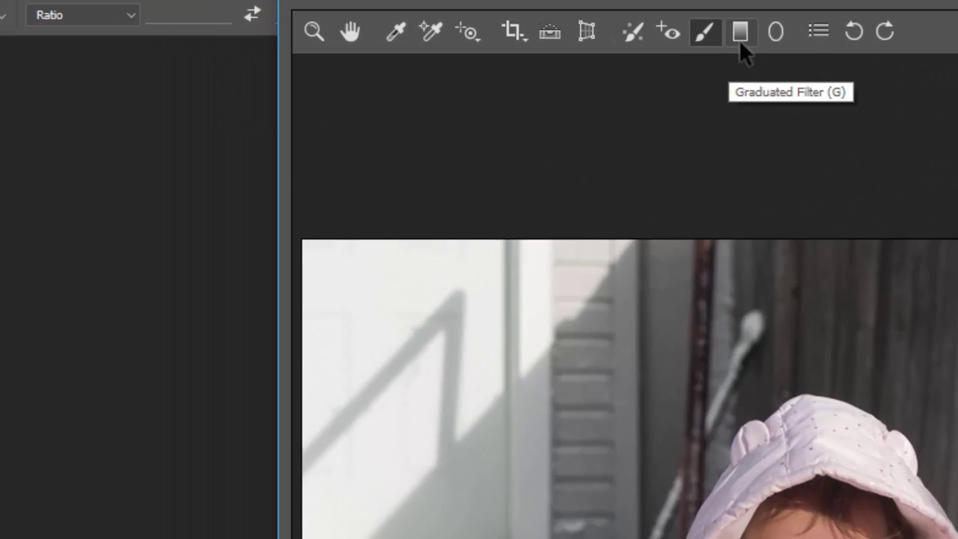
Try a graduated filter running from just above the child's hood down to the face.
click(742, 34)
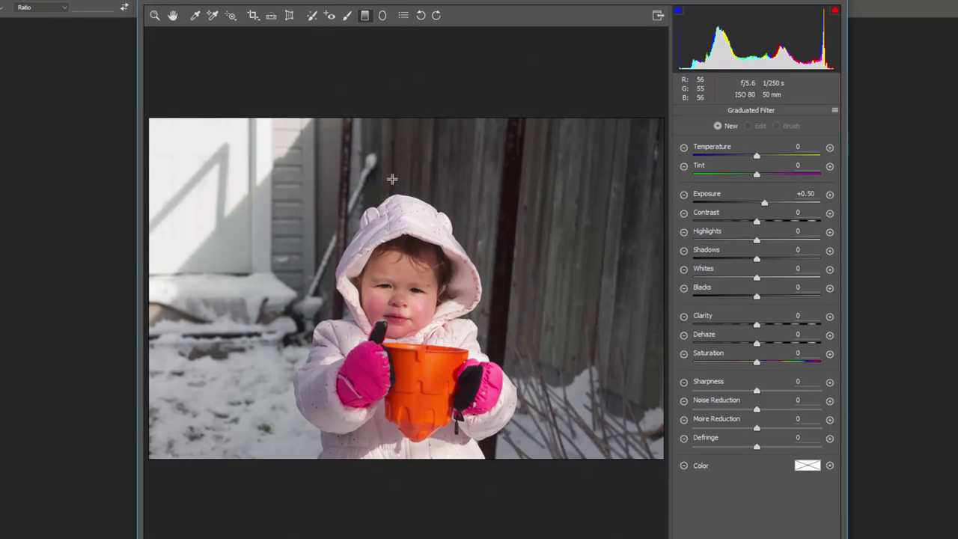
drag(394, 166, 374, 322)
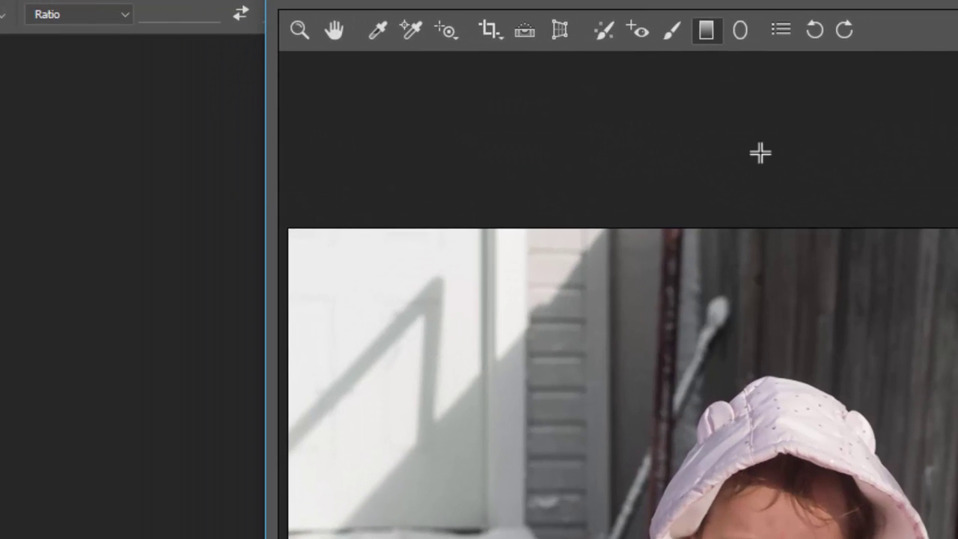
Try a radial filter around the child with its effect set to Inside.
click(740, 30)
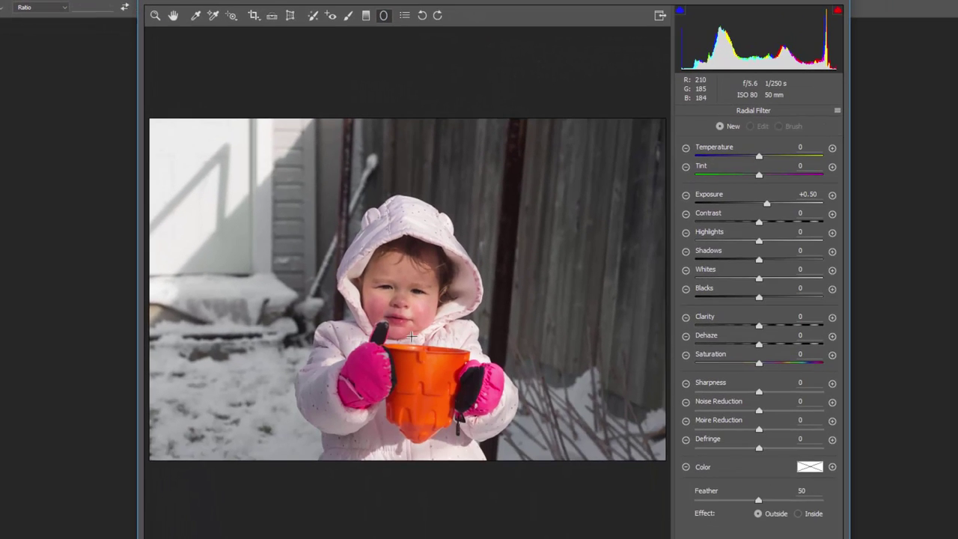
drag(309, 207, 472, 381)
drag(370, 240, 466, 324)
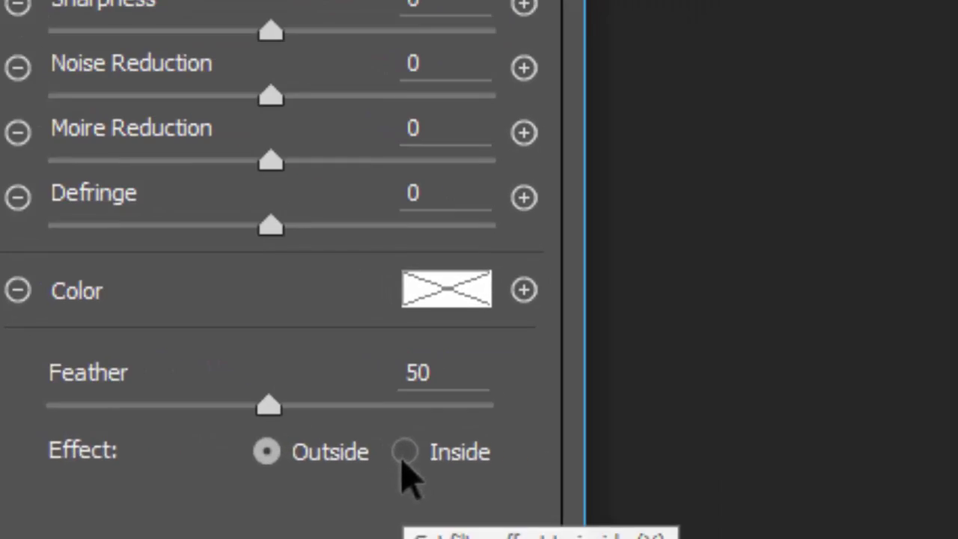
click(404, 451)
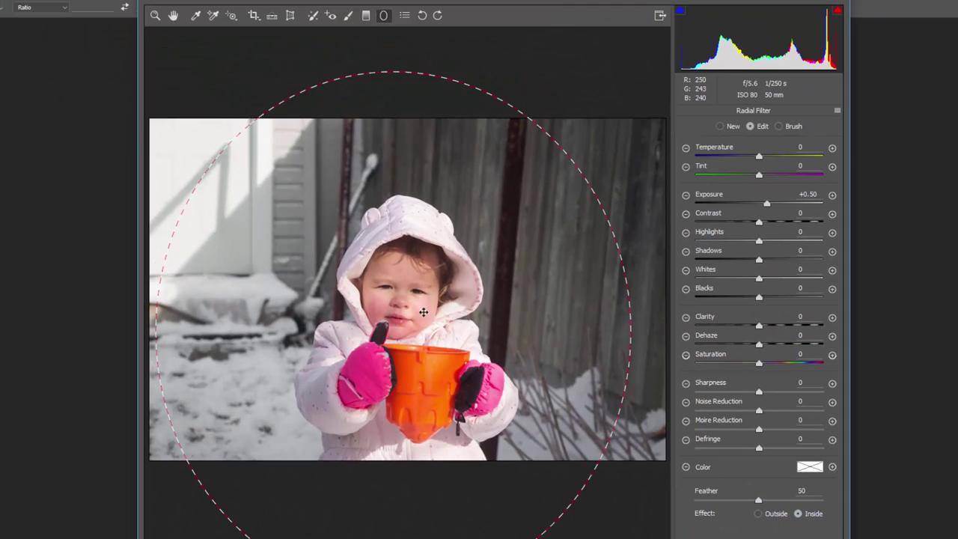
Try lowering the radial filter's exposure to +0.10 and moving it over the bucket, and undo the filter changes.
drag(461, 307, 488, 317)
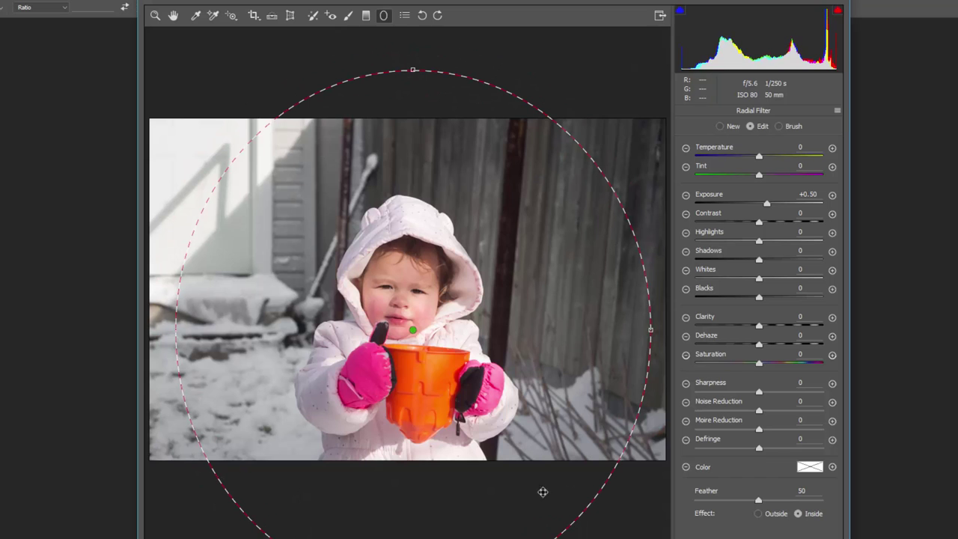
drag(775, 203, 763, 212)
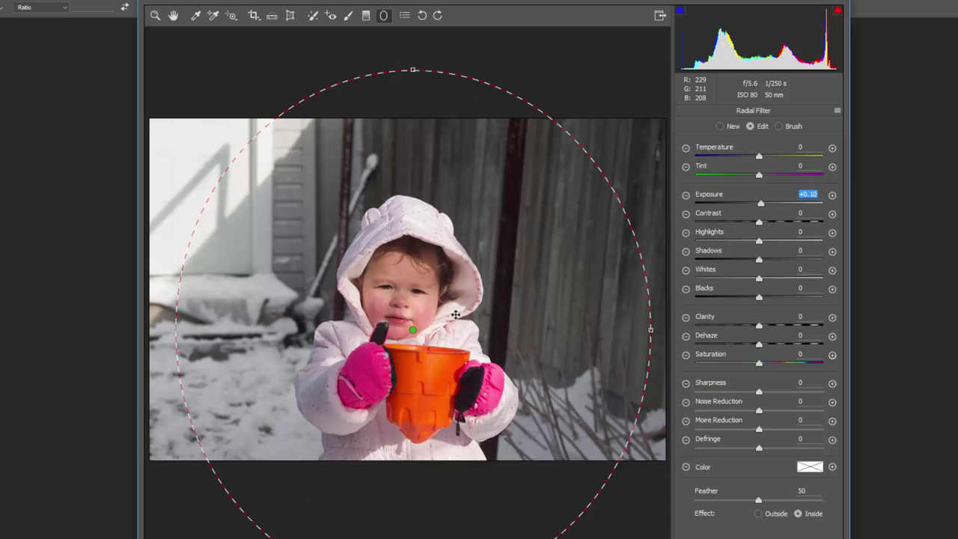
drag(485, 304, 498, 314)
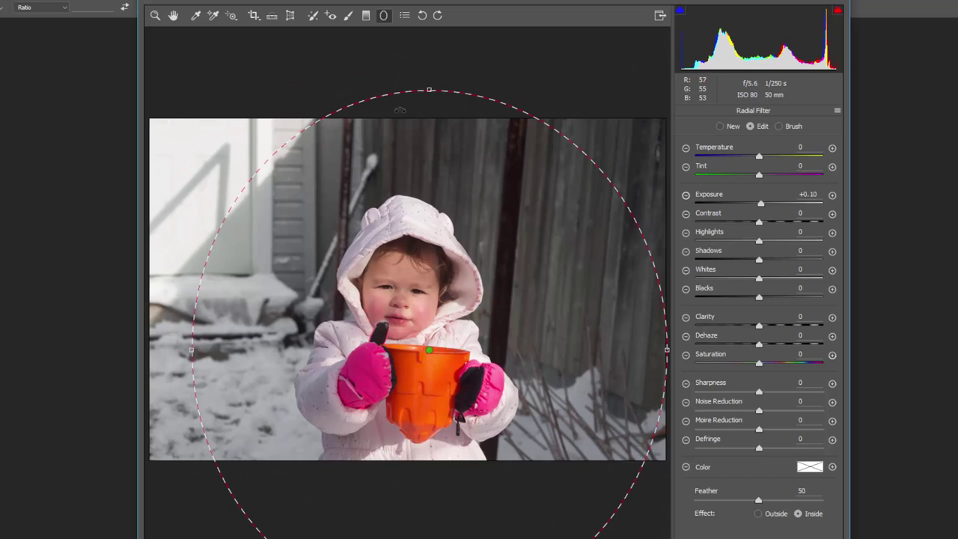
key(ctrl+z)
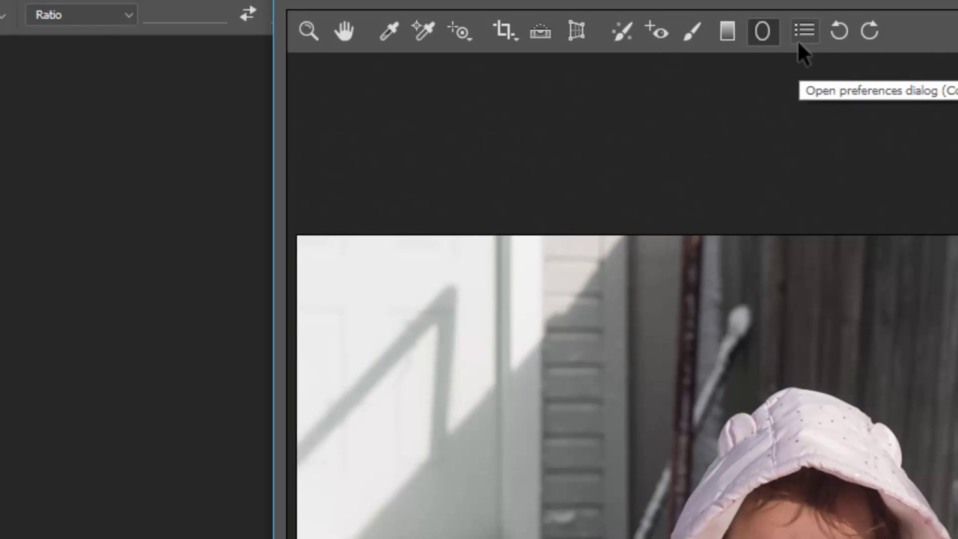
Open the Camera Raw preferences, review the options and close them unchanged.
click(799, 43)
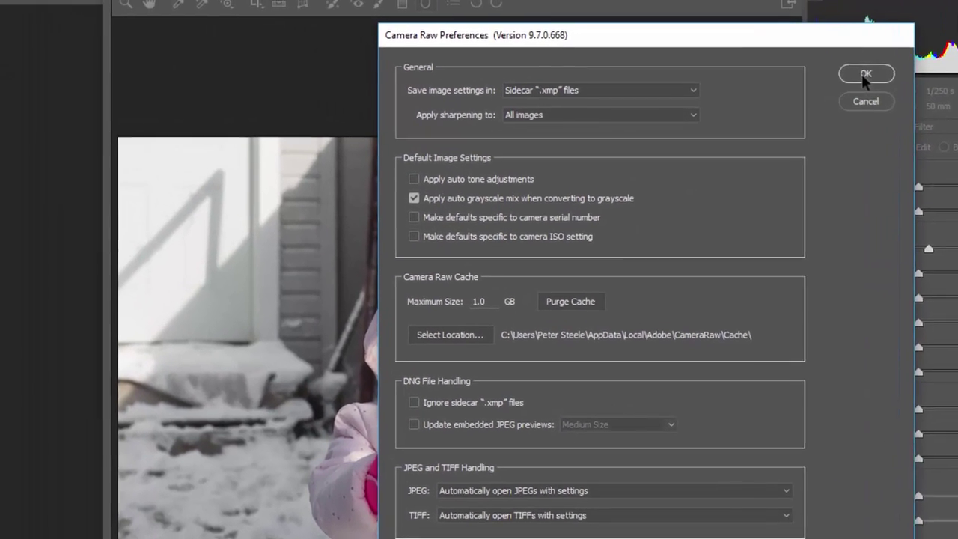
click(652, 50)
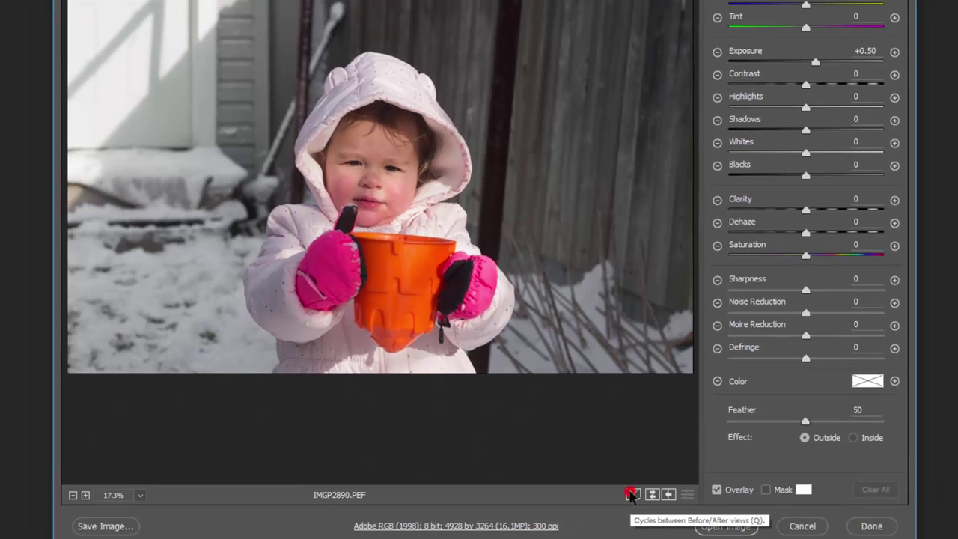
Cycle through the before/after views, comparing the photo side by side, split and stacked.
click(637, 478)
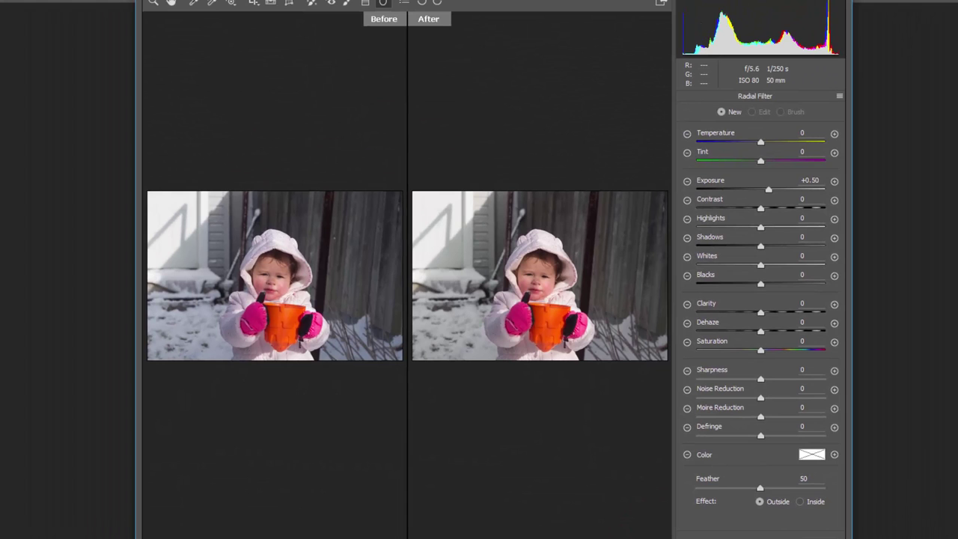
key(q)
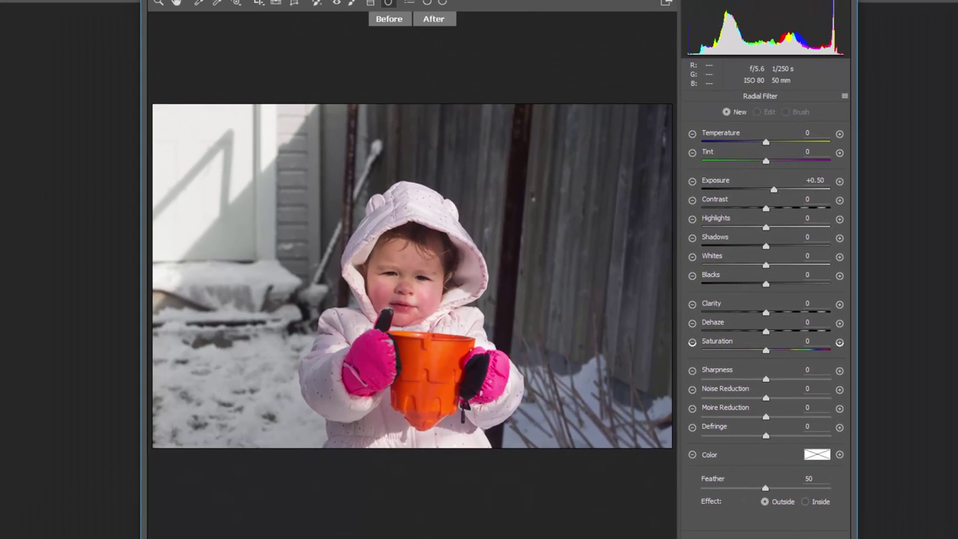
key(q)
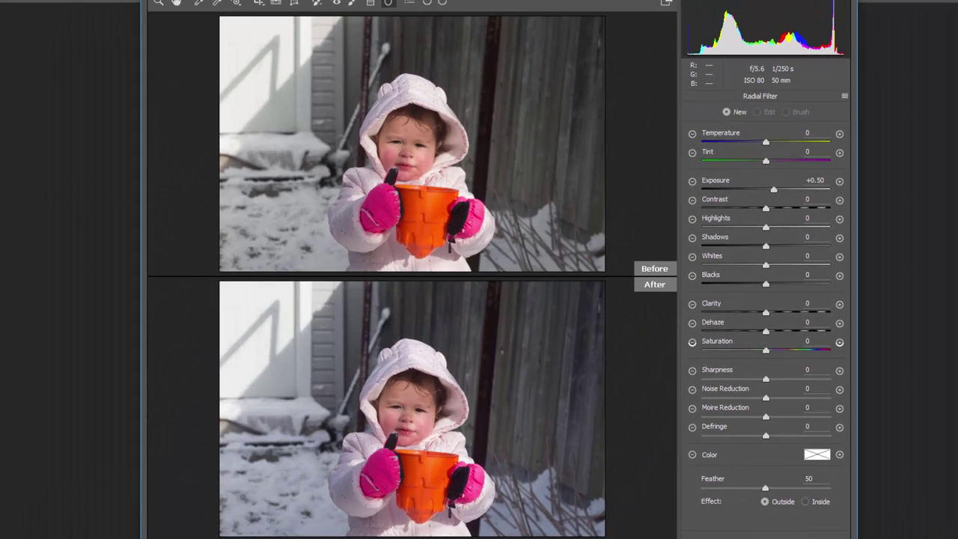
key(q)
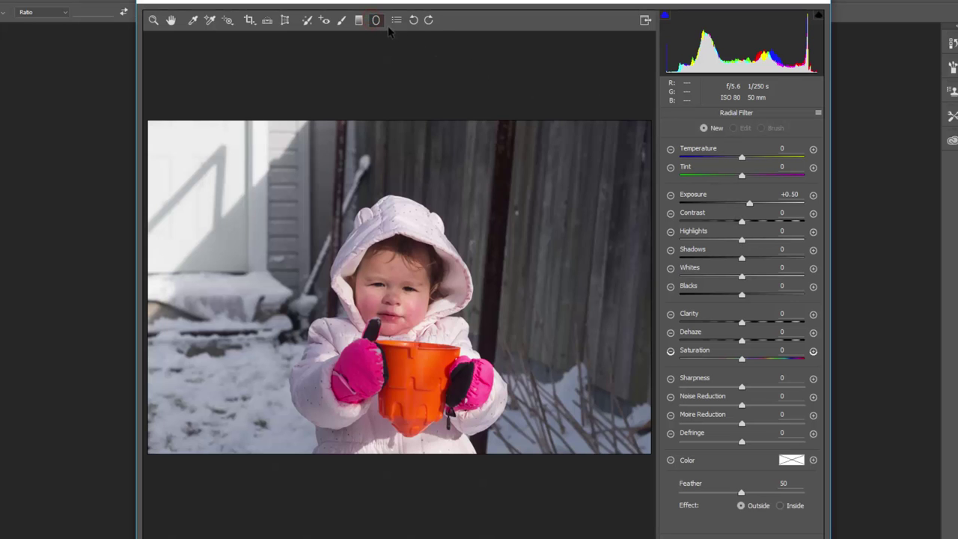
Return to the Zoom tool and change the white balance to Custom in the Basic adjustments.
click(152, 20)
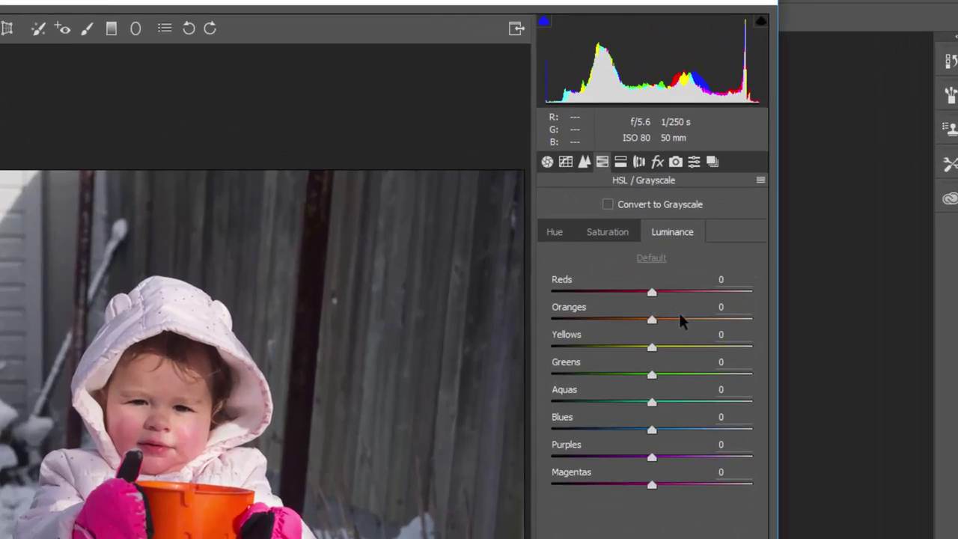
click(666, 114)
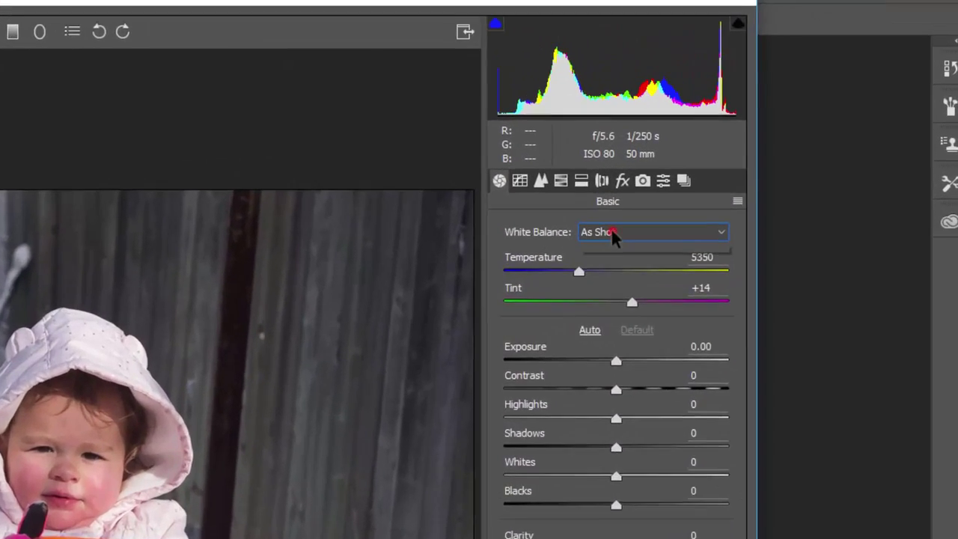
click(740, 146)
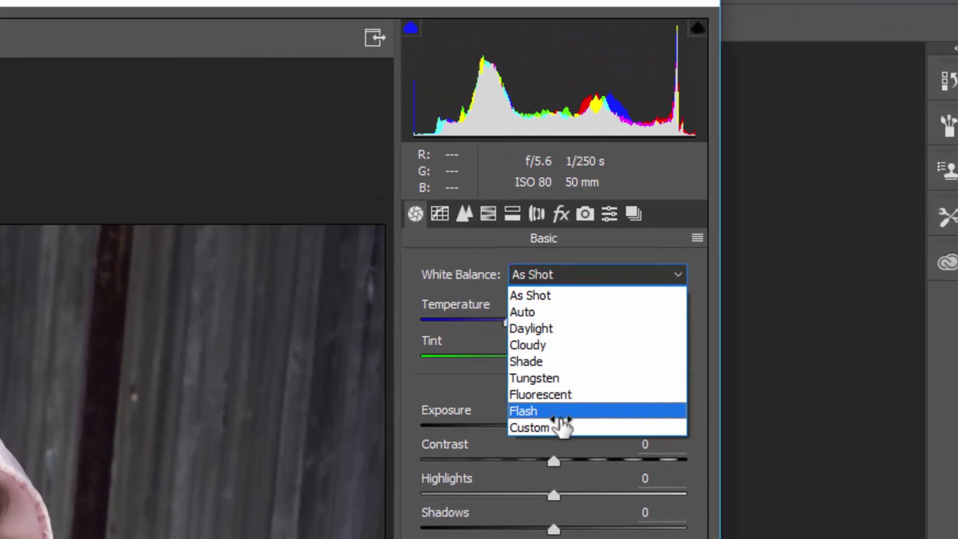
click(561, 427)
key(ctrl+z)
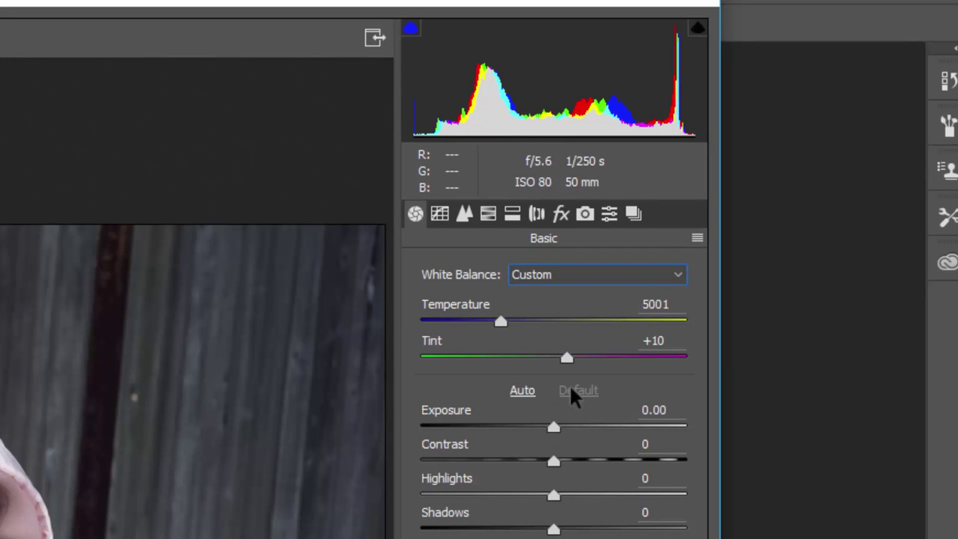
Set the white balance temperature to 5650.
click(665, 306)
key(BackSpace)
key(BackSpace)
key(BackSpace)
key(BackSpace)
text(5650)
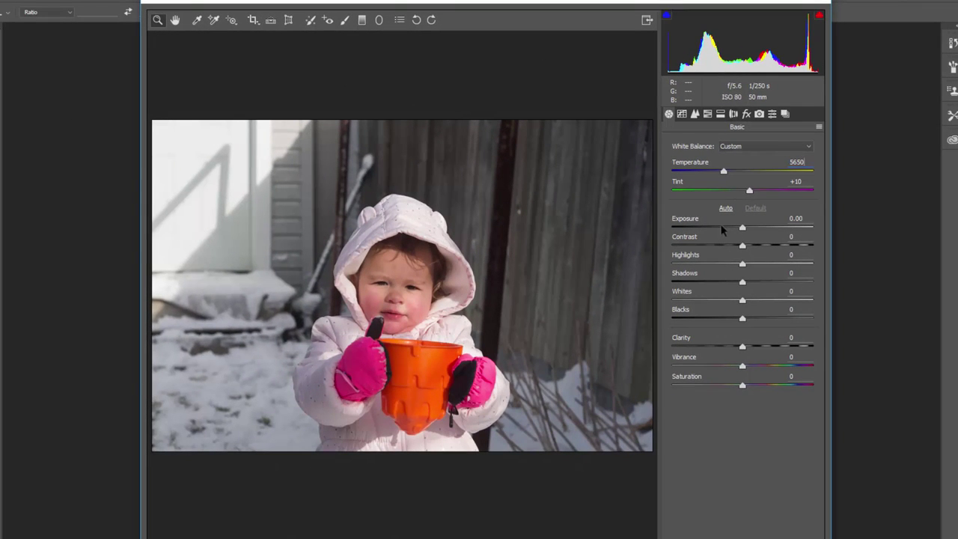
Look through the white balance presets, try the automatic tone adjustments and examine the histogram's ends.
click(789, 148)
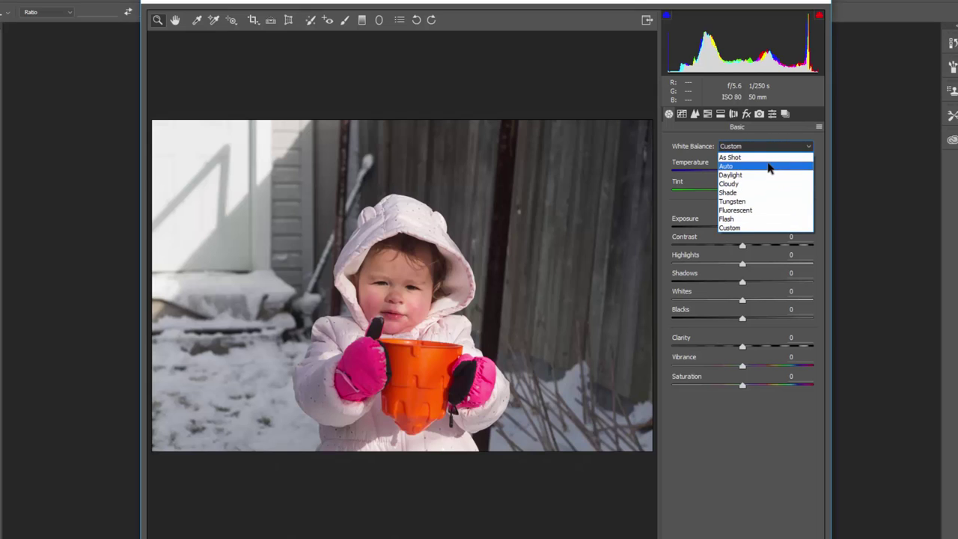
click(700, 145)
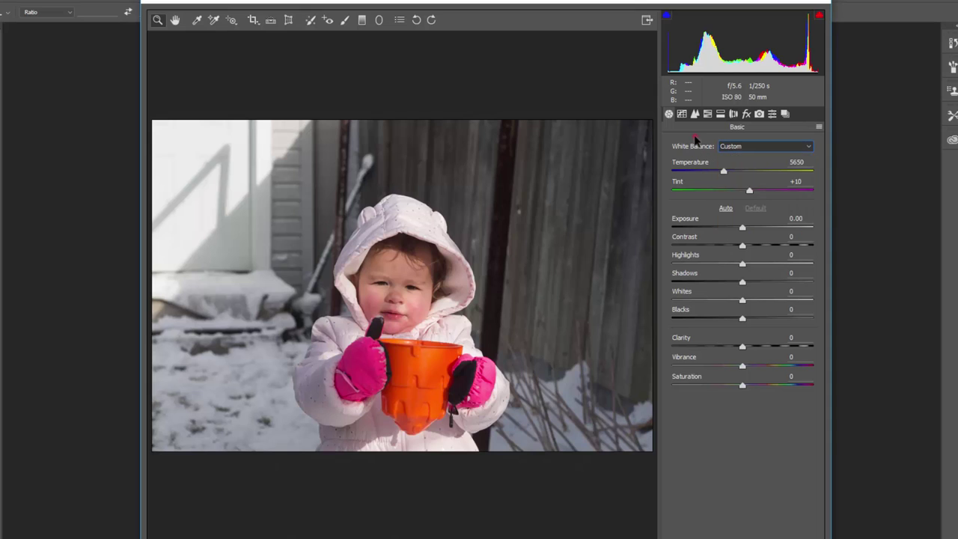
click(726, 209)
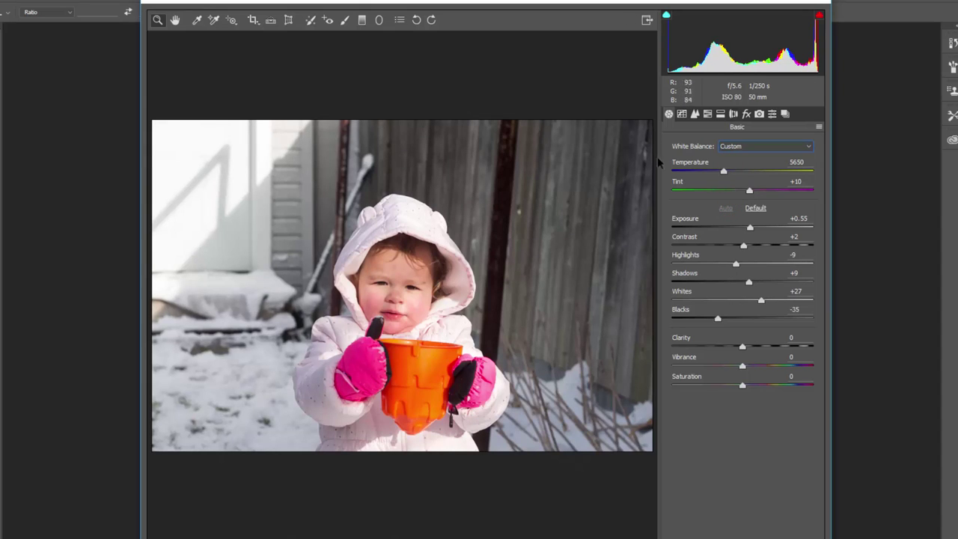
mouse_move(815, 65)
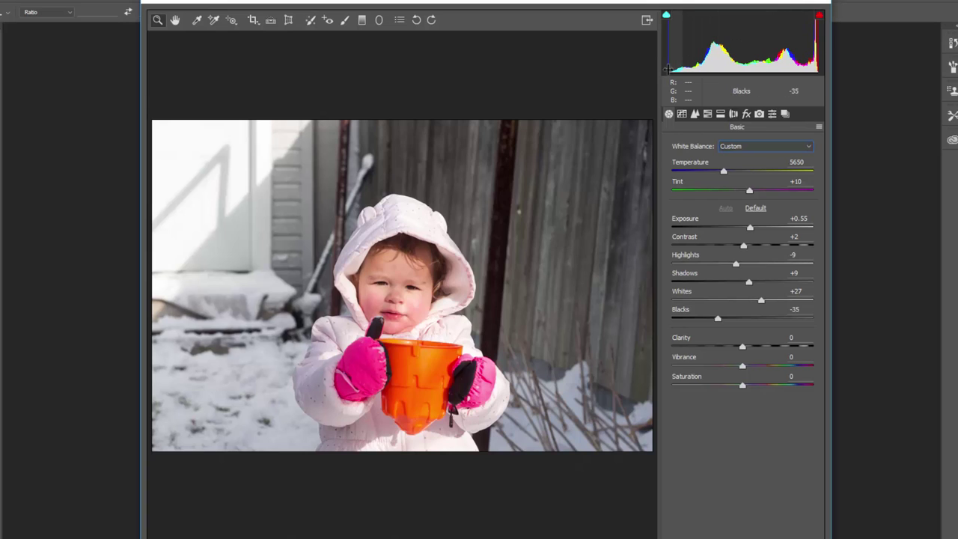
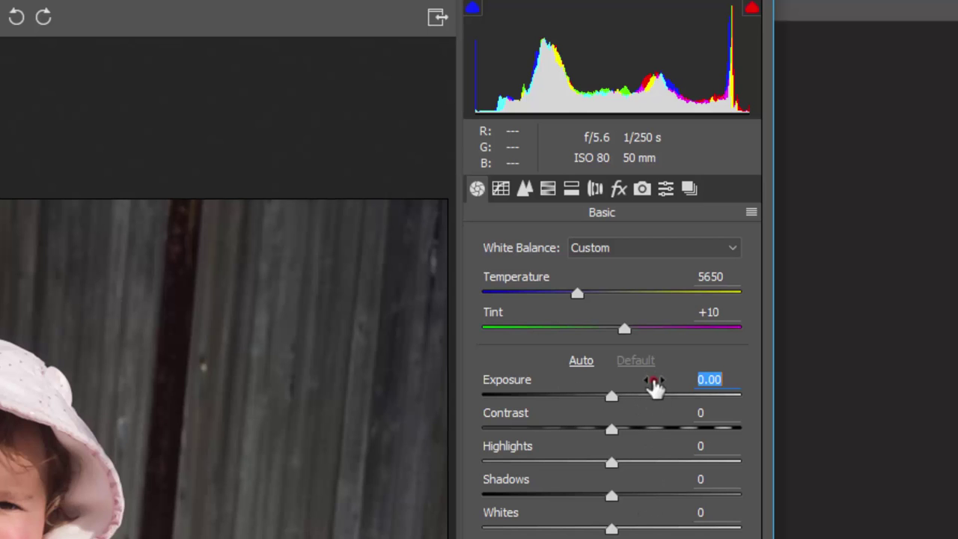
Set the photo's exposure to +0.25 and its contrast to -30.
mouse_move(654, 384)
mouse_down()
mouse_move(643, 385)
mouse_move(661, 393)
mouse_up()
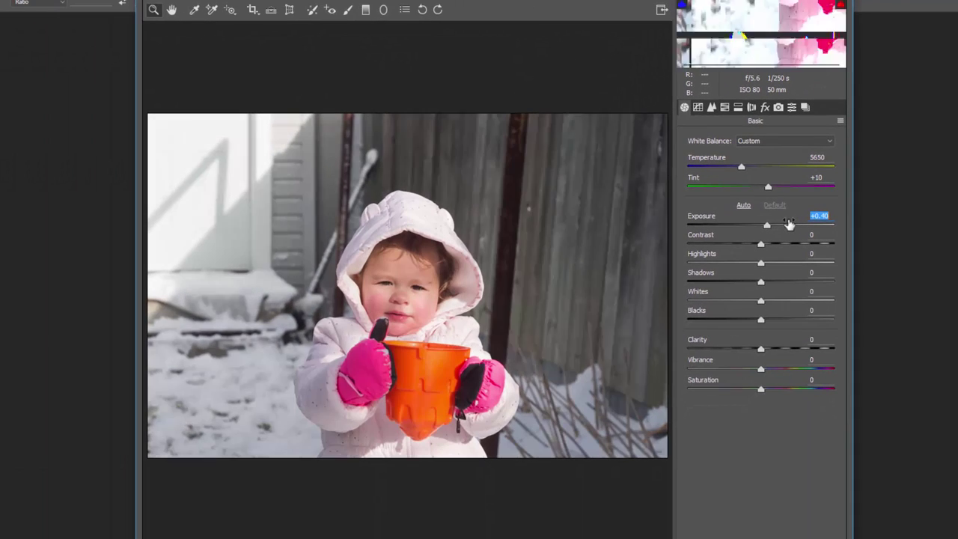
drag(788, 223, 788, 223)
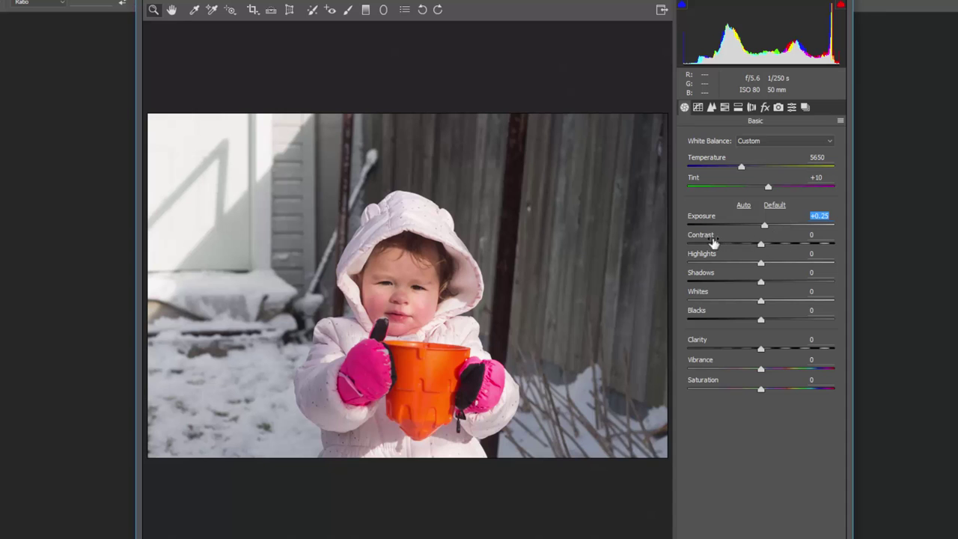
mouse_move(790, 241)
mouse_down()
mouse_move(865, 244)
mouse_move(785, 238)
mouse_up()
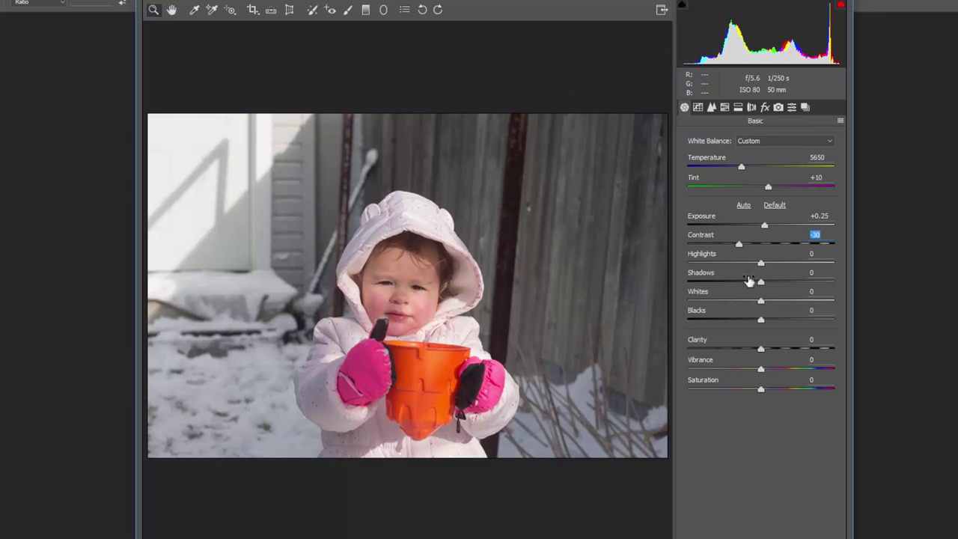
Try the highlights at -100 and inspect the effect up close on the child's hood.
drag(745, 260, 683, 263)
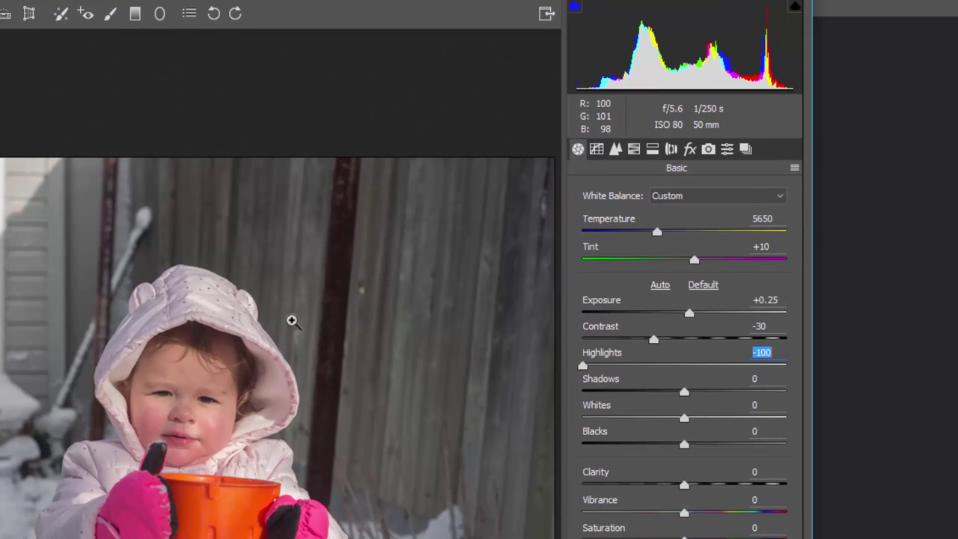
click(230, 304)
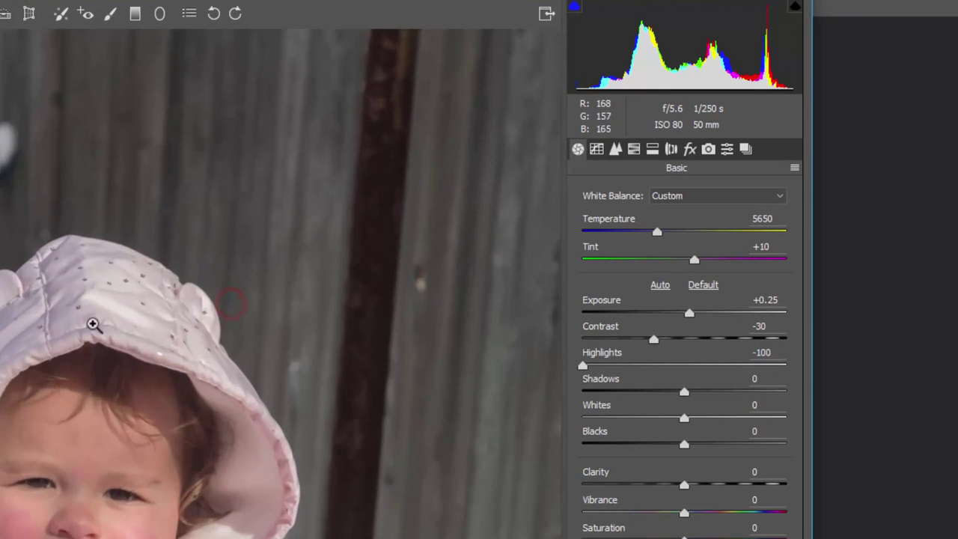
click(142, 344)
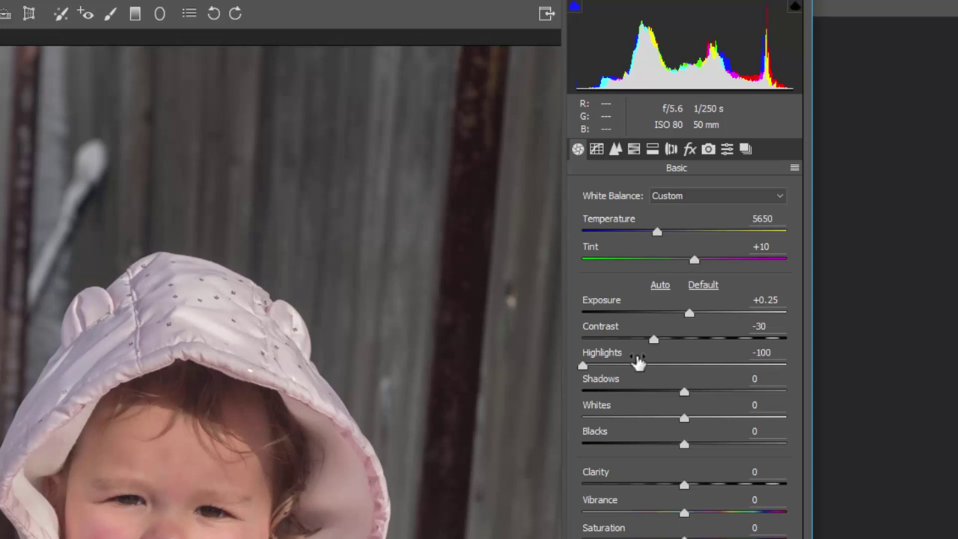
drag(636, 364, 616, 359)
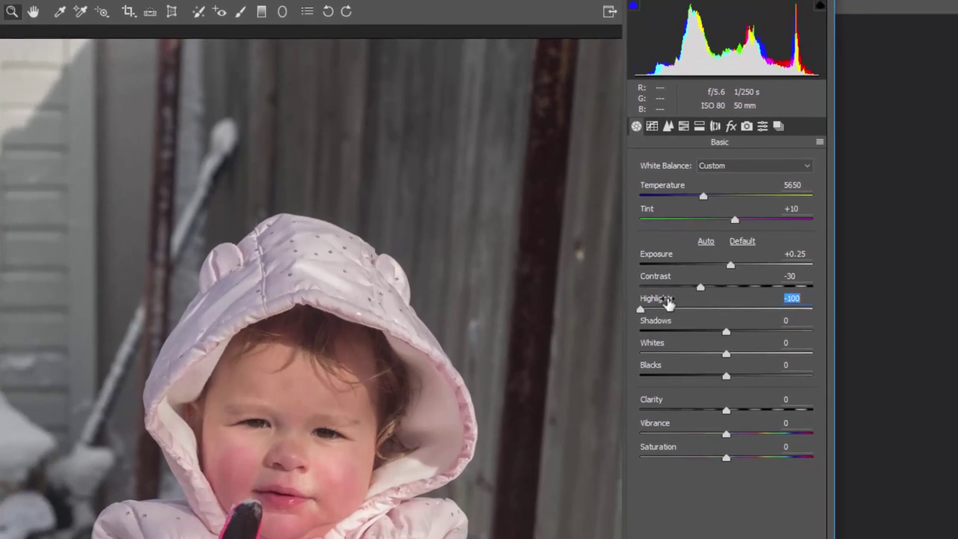
Try lighter and darker highlights on the photo and settle on a value of -27.
drag(668, 306, 725, 308)
drag(761, 260, 754, 259)
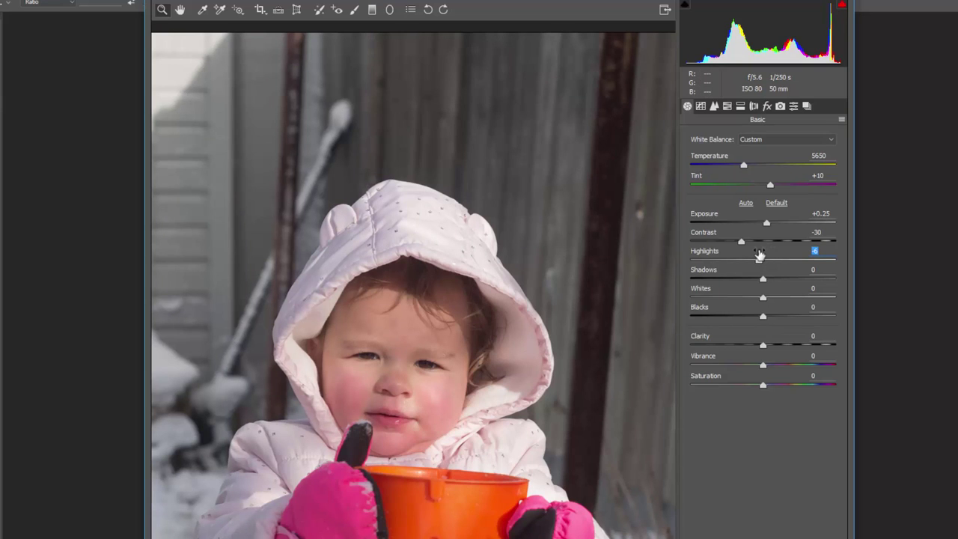
drag(757, 254, 780, 259)
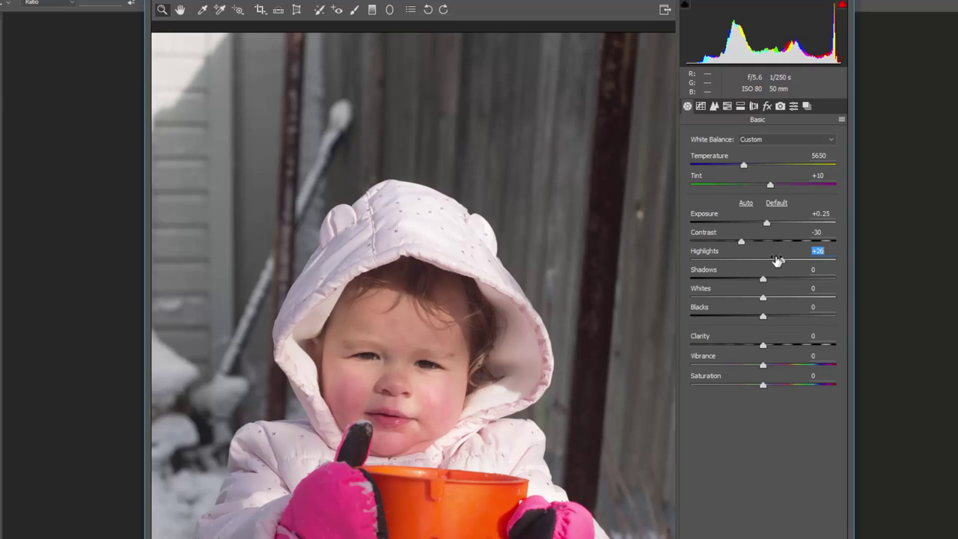
drag(778, 260, 775, 260)
drag(783, 257, 749, 278)
Compare darker and lighter shadows in the photo and settle on a value of +27.
double_click(749, 278)
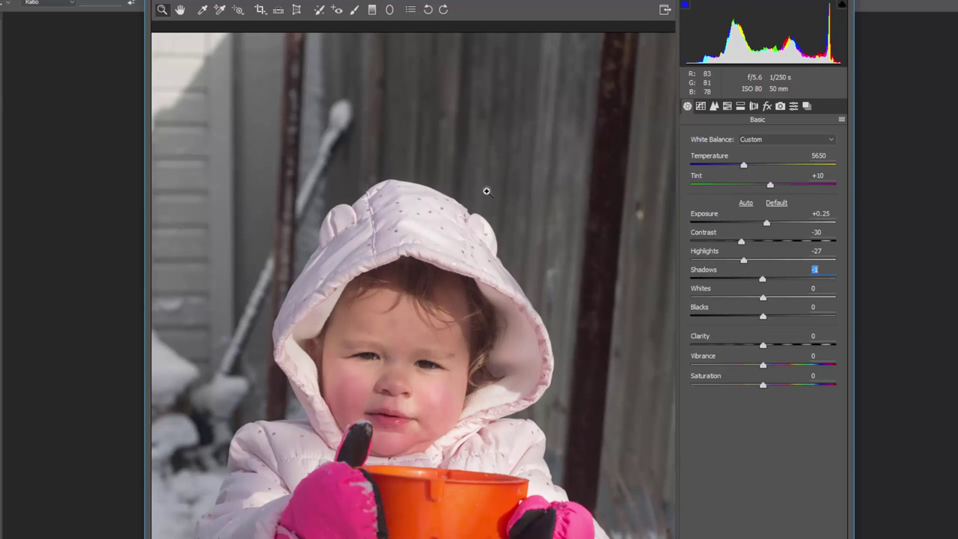
mouse_move(770, 275)
mouse_down()
mouse_move(744, 273)
mouse_move(795, 274)
mouse_move(775, 278)
mouse_up()
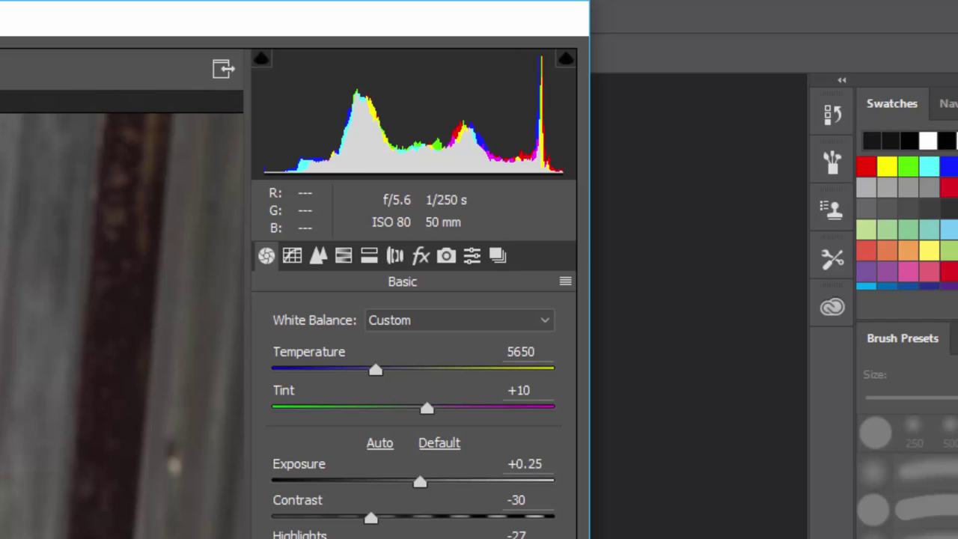
drag(577, 453, 551, 460)
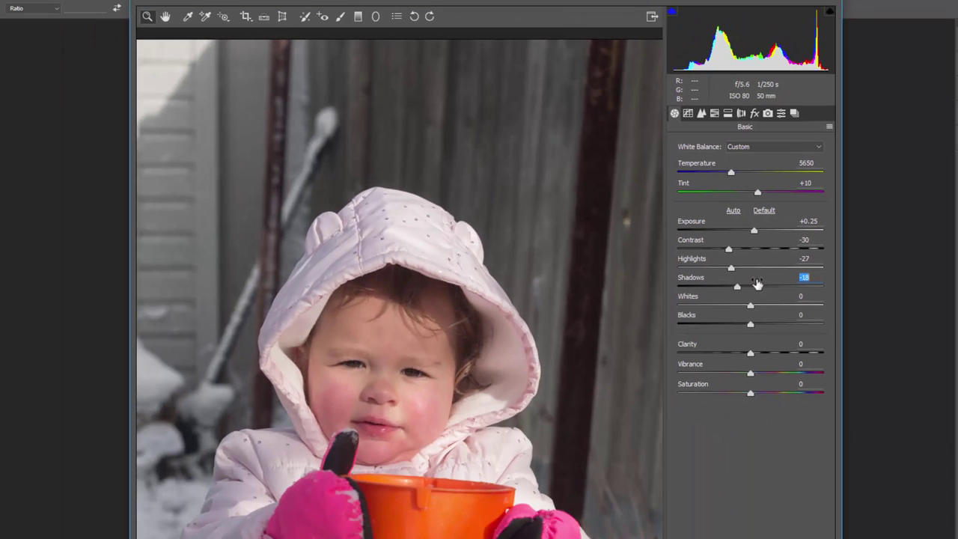
drag(760, 287, 783, 293)
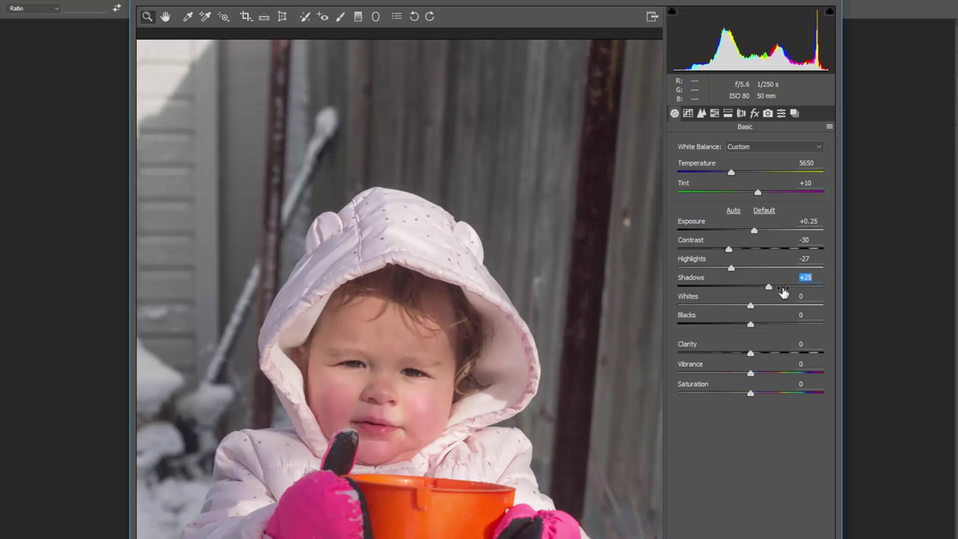
mouse_move(783, 292)
mouse_down()
mouse_move(772, 292)
mouse_move(799, 292)
mouse_move(775, 293)
mouse_move(784, 293)
mouse_up()
Set the photo's whites to -9, using the clipping preview to judge the brightest areas.
right_click(469, 321)
click(513, 277)
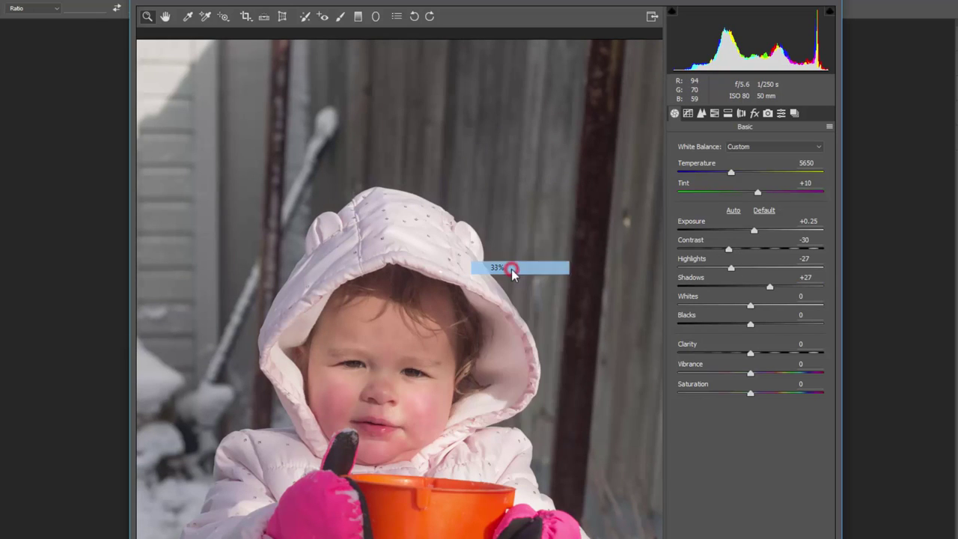
right_click(513, 163)
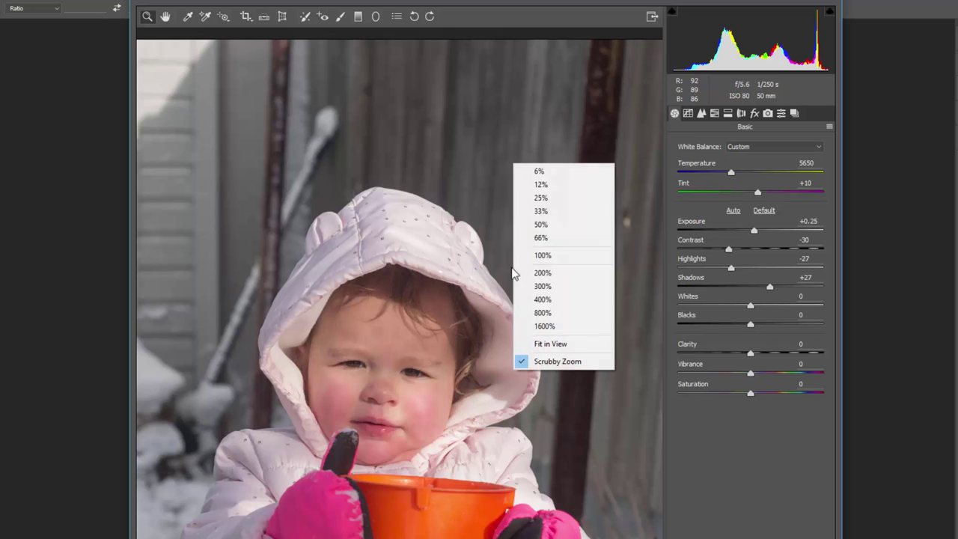
click(543, 198)
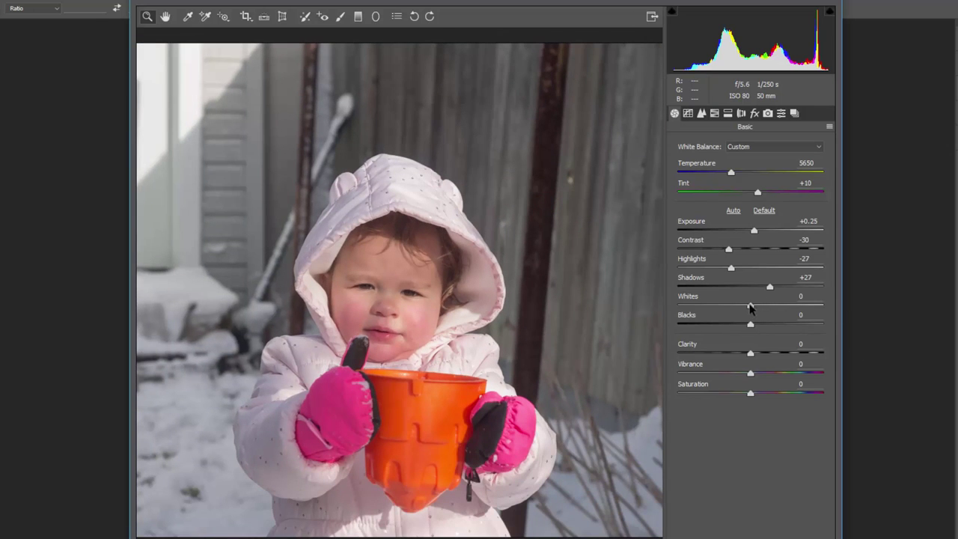
key(alt)
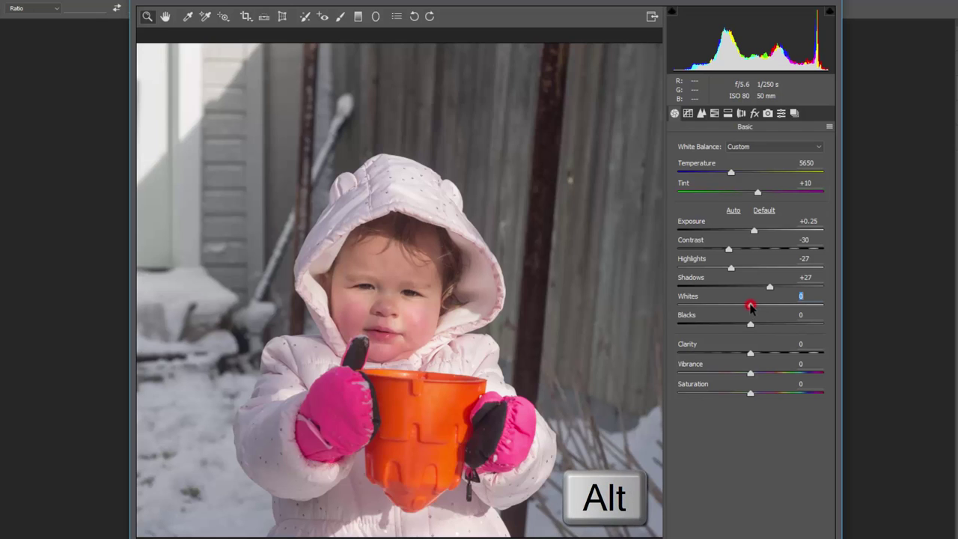
mouse_move(750, 306)
mouse_down()
mouse_move(734, 314)
mouse_move(752, 315)
mouse_move(732, 317)
mouse_move(750, 315)
mouse_up()
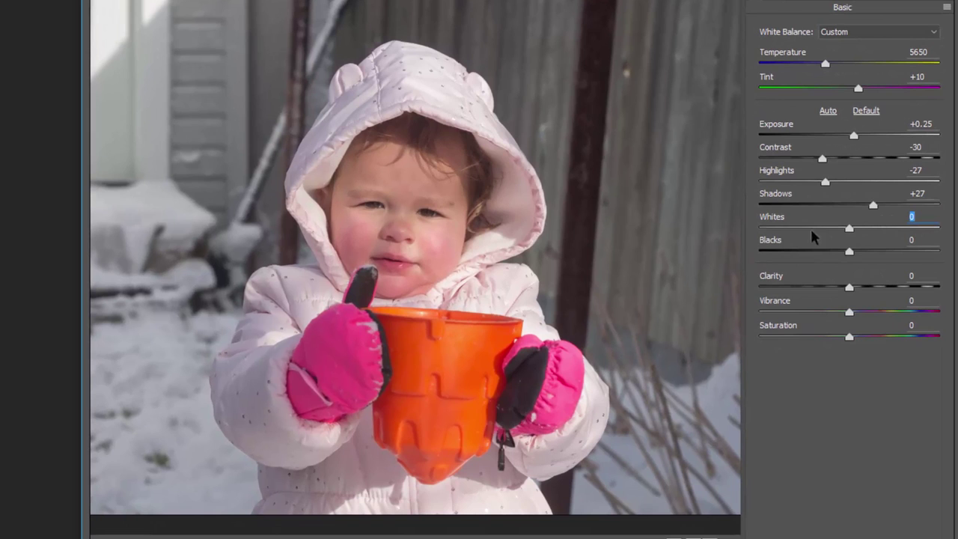
mouse_move(849, 234)
mouse_down()
mouse_move(926, 243)
mouse_move(841, 247)
mouse_up()
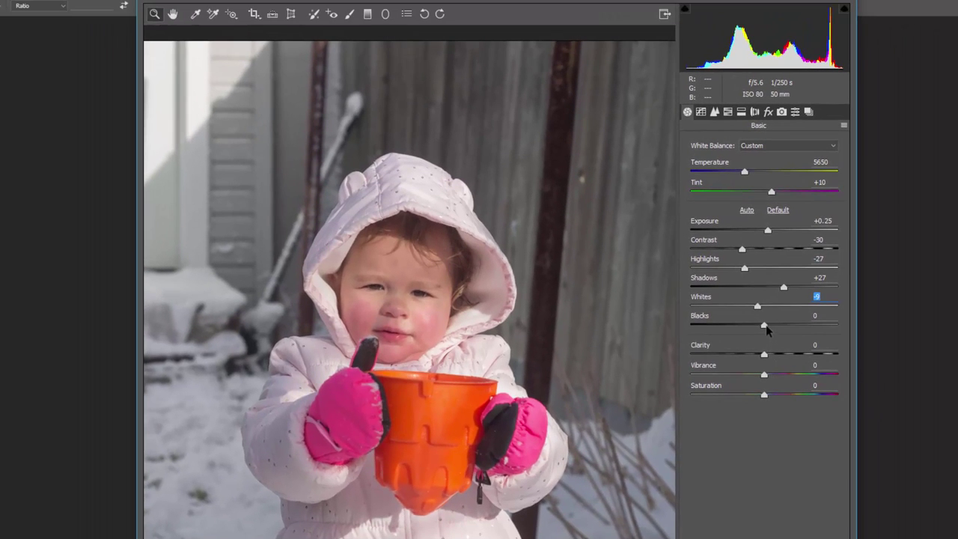
Set the photo's blacks to -46, using the clipping preview to judge the darkest areas.
drag(765, 327, 696, 337)
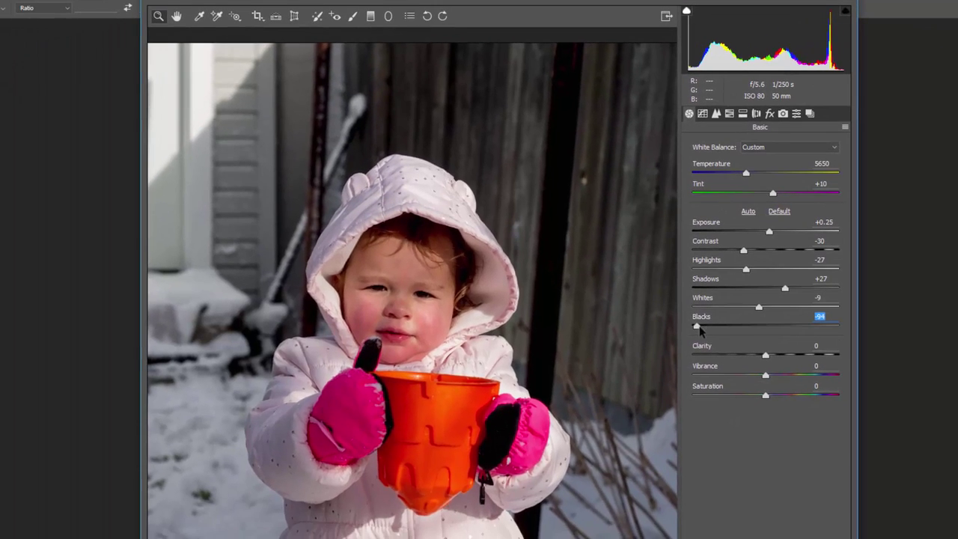
drag(566, 383, 586, 388)
drag(713, 328, 732, 329)
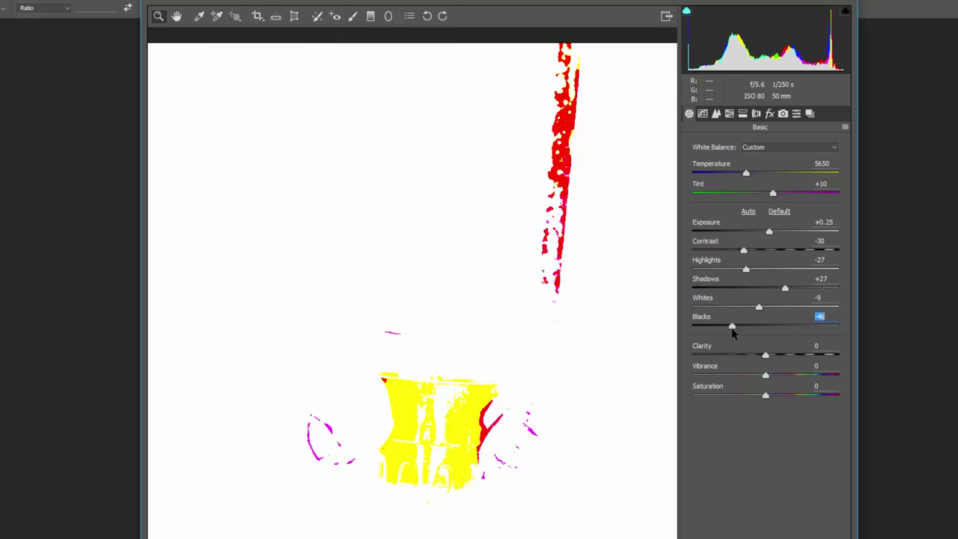
drag(731, 333, 731, 333)
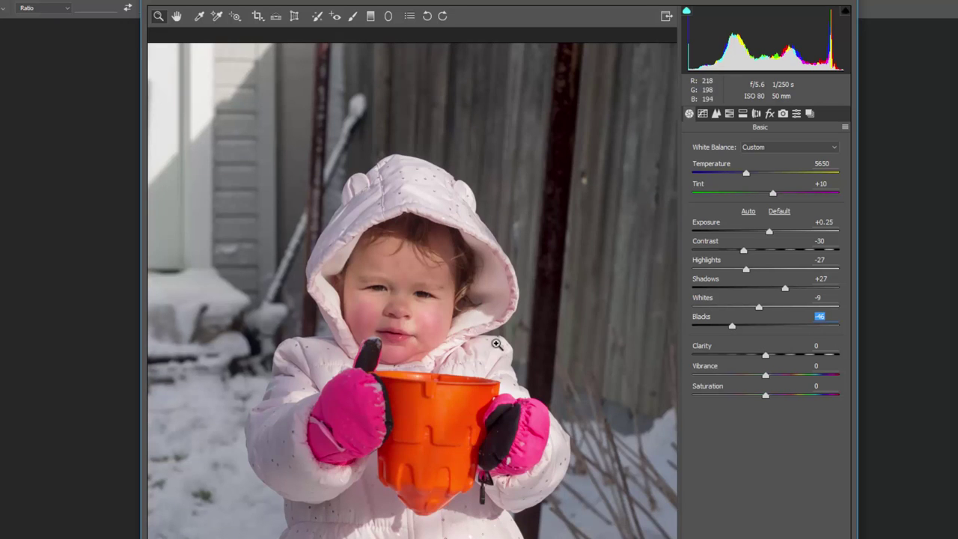
Compare the photo without and with the tone adjustments by repeatedly reverting and restoring them.
key(ctrl+alt+z)
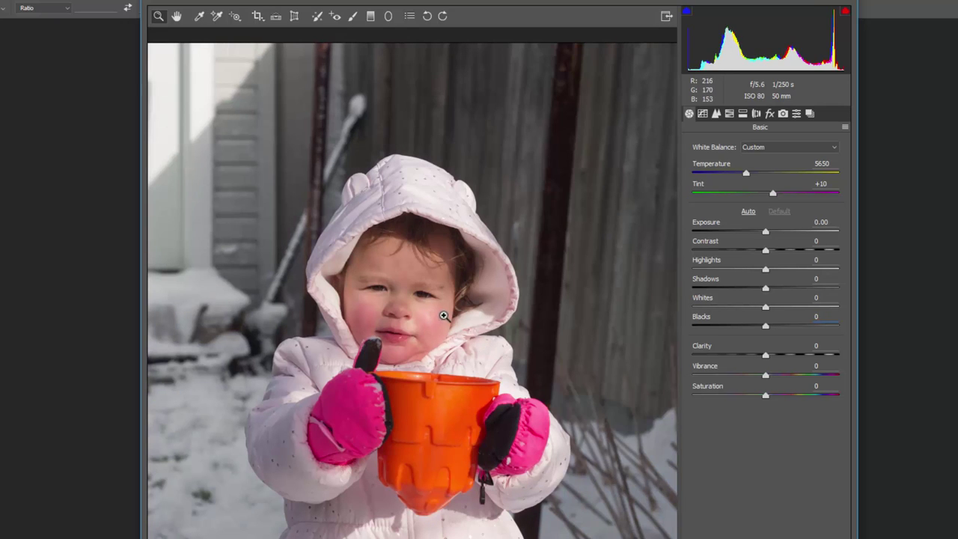
key(ctrl+z)
key(ctrl+z)
key(ctrl+z)
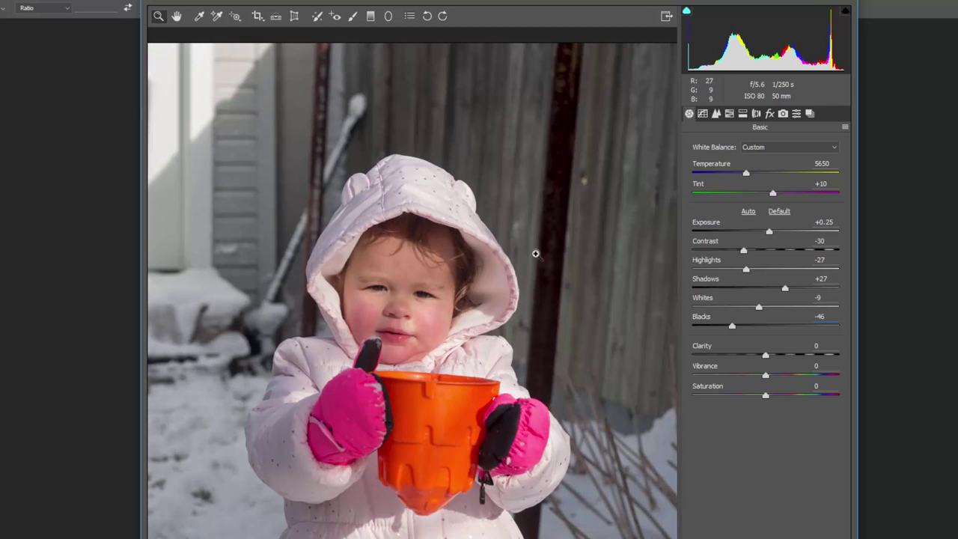
key(ctrl+z)
key(ctrl+z)
key(ctrl+z)
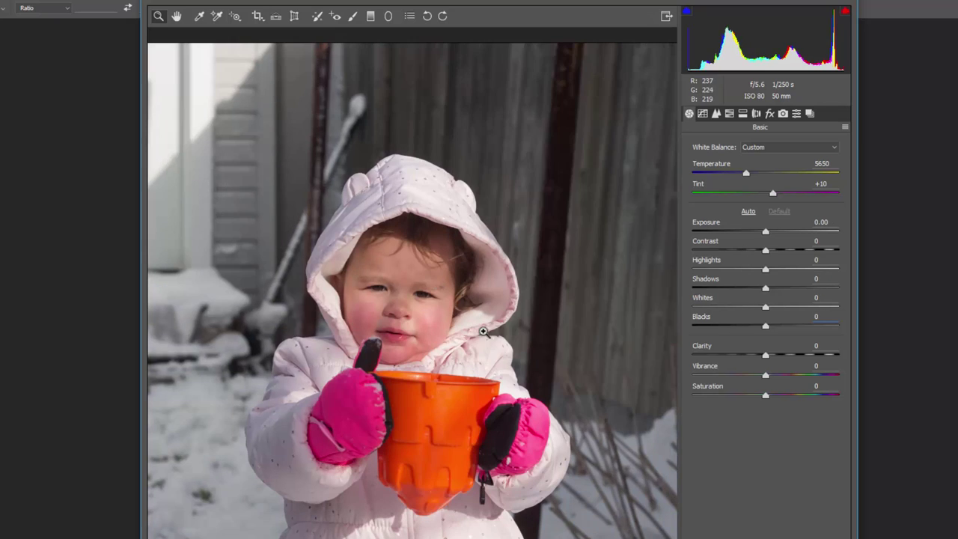
key(ctrl+z)
key(ctrl+z)
key(ctrl+z)
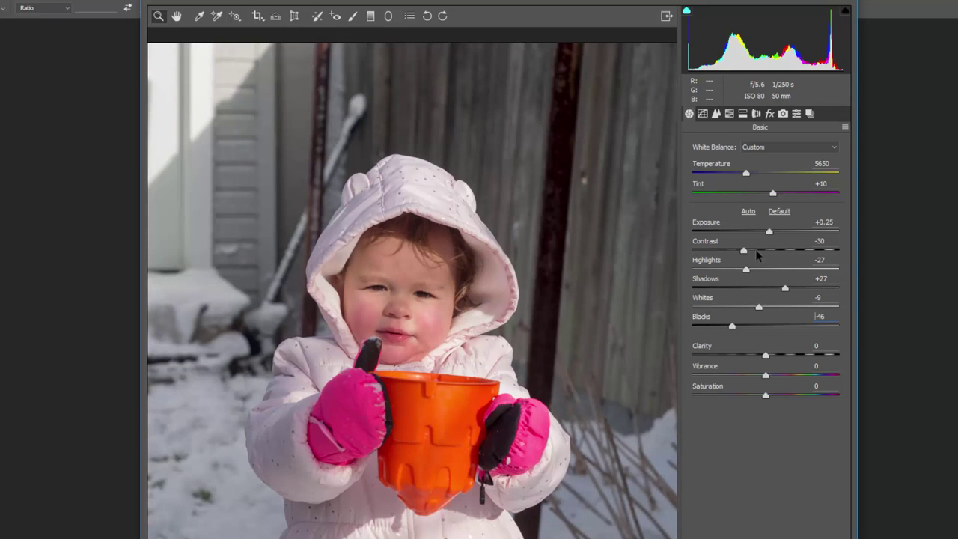
Readjust the photo's contrast to -23.
drag(744, 252, 771, 259)
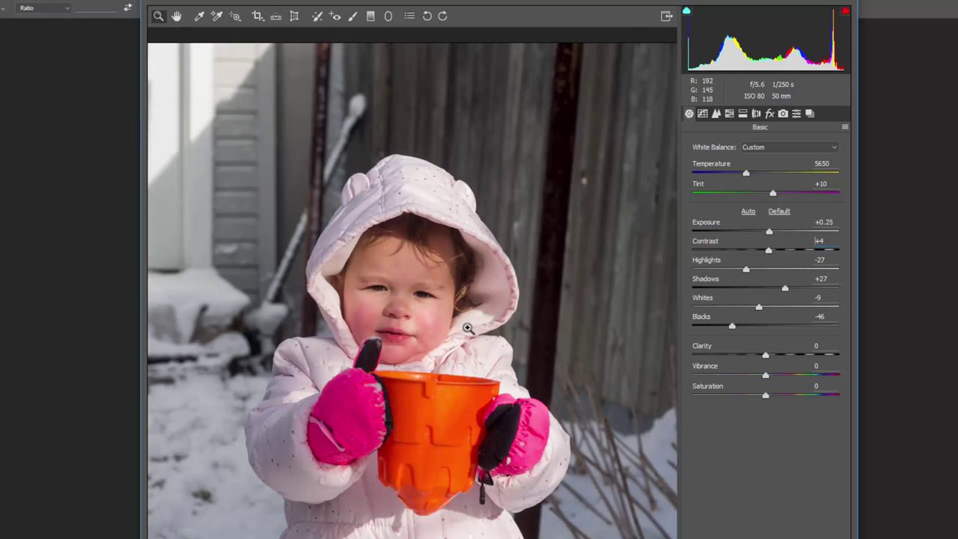
drag(769, 254, 748, 251)
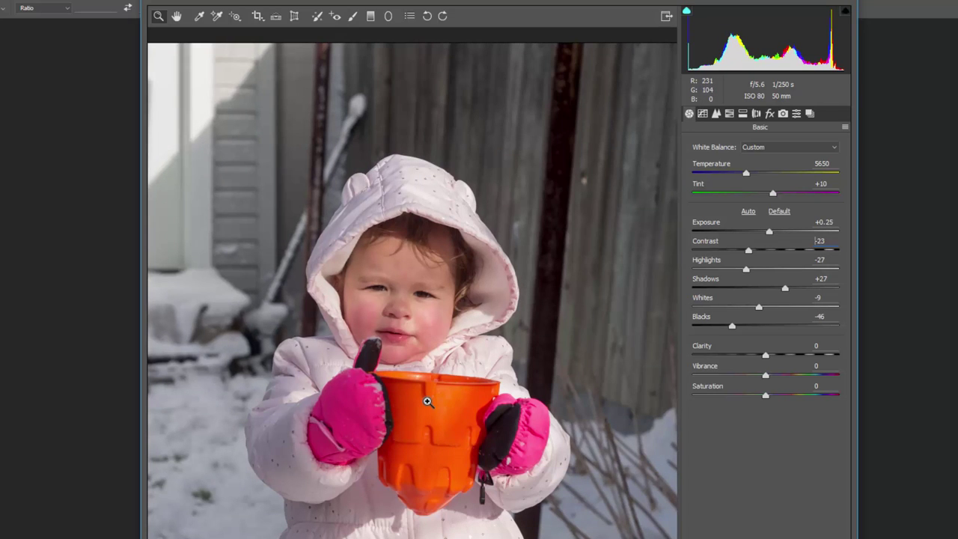
Try the clarity at +100 to see its effect on the photo and reset it to 0.
click(766, 356)
drag(766, 356, 849, 365)
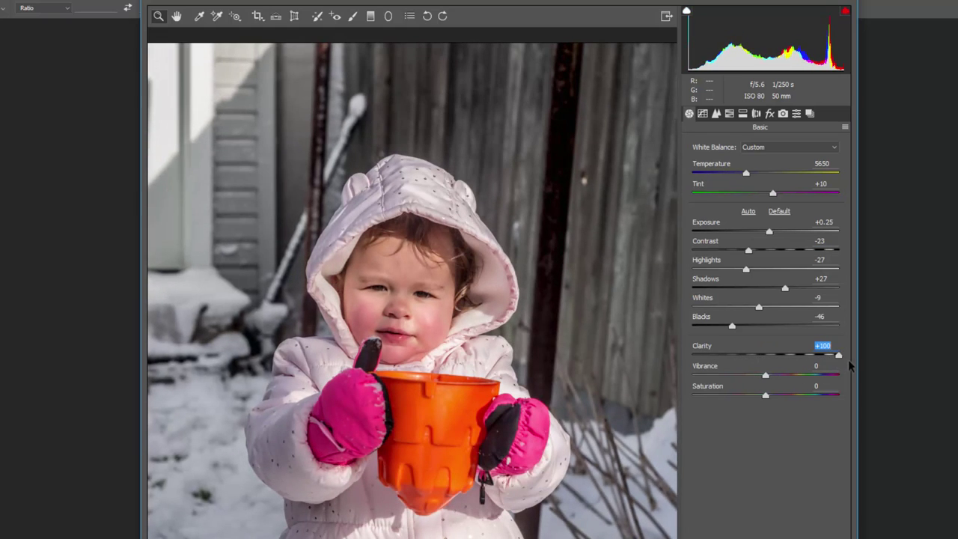
double_click(763, 355)
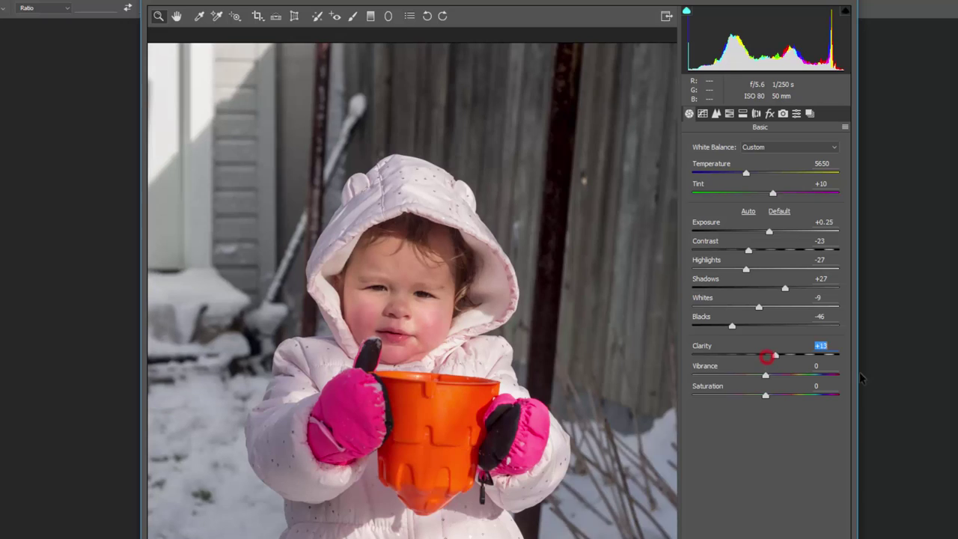
mouse_move(765, 356)
mouse_down()
mouse_move(880, 378)
mouse_move(765, 358)
mouse_up()
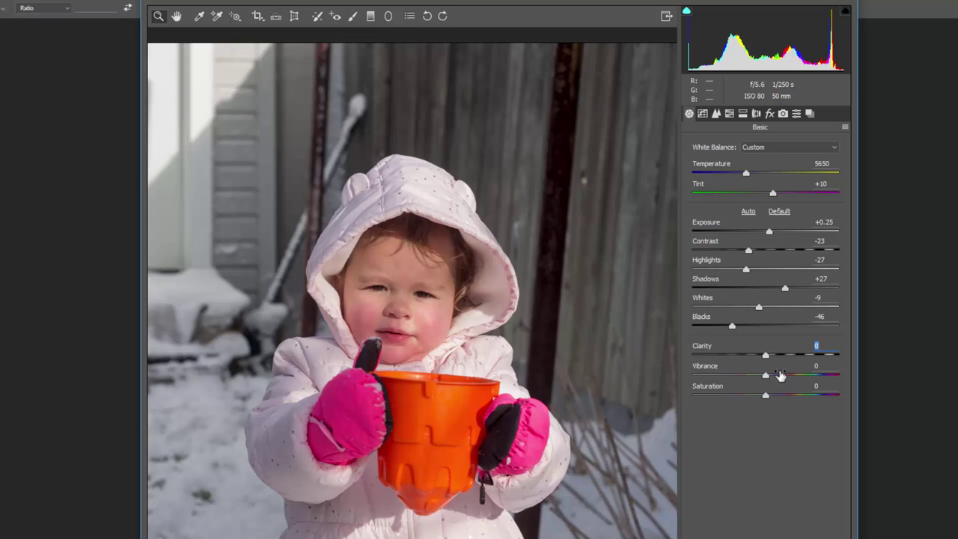
Try small vibrance and saturation changes on the photo and reset both to 0.
mouse_move(781, 374)
mouse_down()
mouse_move(773, 374)
mouse_move(802, 378)
mouse_move(772, 376)
mouse_up()
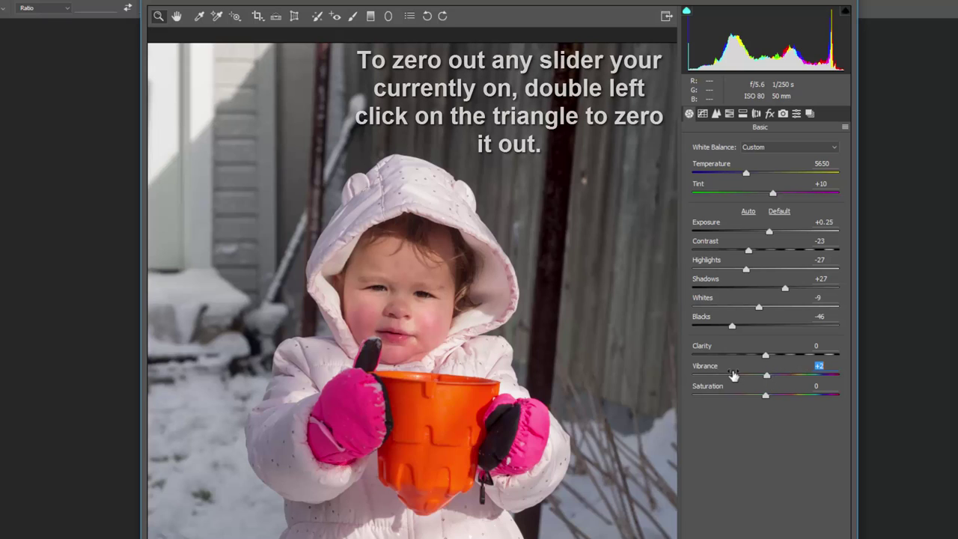
double_click(766, 376)
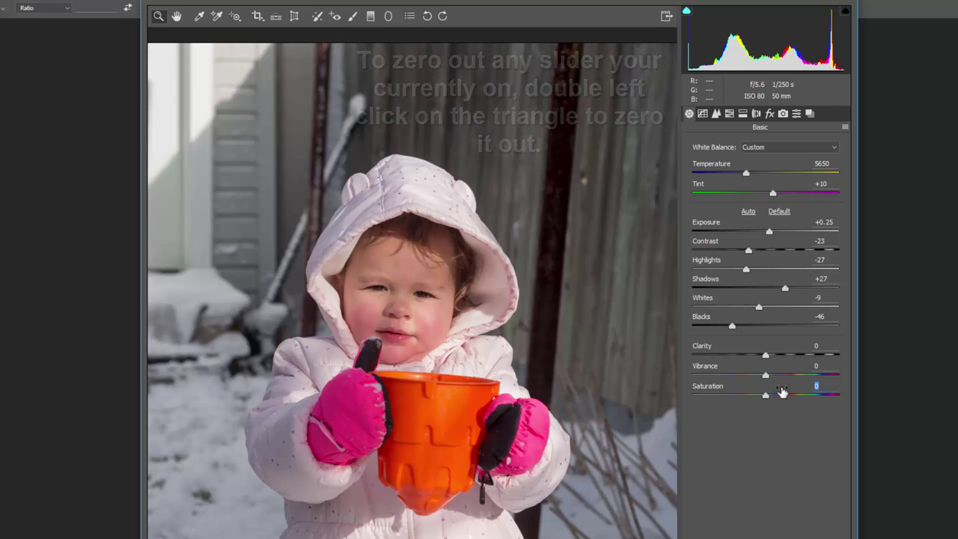
mouse_move(781, 391)
mouse_down()
mouse_move(771, 394)
mouse_move(816, 400)
mouse_move(770, 398)
mouse_move(794, 395)
mouse_move(785, 397)
mouse_up()
double_click(784, 395)
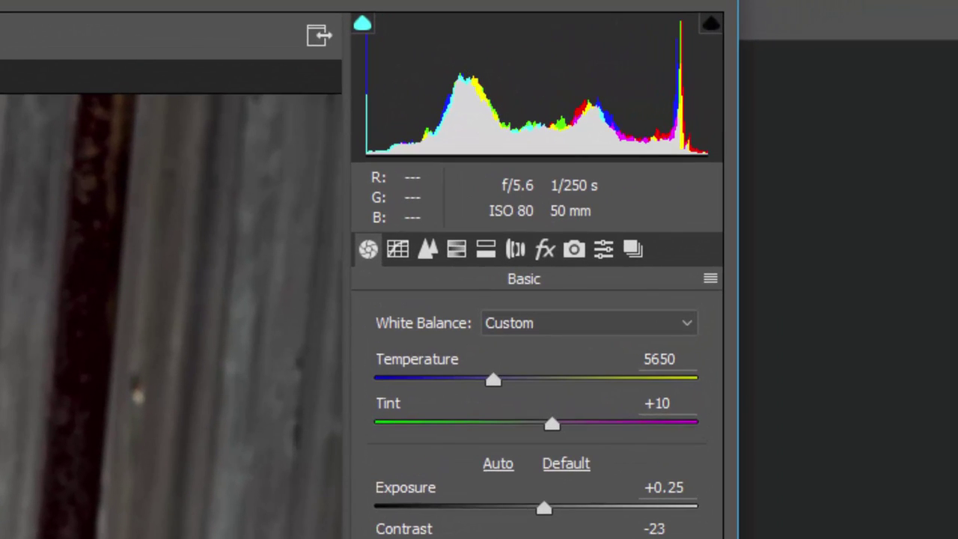
Open the Tone Curve adjustments and try a slight increase of the parametric highlights, resetting them to 0.
click(397, 248)
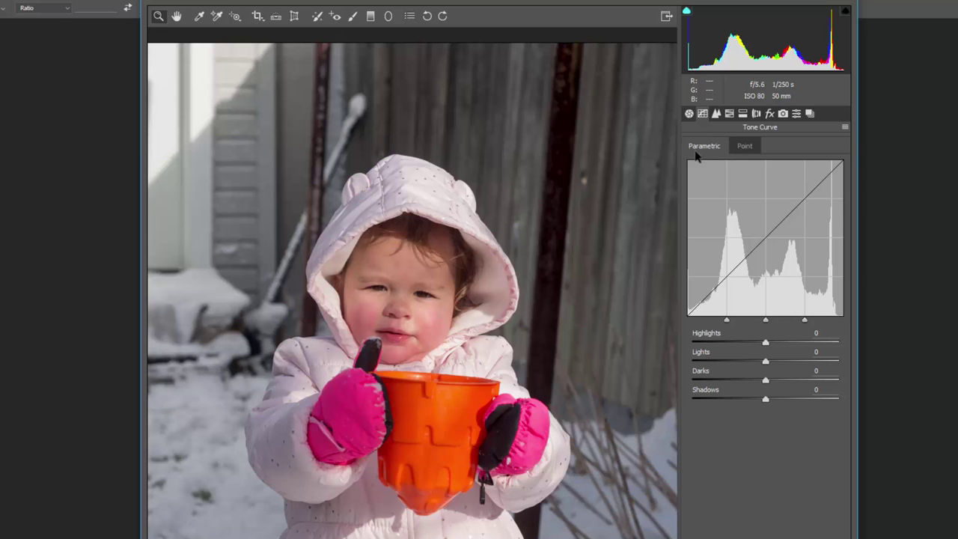
mouse_move(765, 350)
mouse_down()
mouse_move(791, 353)
mouse_move(764, 351)
mouse_move(791, 342)
mouse_move(771, 342)
mouse_up()
click(765, 342)
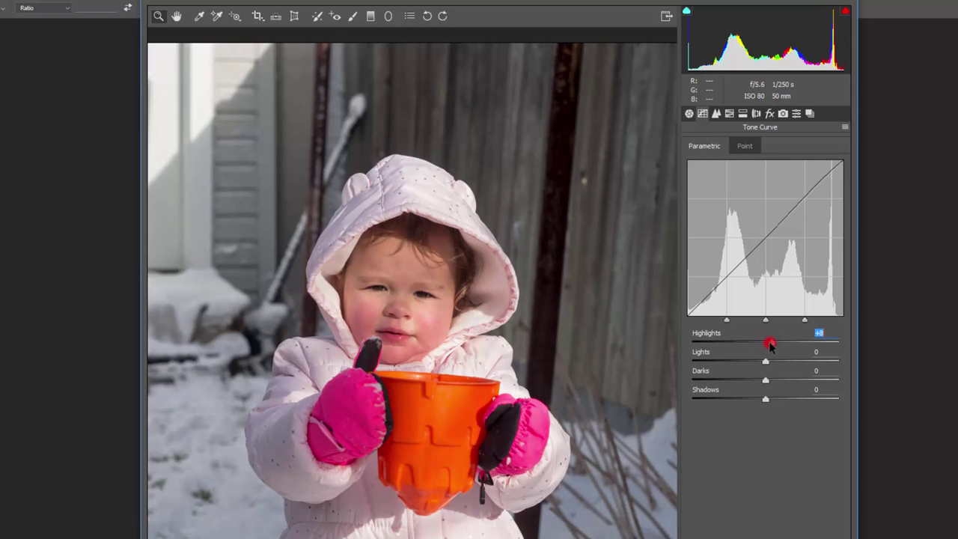
Switch the Tone Curve to the point curve and look through its channel choices.
click(744, 146)
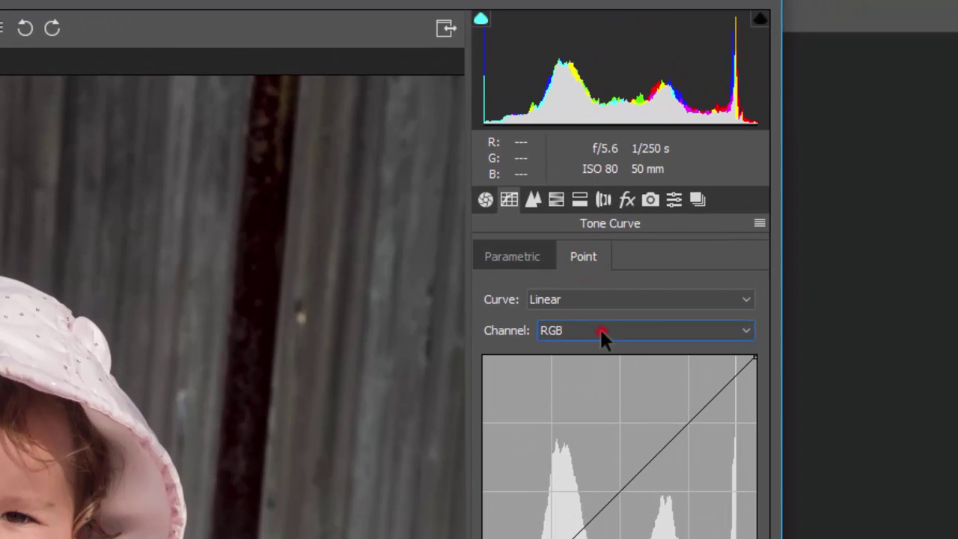
click(602, 332)
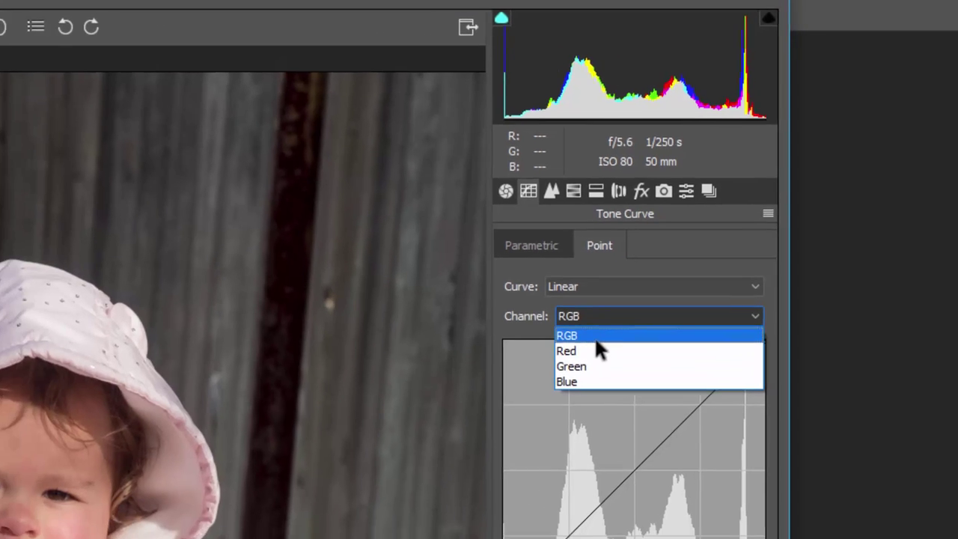
click(583, 351)
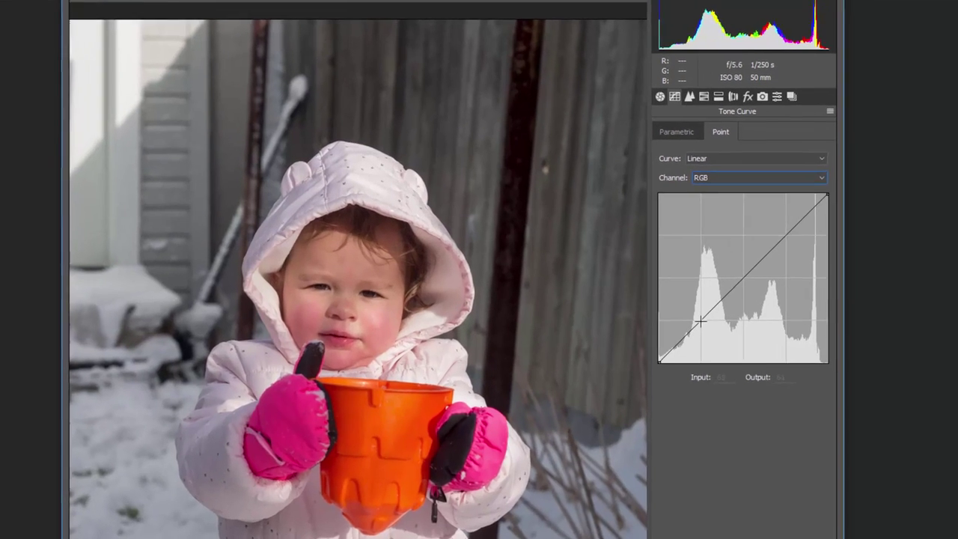
Try darkening and brightening points on the RGB point curve and delete them to restore the linear curve.
drag(723, 319, 726, 324)
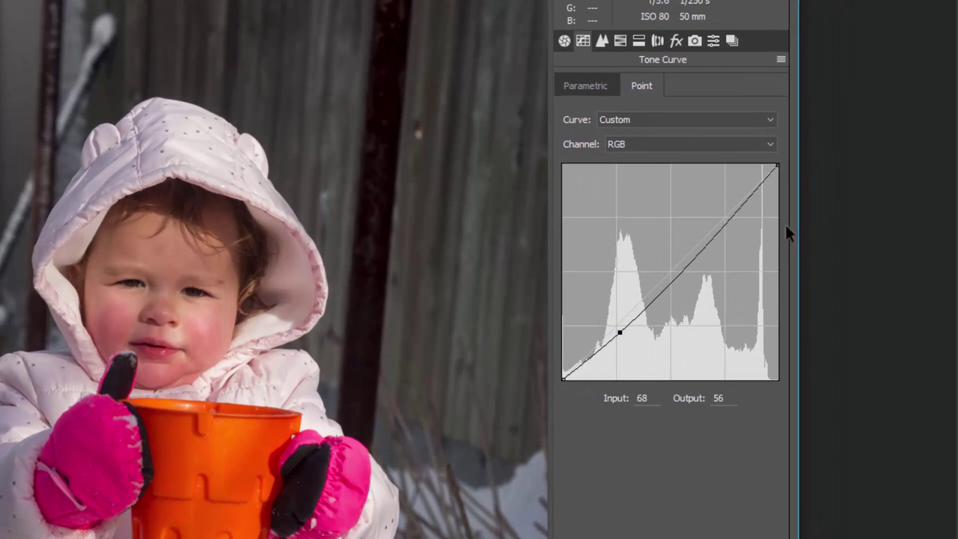
mouse_move(733, 220)
mouse_down()
mouse_move(720, 207)
mouse_move(729, 224)
mouse_up()
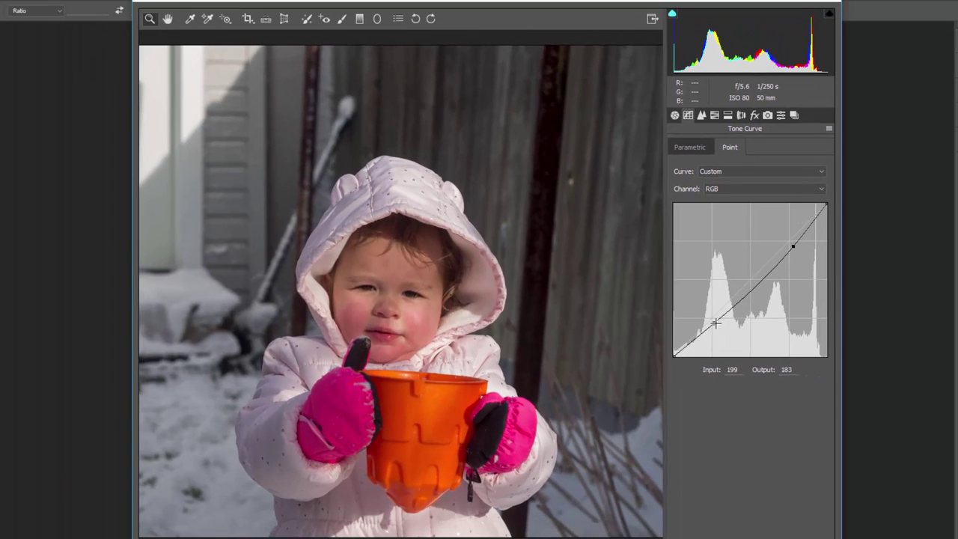
drag(716, 323, 707, 318)
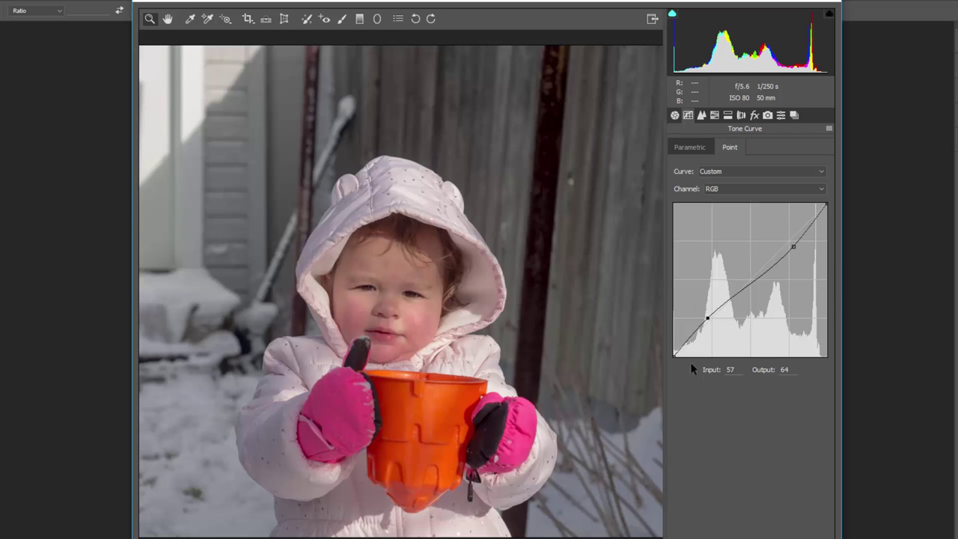
key(Delete)
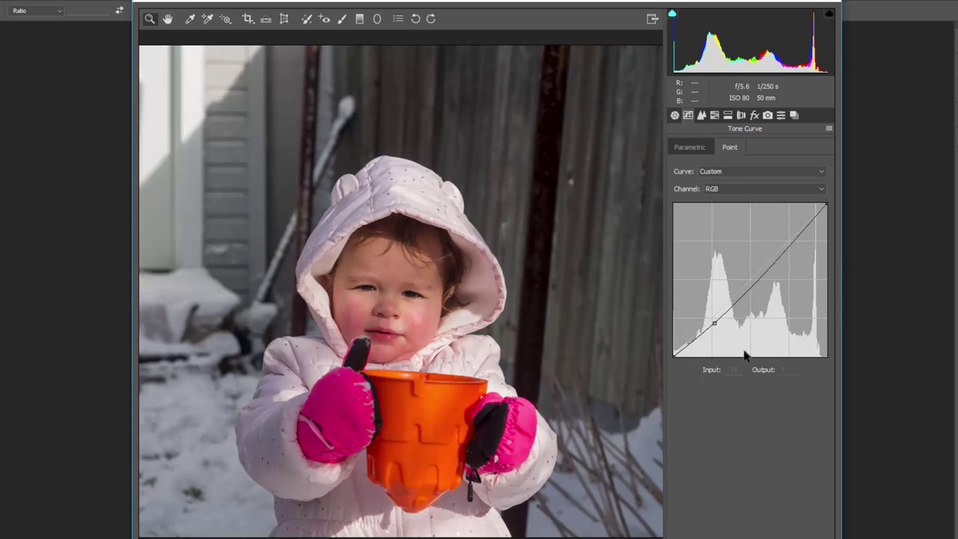
key(Delete)
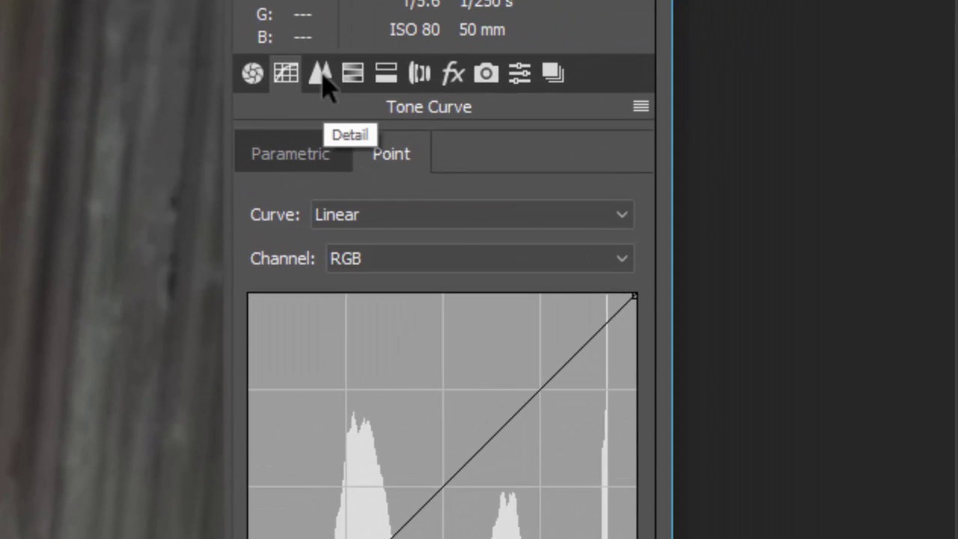
Compare different sharpening amounts in the Detail adjustments on the child's face and set the amount to 50.
click(374, 81)
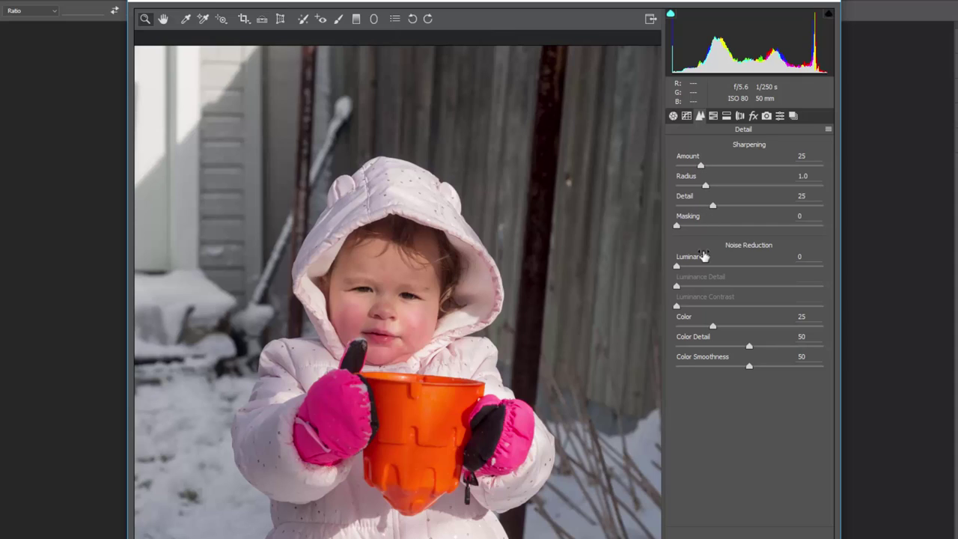
drag(701, 166, 727, 166)
mouse_move(417, 293)
mouse_down()
mouse_move(357, 297)
mouse_move(394, 282)
mouse_move(424, 292)
mouse_up()
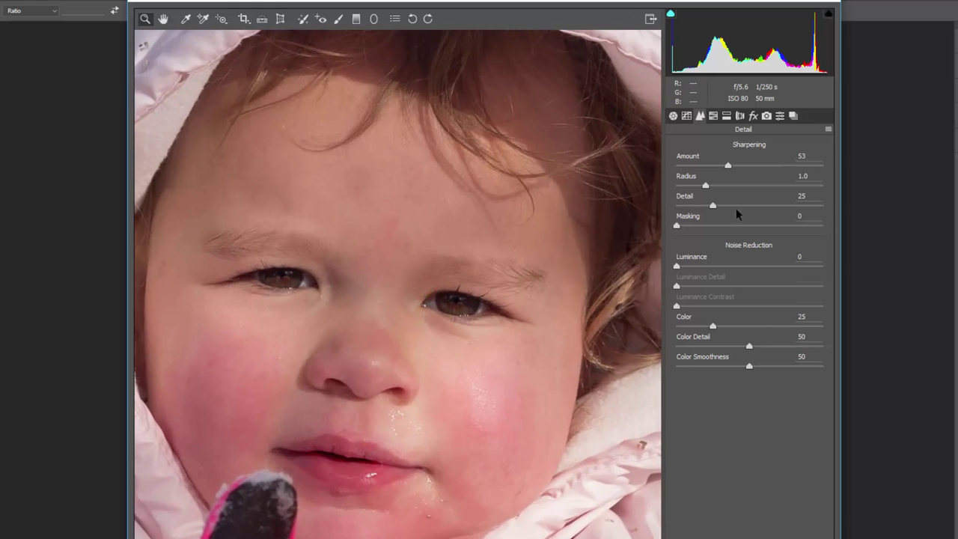
drag(729, 165, 703, 169)
drag(701, 165, 741, 173)
drag(824, 171, 727, 170)
text(25)
key(ctrl+z)
Preview the sharpening mask at several strengths across the whole photo and set the masking to 87.
key(alt)
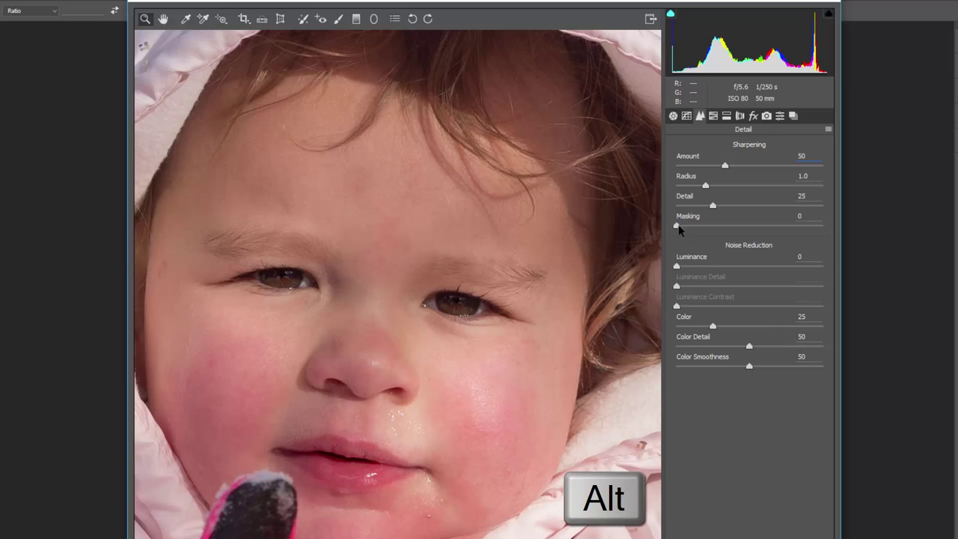
drag(679, 229, 731, 229)
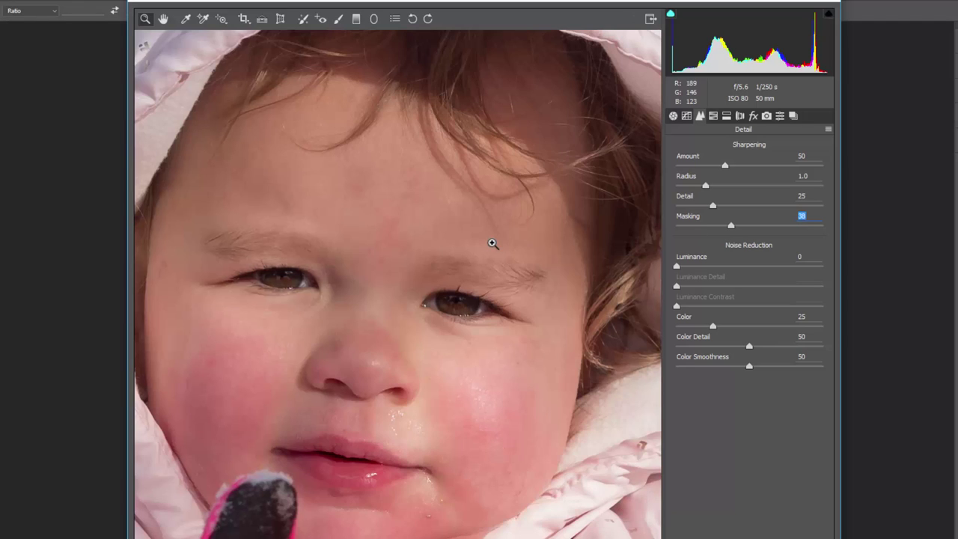
right_click(492, 243)
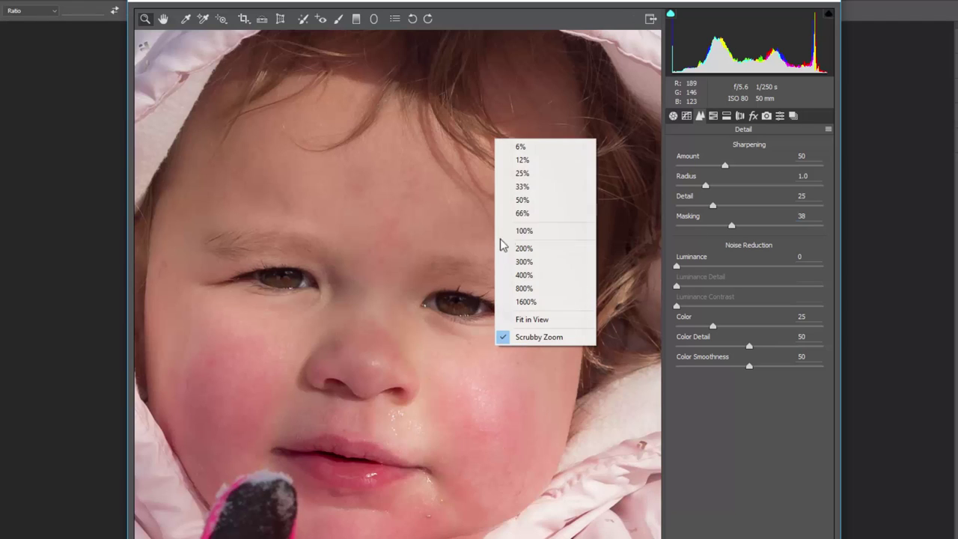
click(535, 179)
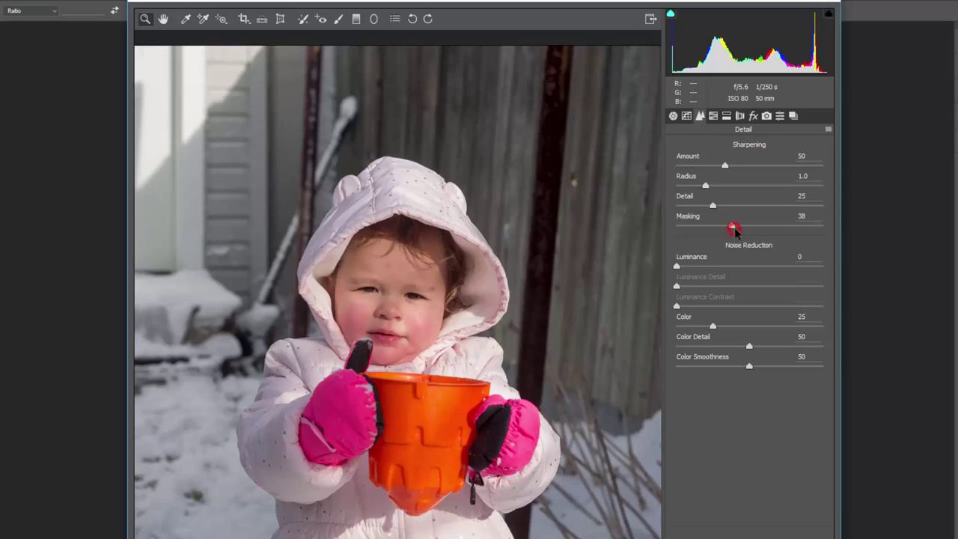
drag(732, 231, 809, 228)
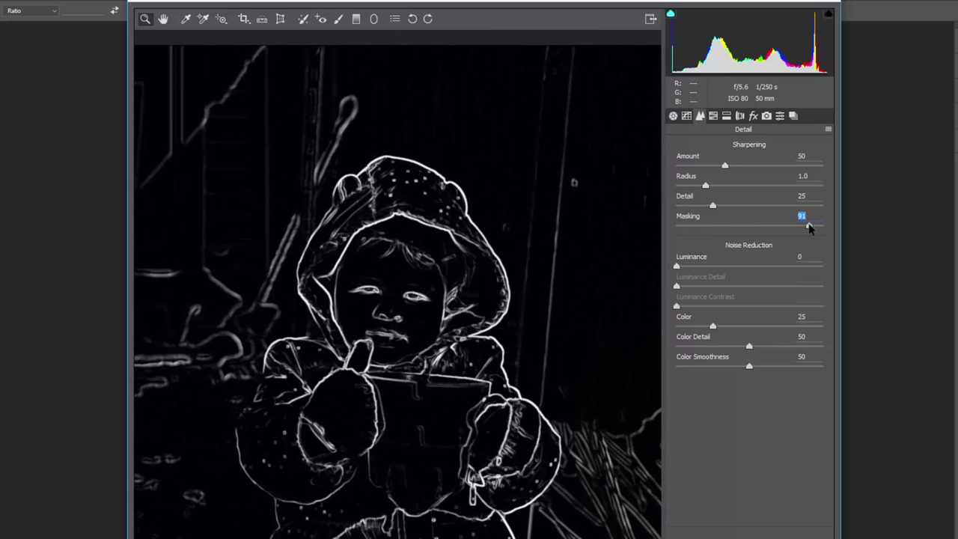
drag(809, 228, 761, 227)
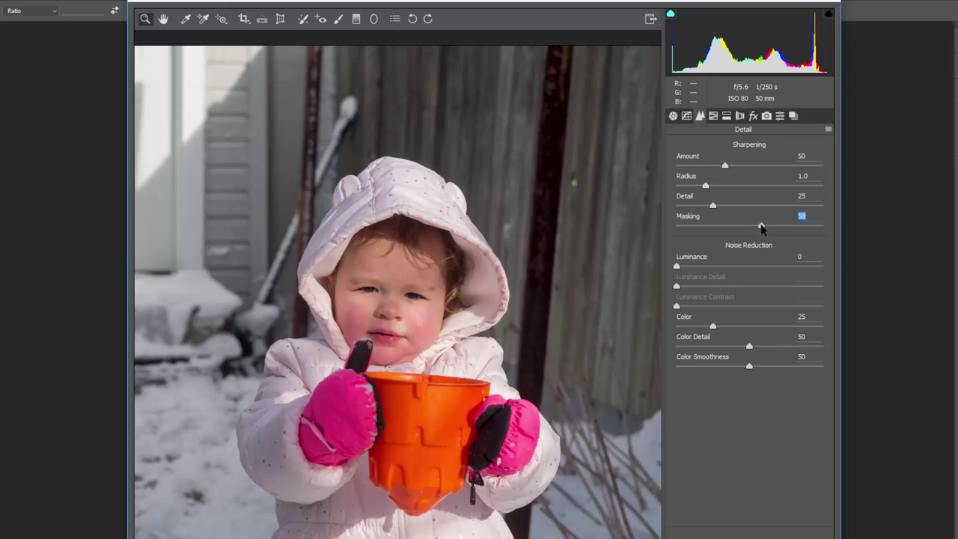
drag(761, 228, 802, 229)
Compare luminance noise reduction at 100 and 0 on the child's face, set it to 33, and fit the photo in view.
click(394, 291)
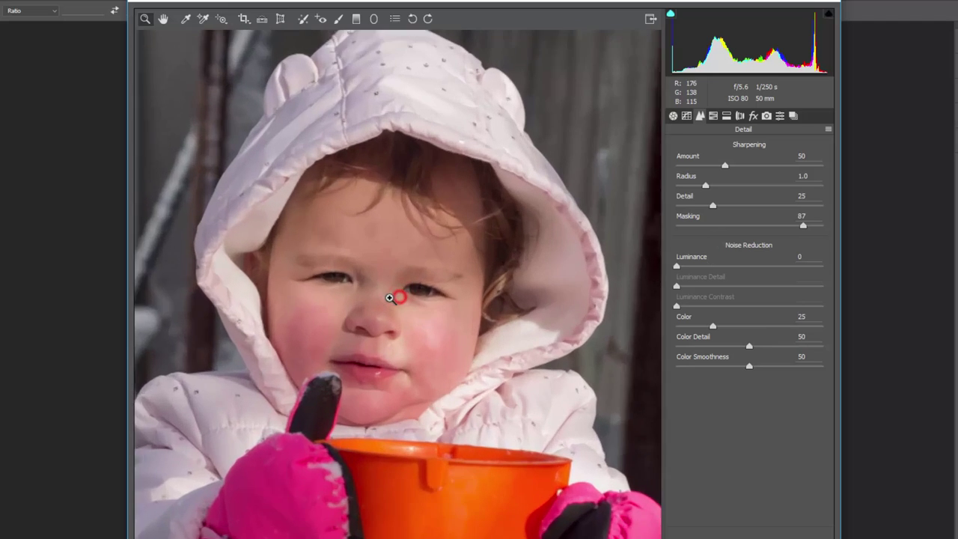
click(380, 288)
click(378, 285)
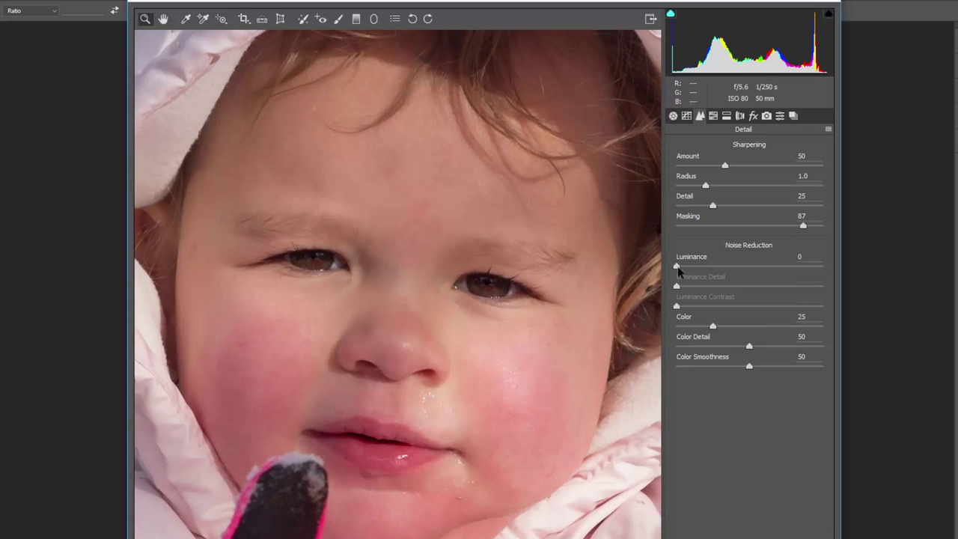
drag(677, 267, 904, 263)
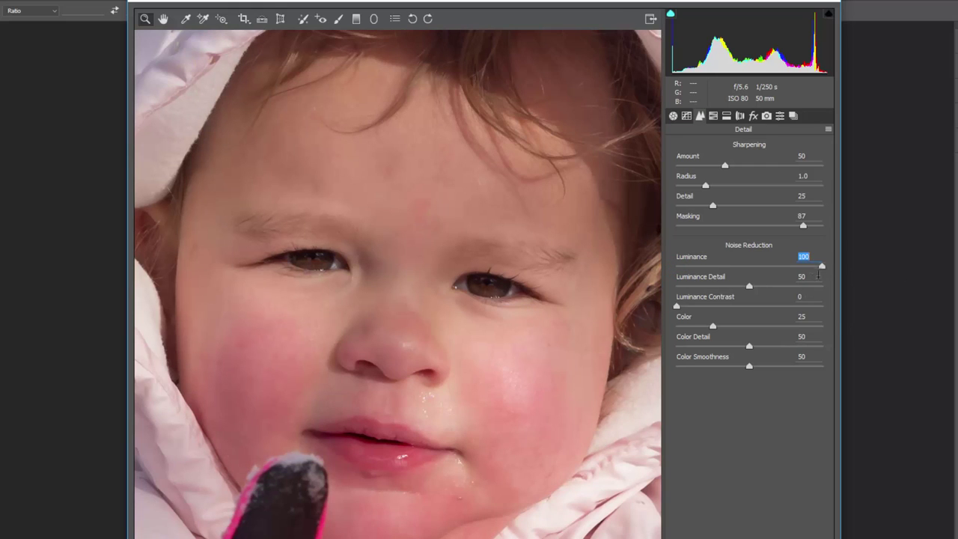
drag(822, 267, 670, 277)
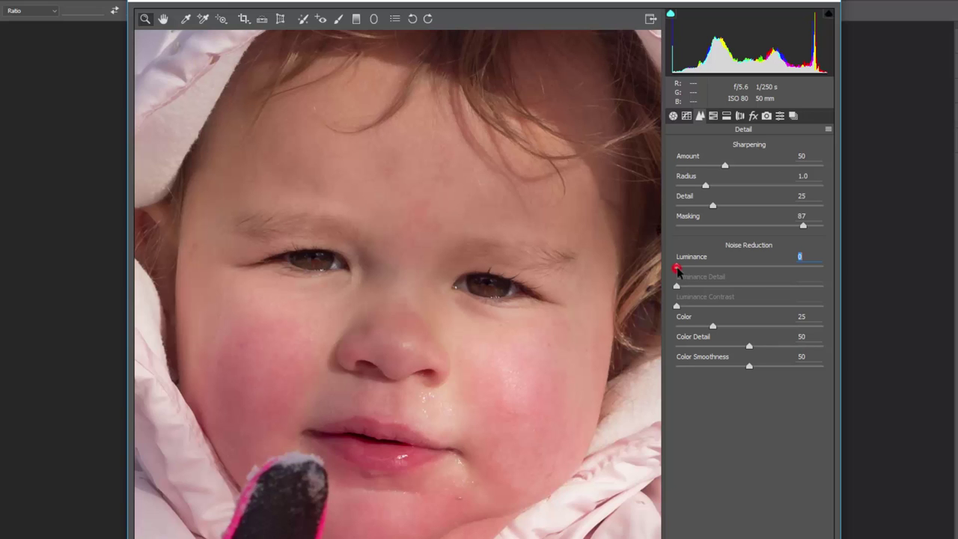
drag(676, 270, 722, 271)
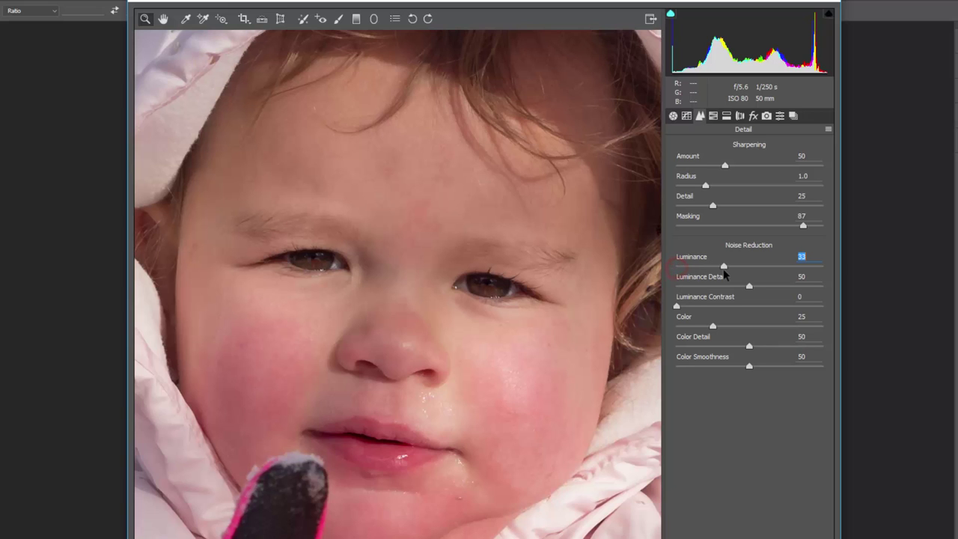
right_click(500, 348)
click(535, 278)
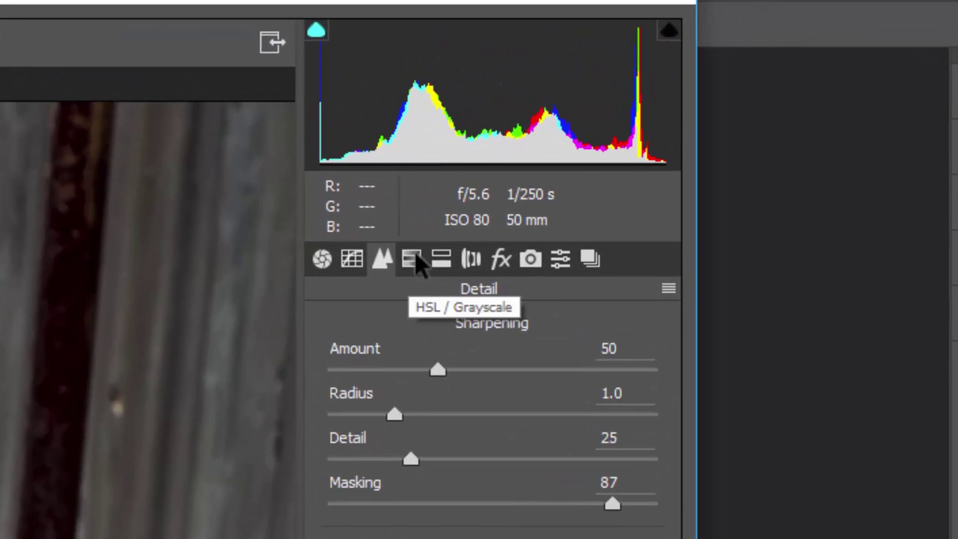
Open the HSL / Grayscale adjustments and preview the photo in grayscale, leaving the conversion turned off.
click(415, 254)
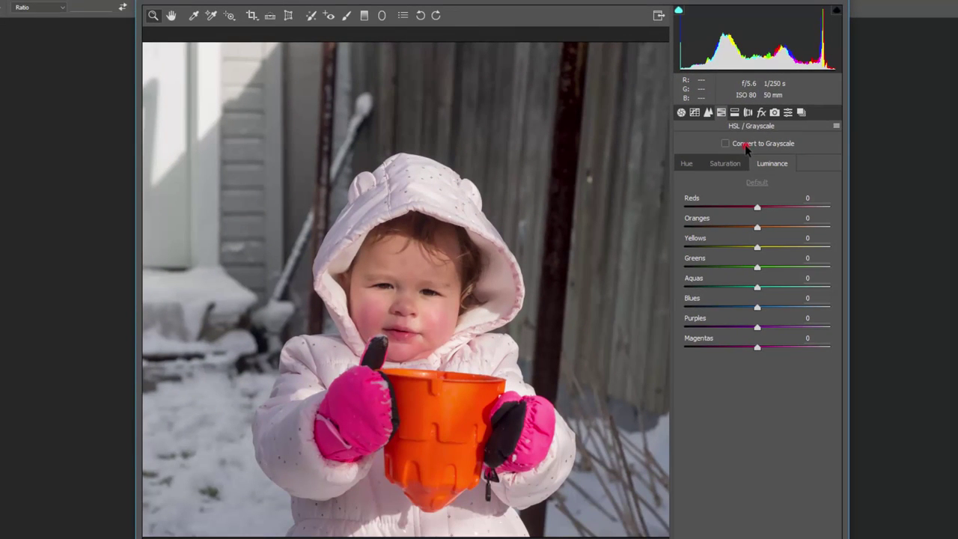
click(745, 144)
click(744, 145)
click(744, 144)
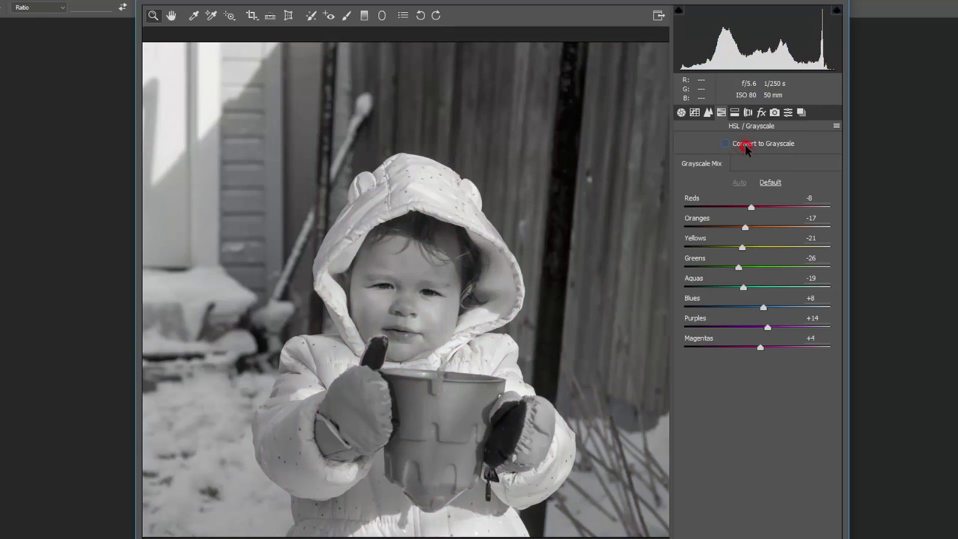
click(744, 145)
Look through the hue, saturation and luminance controls, then try shifting the reds' and oranges' hue and reset both to 0.
click(691, 164)
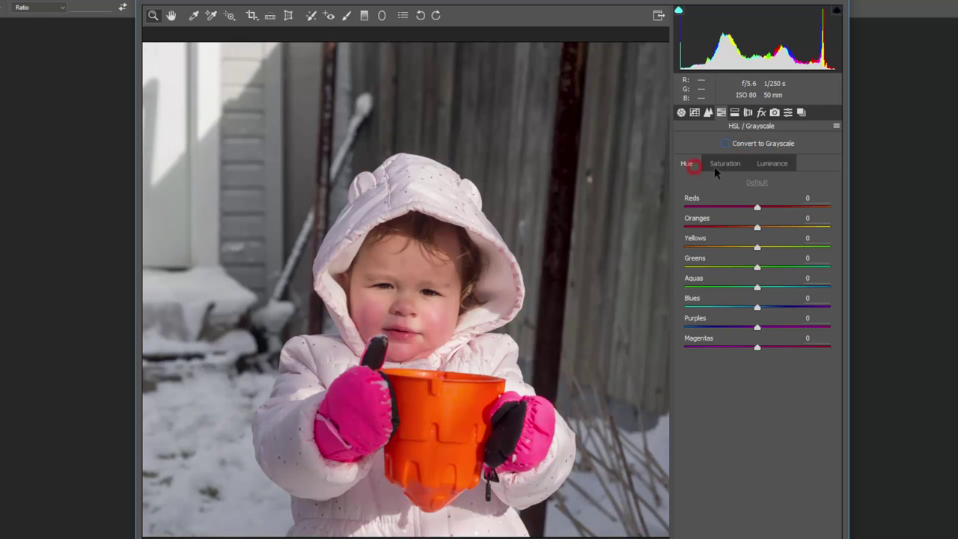
click(723, 163)
click(777, 164)
click(688, 163)
mouse_move(757, 207)
mouse_down()
mouse_move(722, 208)
mouse_move(768, 210)
mouse_up()
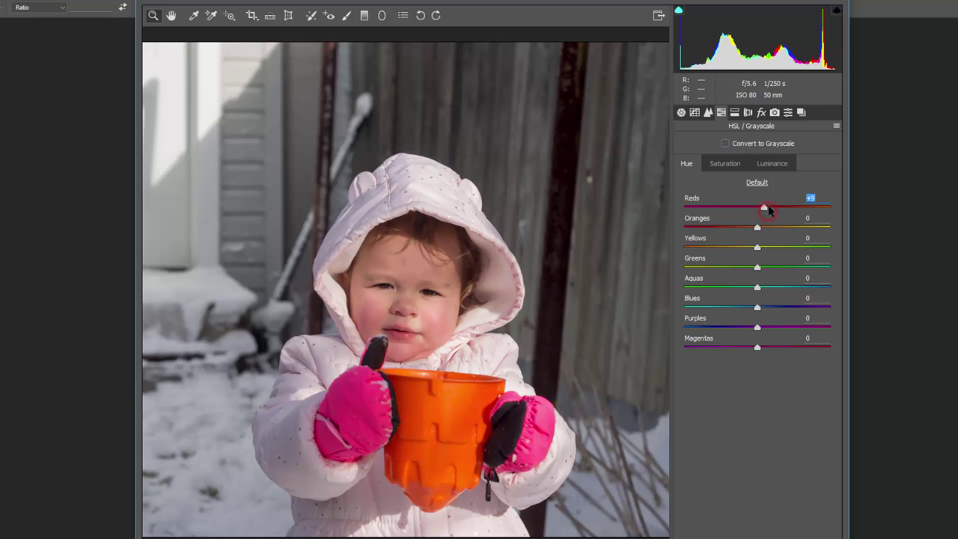
double_click(762, 208)
drag(757, 208, 736, 227)
double_click(736, 227)
double_click(758, 208)
Try the reds' saturation at -100 to see its effect on the photo and reset it to 0.
click(720, 160)
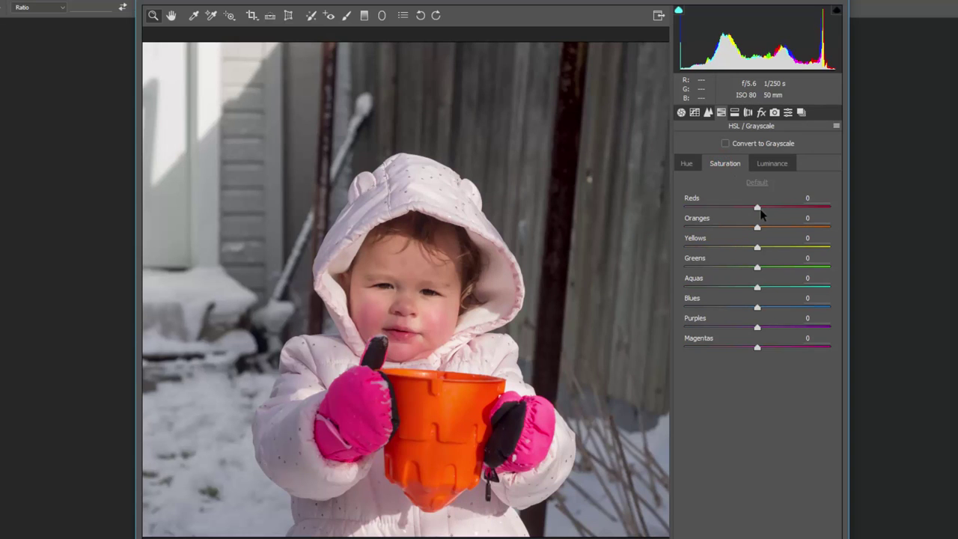
drag(757, 208, 683, 211)
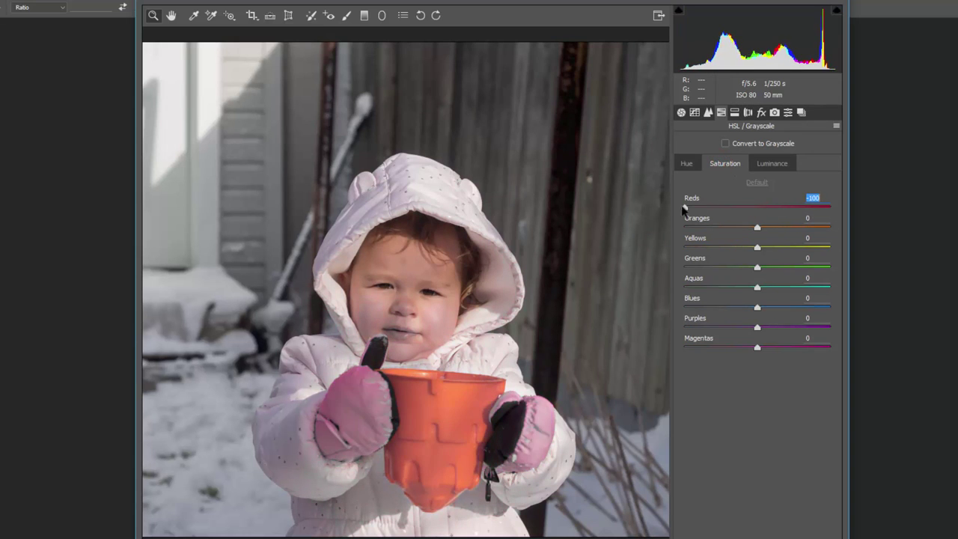
click(748, 207)
double_click(755, 207)
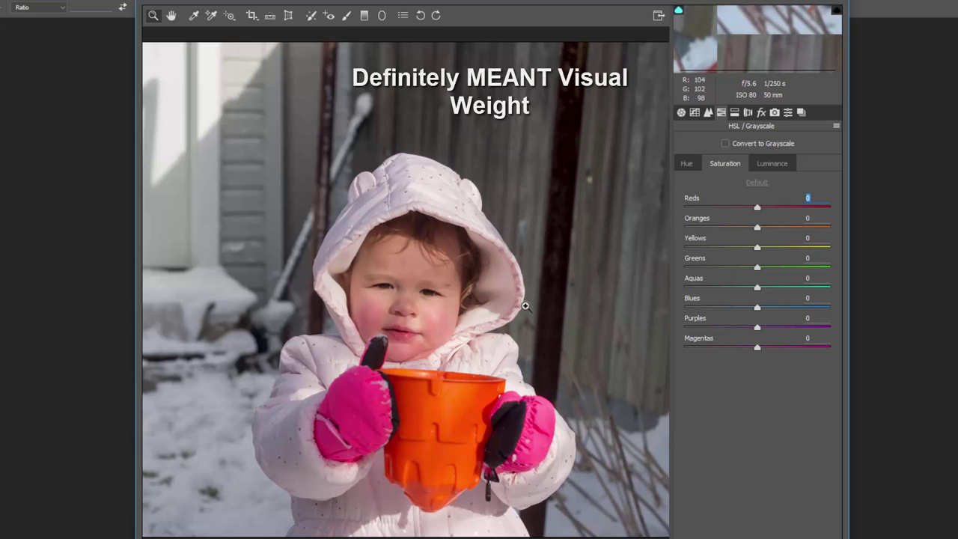
Try raising the reds' luminance to +38 and lower it again.
click(782, 167)
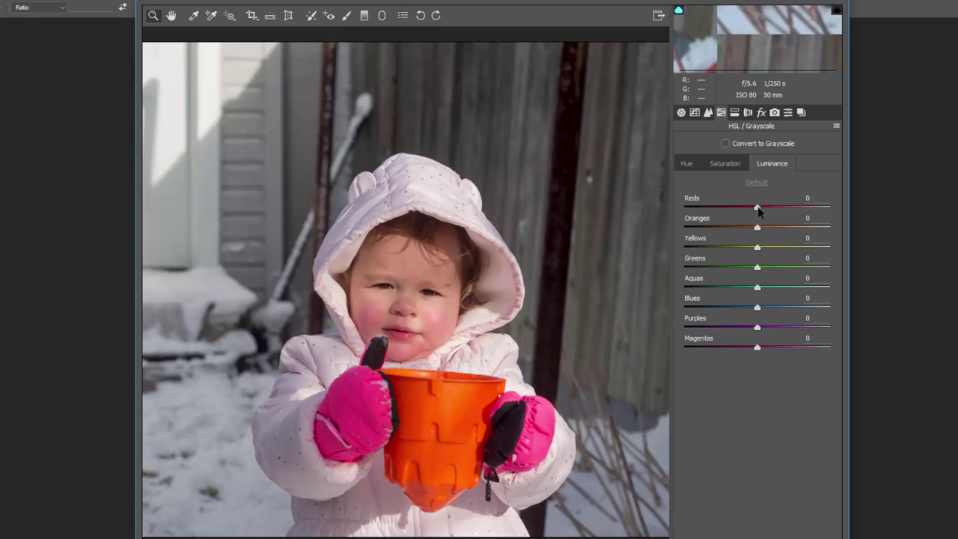
drag(758, 212, 786, 219)
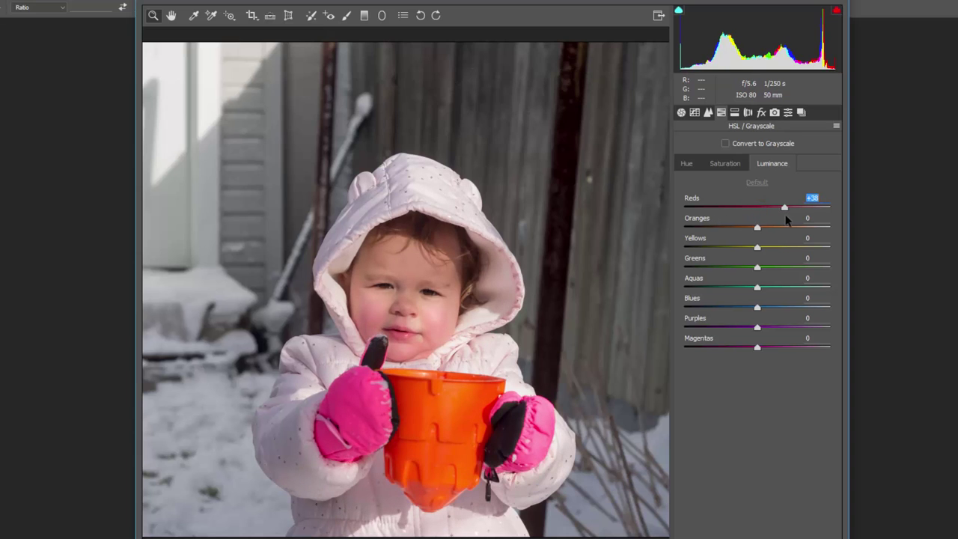
drag(783, 214, 771, 213)
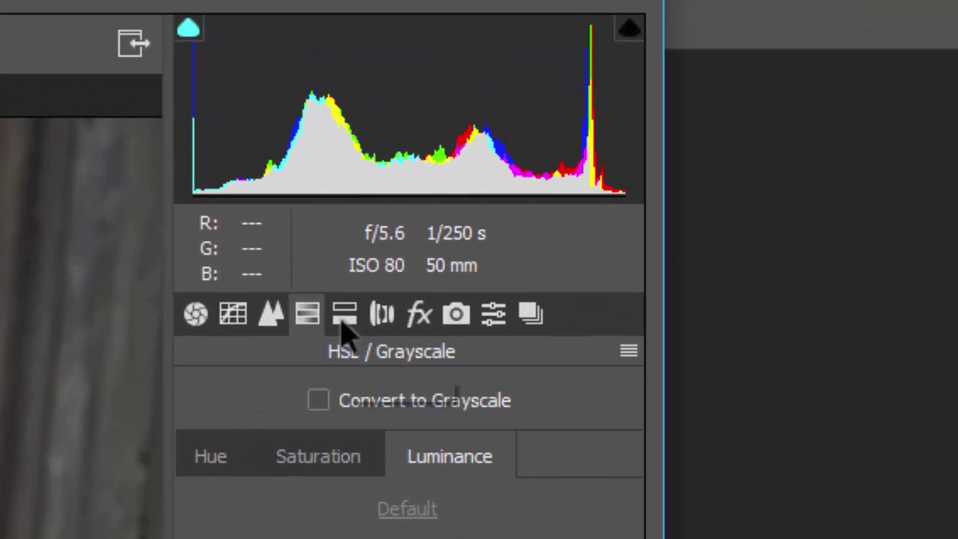
Open the Split Toning adjustments to view the highlight, balance and shadow controls.
click(344, 315)
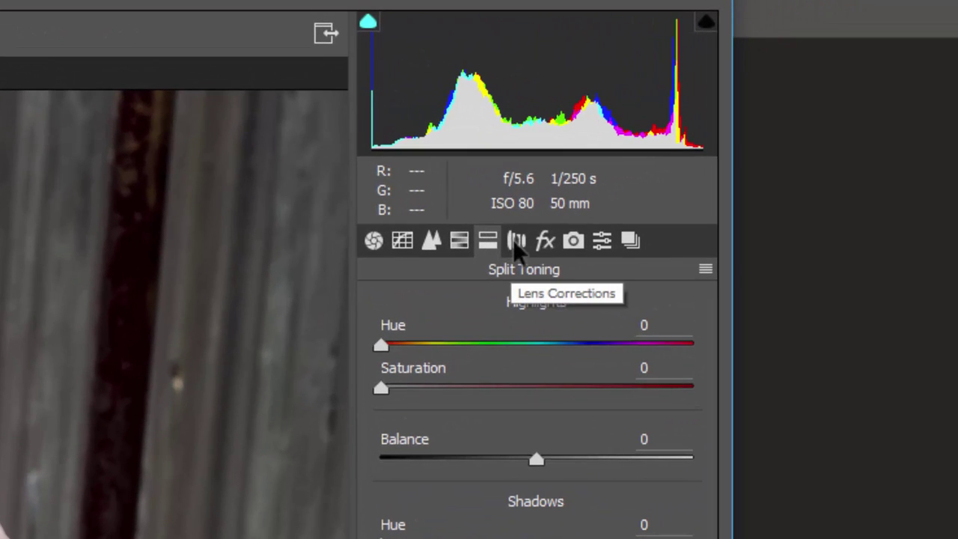
Try lens corrections with chromatic aberration removal and profile corrections enabled, using the Canon make and the Canon FD 50mm F1.4 model.
click(512, 240)
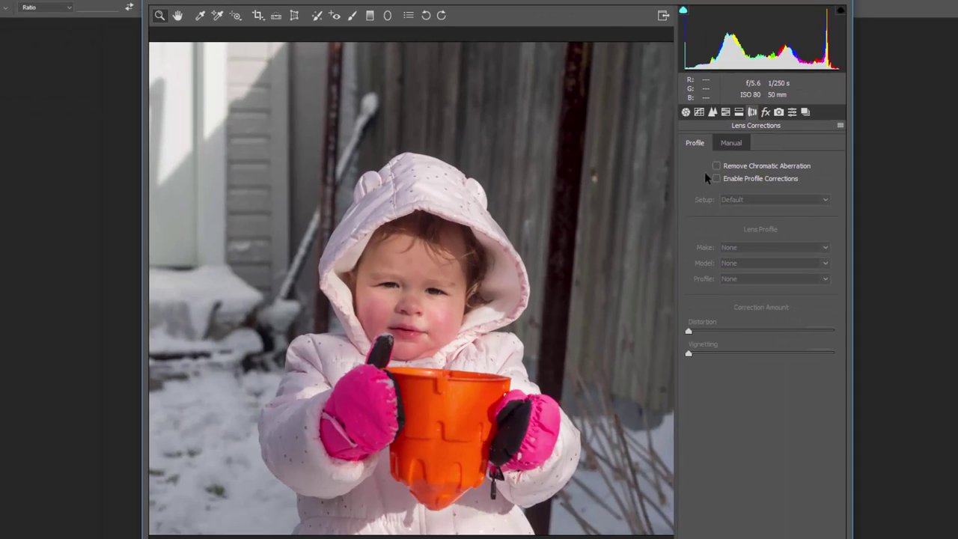
click(716, 166)
click(715, 178)
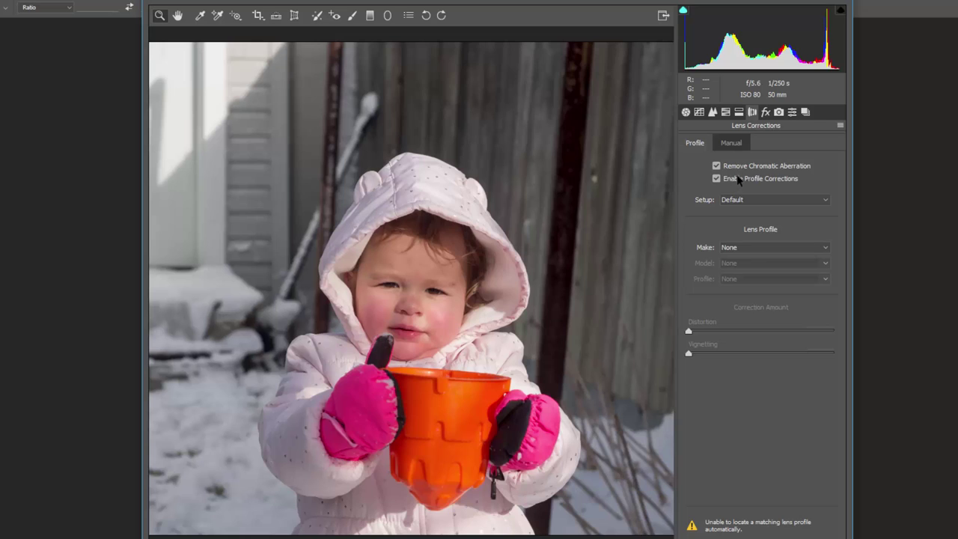
click(743, 248)
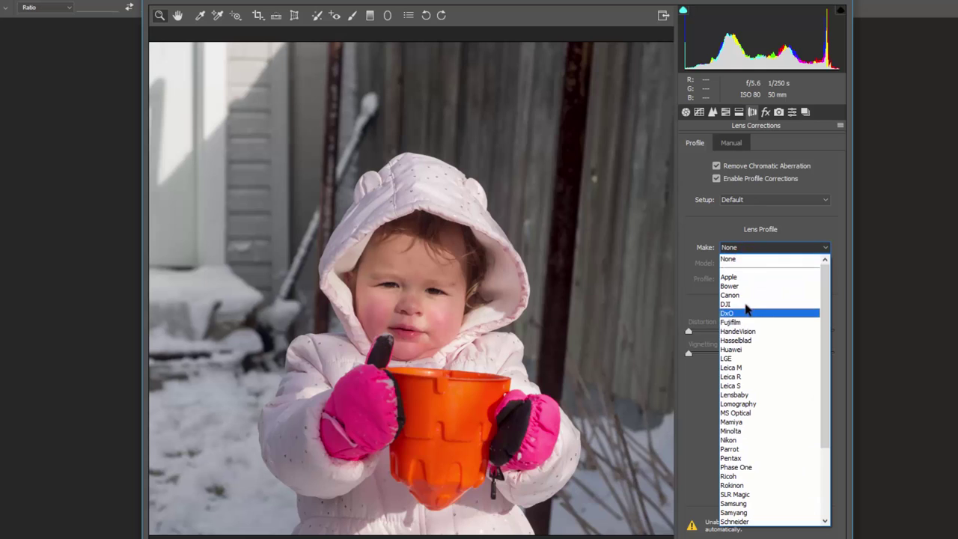
click(748, 295)
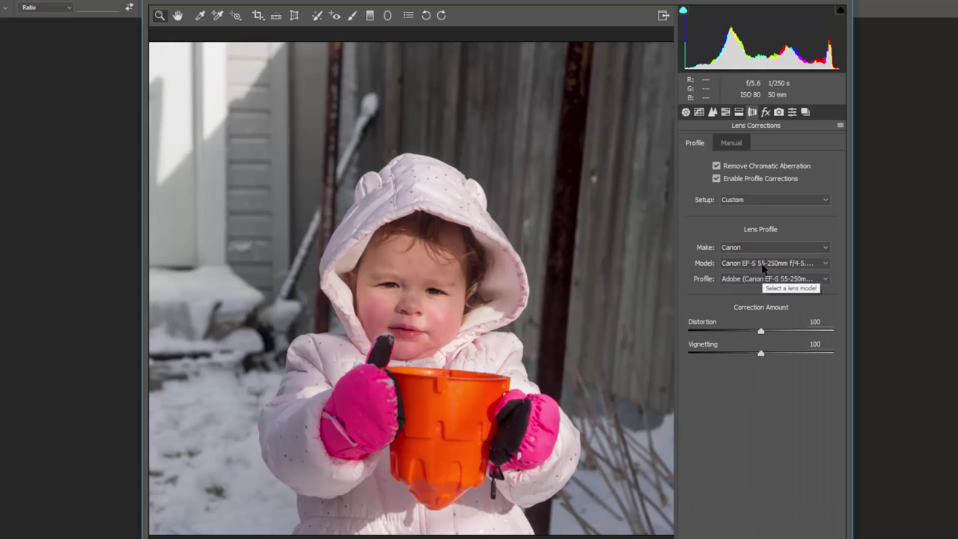
click(760, 263)
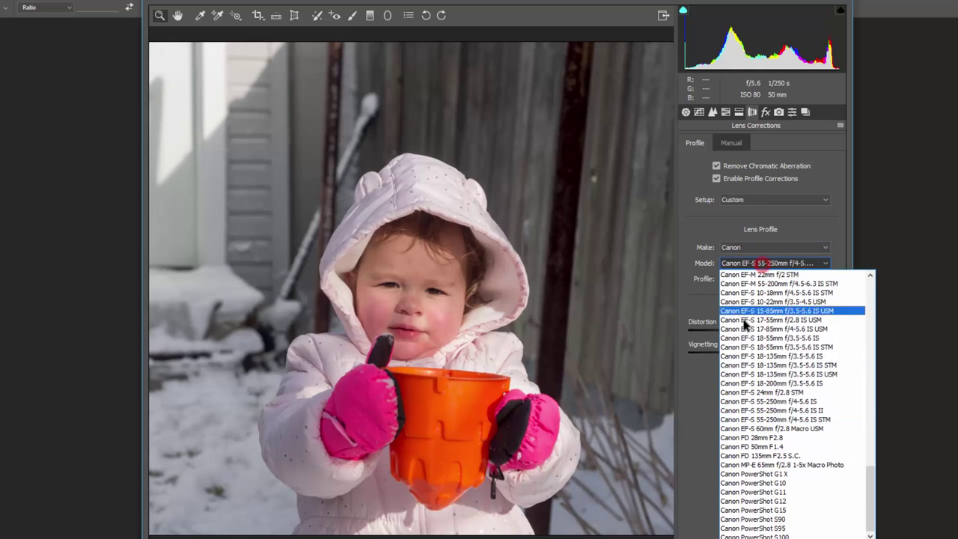
click(764, 448)
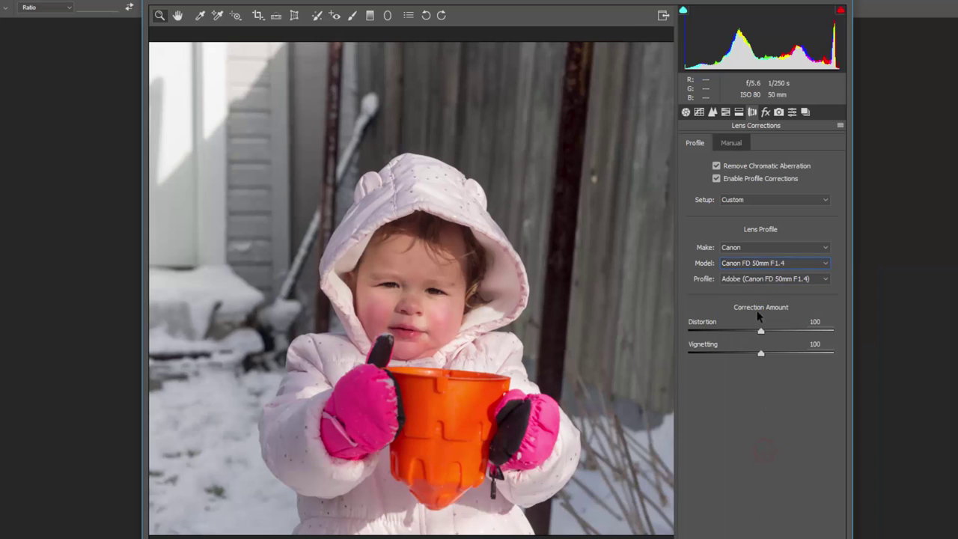
Compare the photo with and without the lens corrections by repeatedly toggling the preview.
click(761, 284)
click(756, 286)
key(p)
key(p)
key(p)
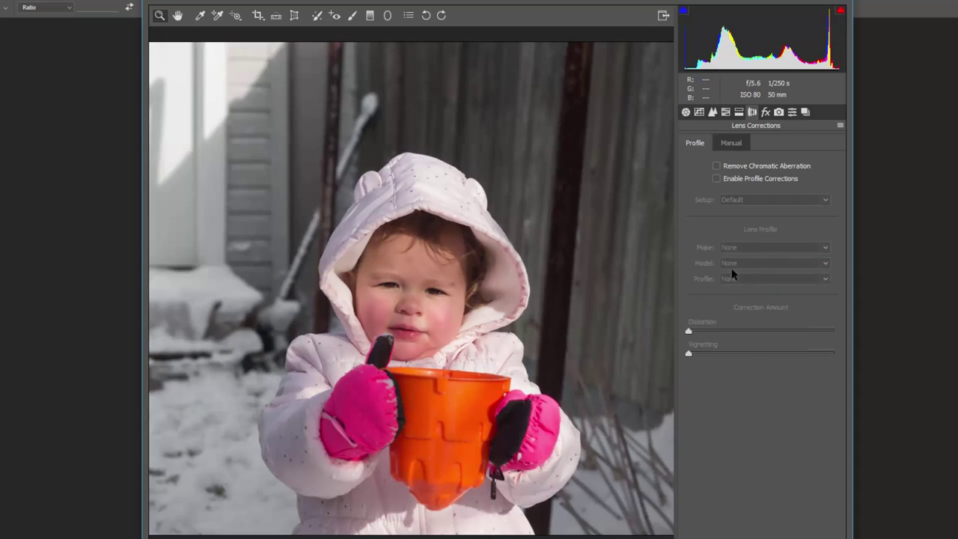
key(p)
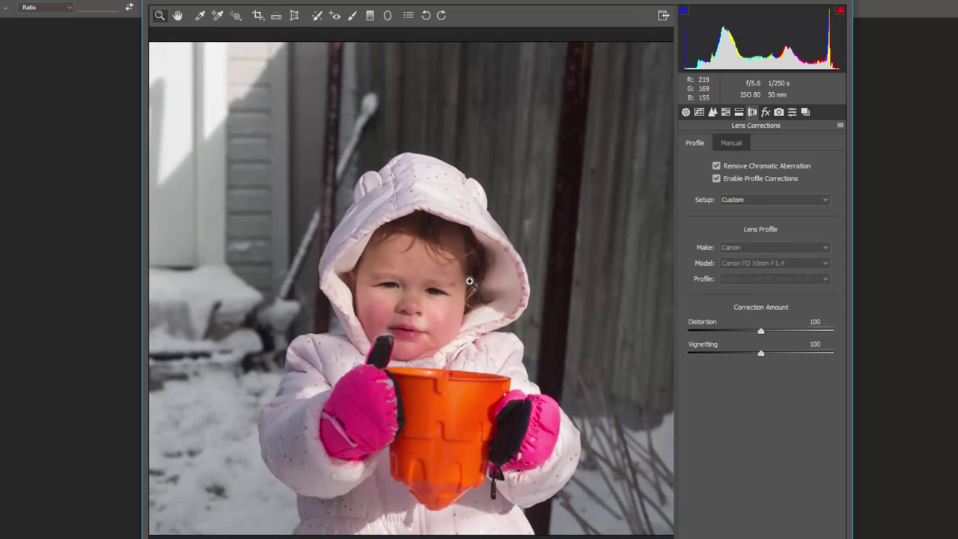
key(p)
key(p)
key(p)
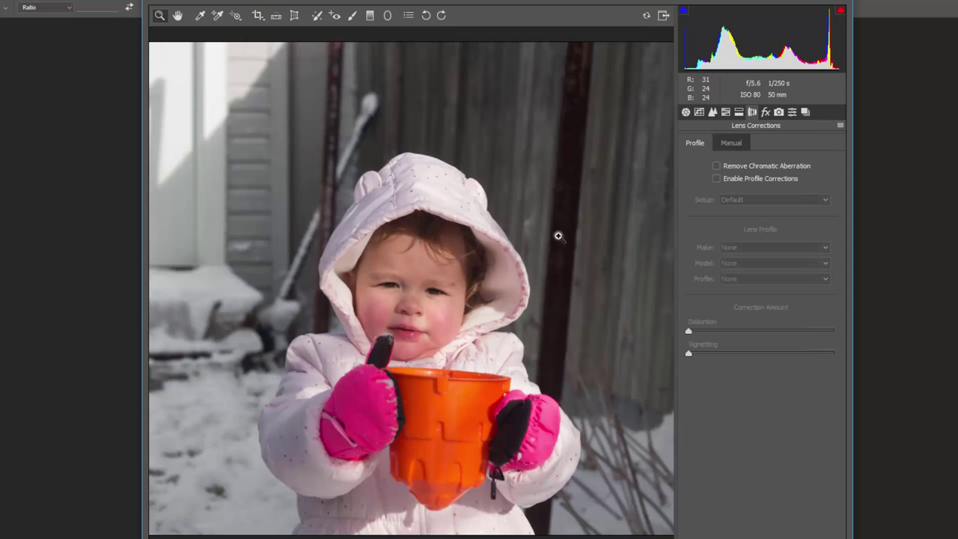
key(p)
key(p)
Try a manual lens distortion amount of +28 and reset it to 0.
click(732, 142)
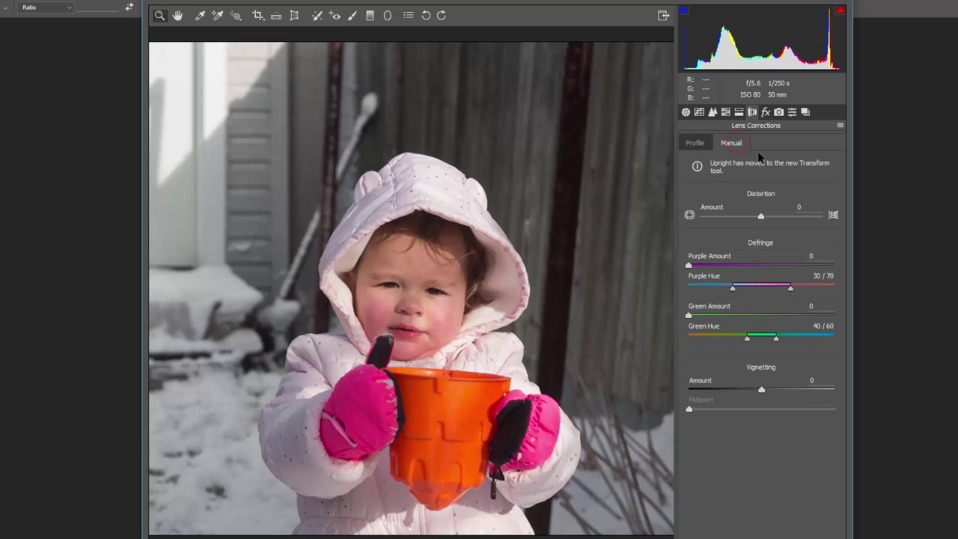
click(751, 217)
drag(749, 220, 776, 217)
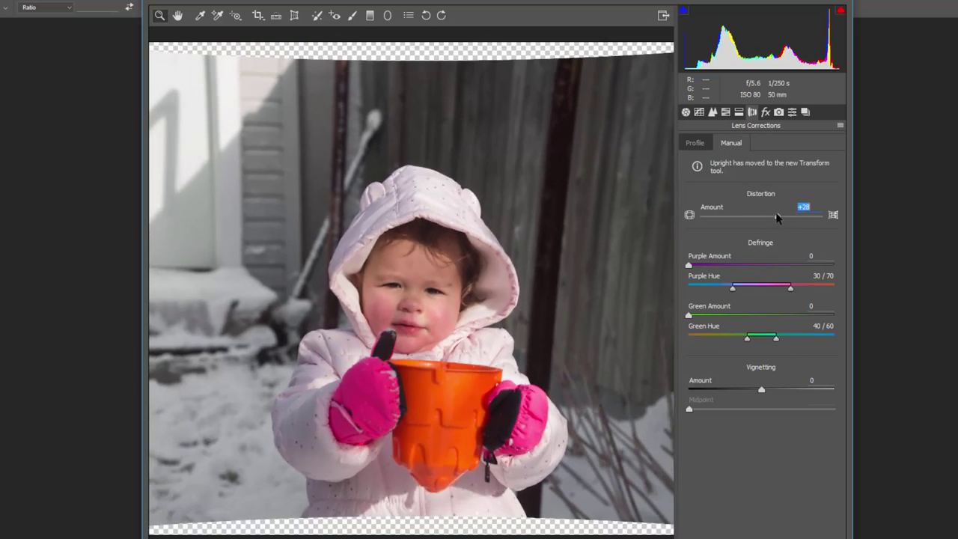
double_click(776, 216)
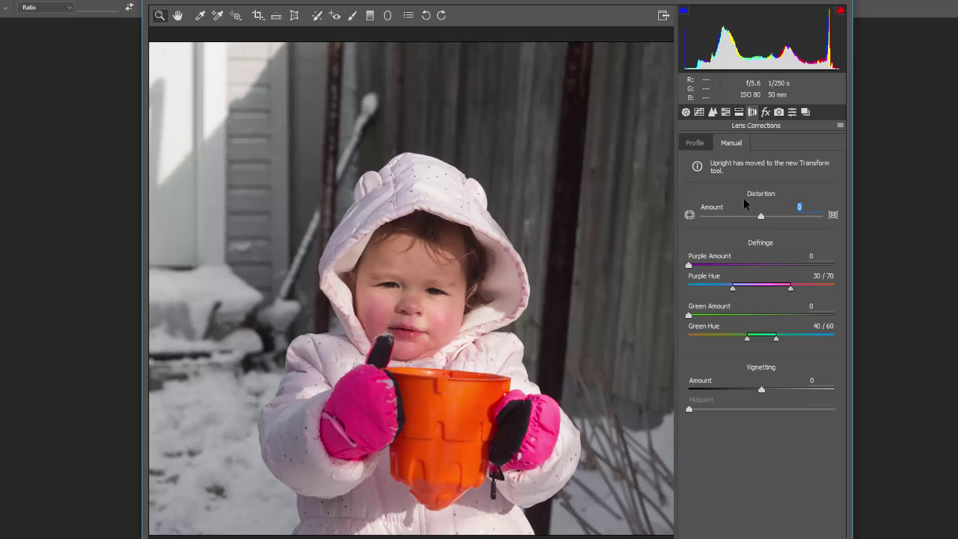
Review the lens profile options and the manual lens vignetting control.
click(692, 143)
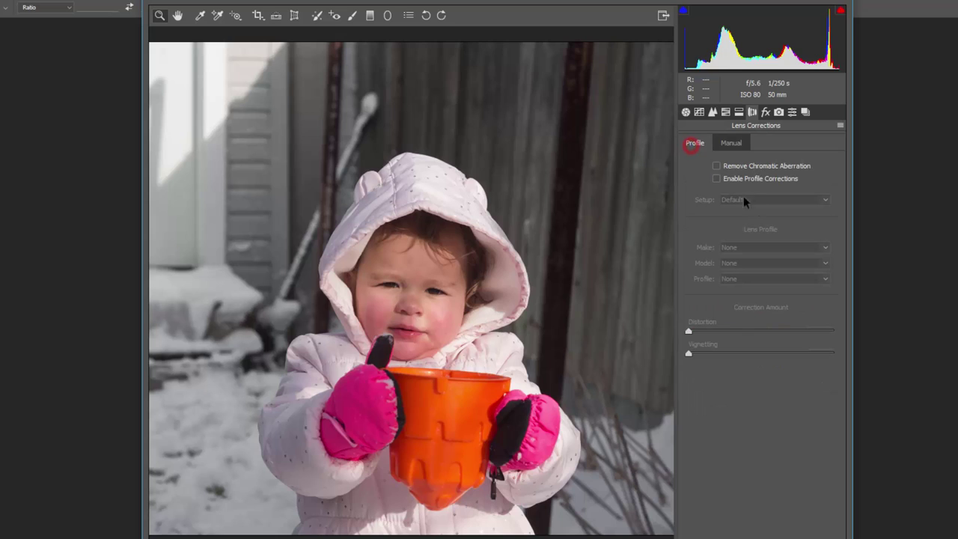
click(728, 143)
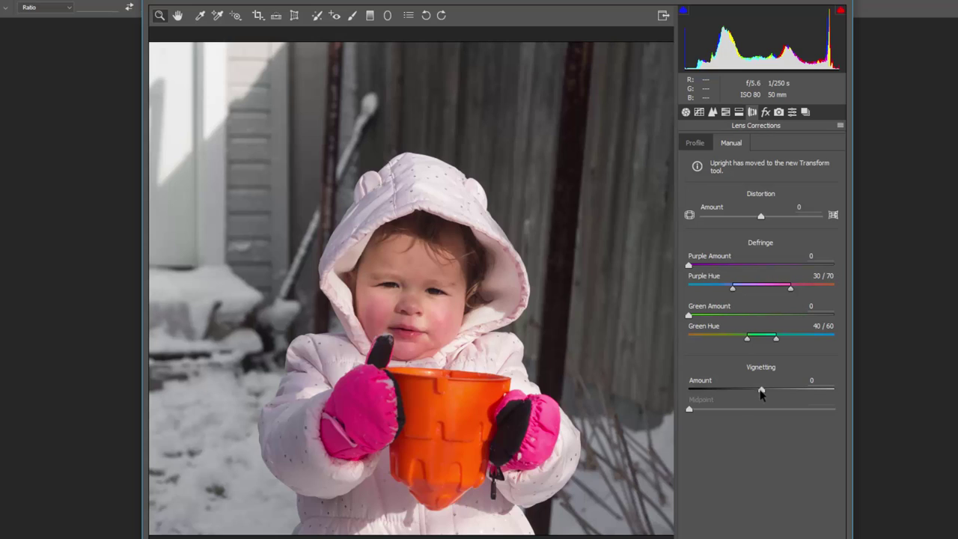
mouse_move(760, 389)
mouse_down()
mouse_move(692, 395)
mouse_move(671, 384)
mouse_move(844, 386)
mouse_move(678, 388)
mouse_move(835, 392)
mouse_move(757, 389)
mouse_up()
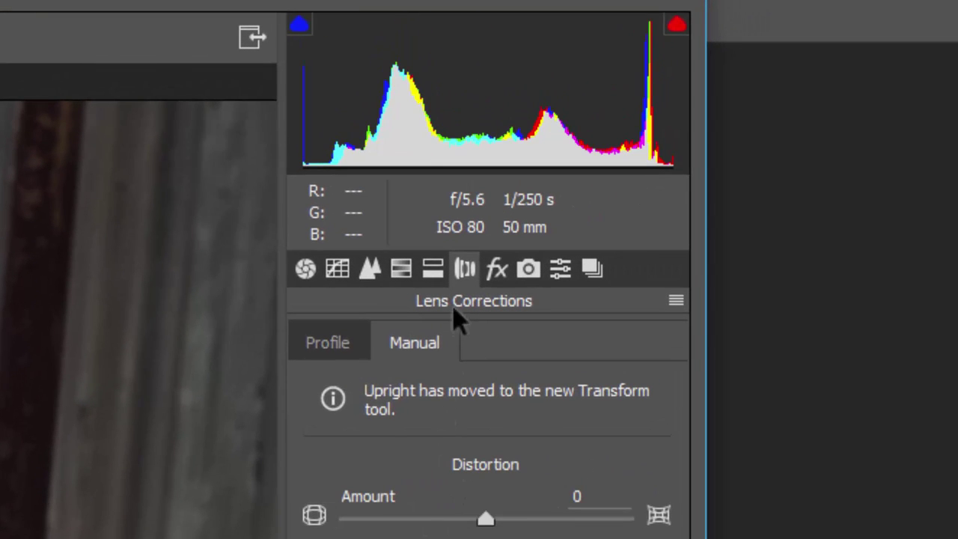
Try the Dehaze effect at +8 on the photo and reset its amount to 0.
click(496, 269)
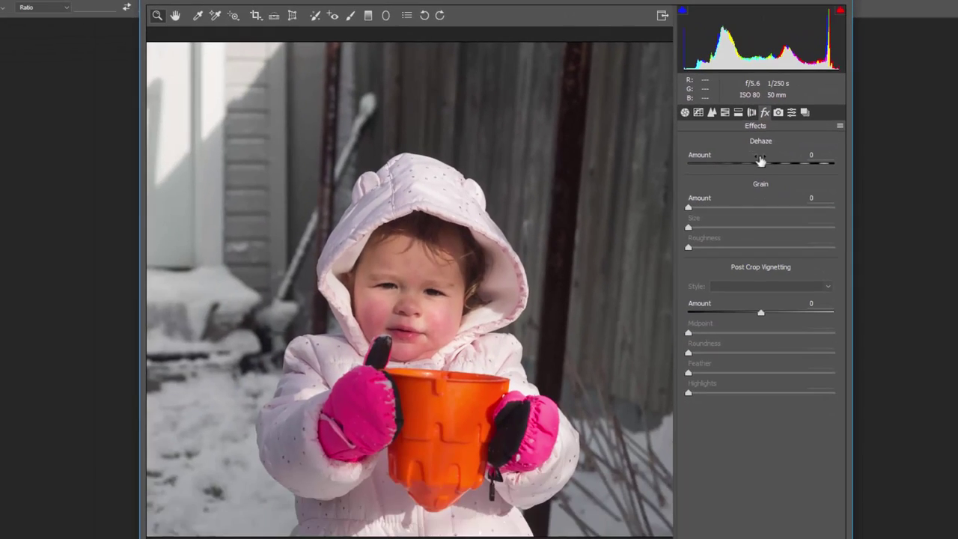
drag(759, 161, 782, 184)
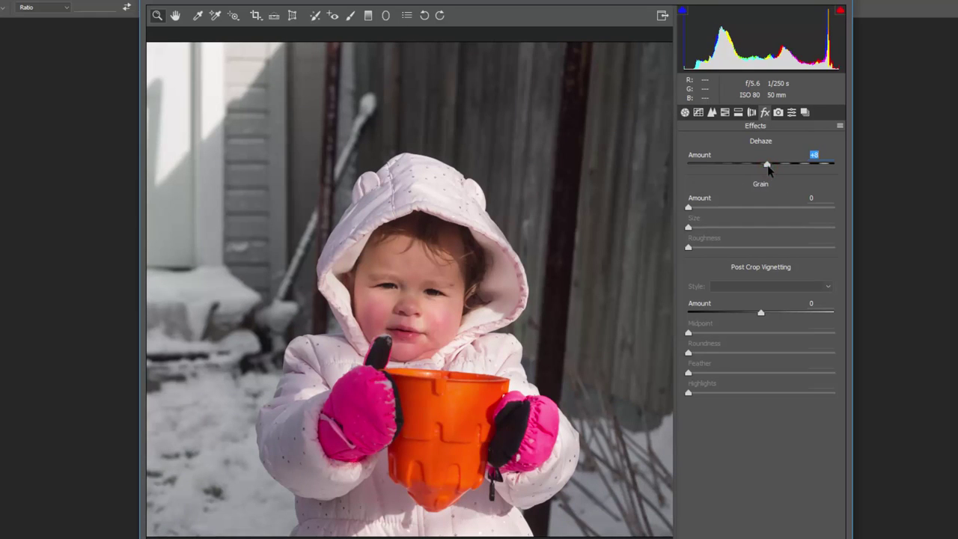
double_click(767, 164)
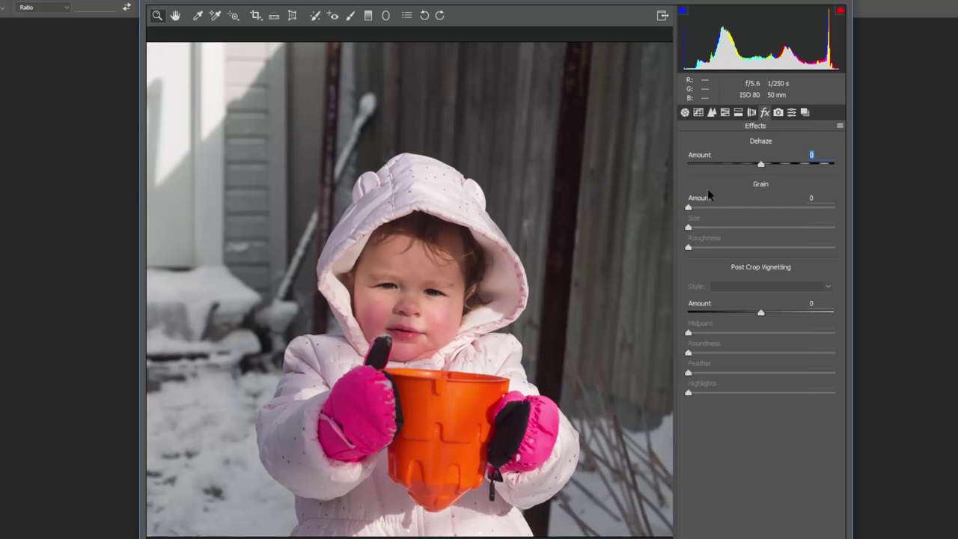
Try a grain amount of 92 on the photo and bring it back to 0.
drag(689, 208, 821, 217)
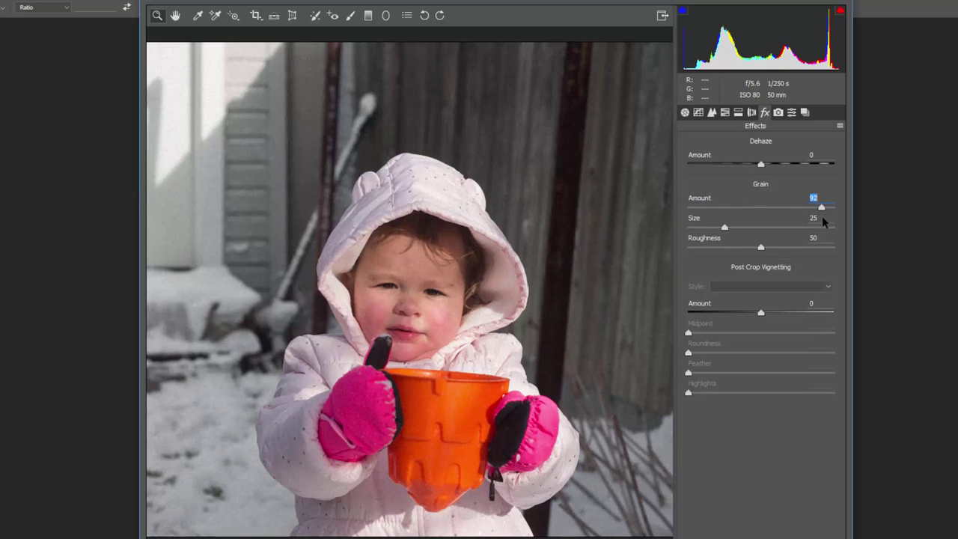
click(687, 208)
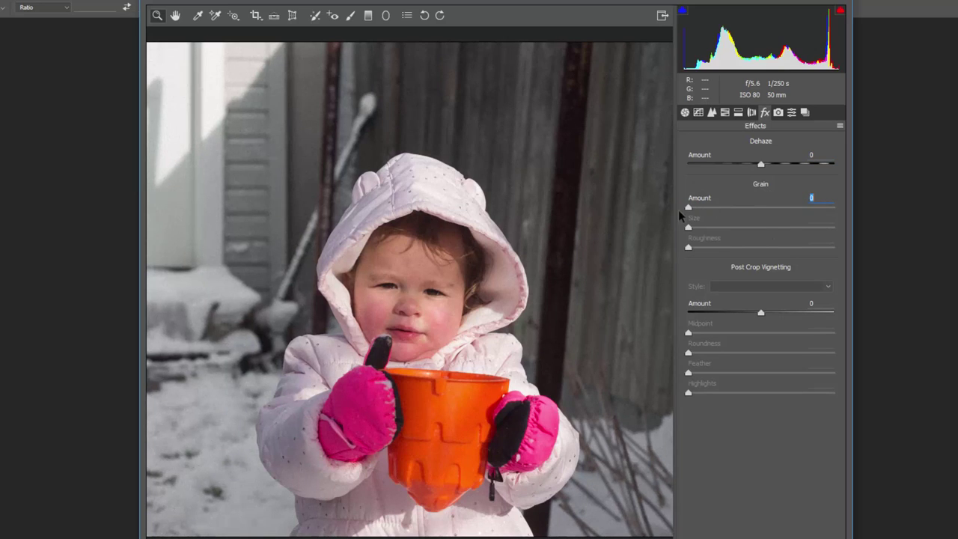
mouse_move(687, 207)
mouse_down()
mouse_move(802, 221)
mouse_move(689, 216)
mouse_up()
Try post-crop vignetting at -100 and at a positive amount, and reset the amount to 0.
drag(746, 312, 677, 303)
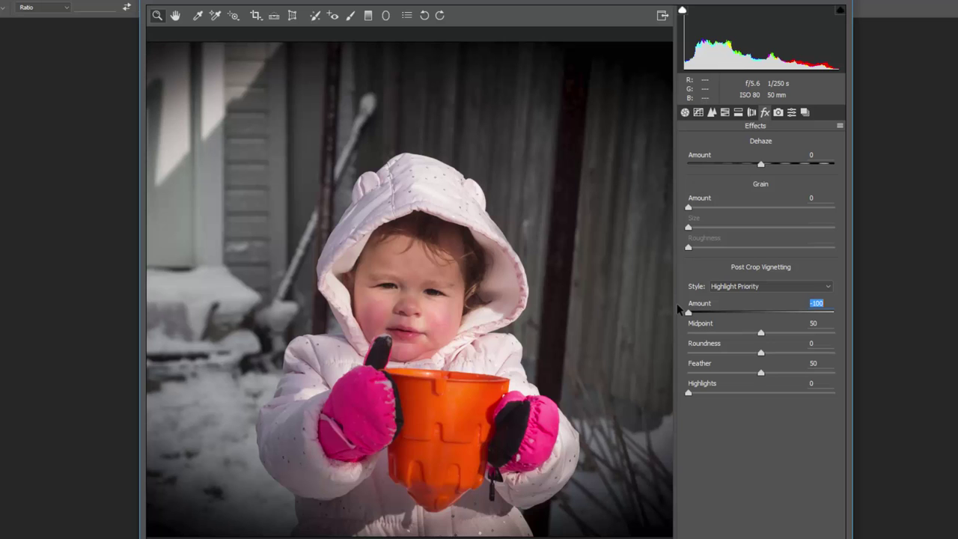
drag(689, 311, 782, 312)
double_click(783, 313)
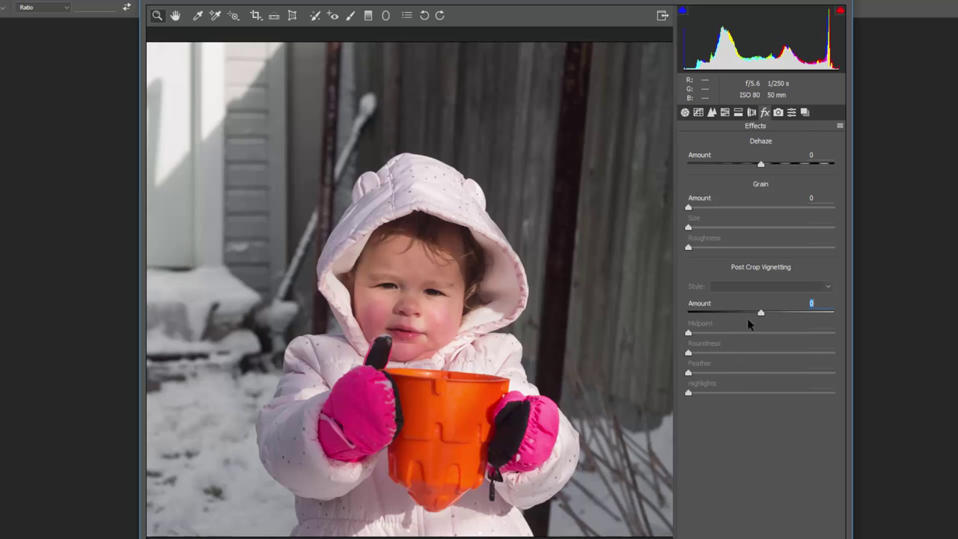
Try a -41 post-crop vignette with highlights at 22 and roundness at -1, and reset the vignette amount to 0.
drag(759, 312, 731, 313)
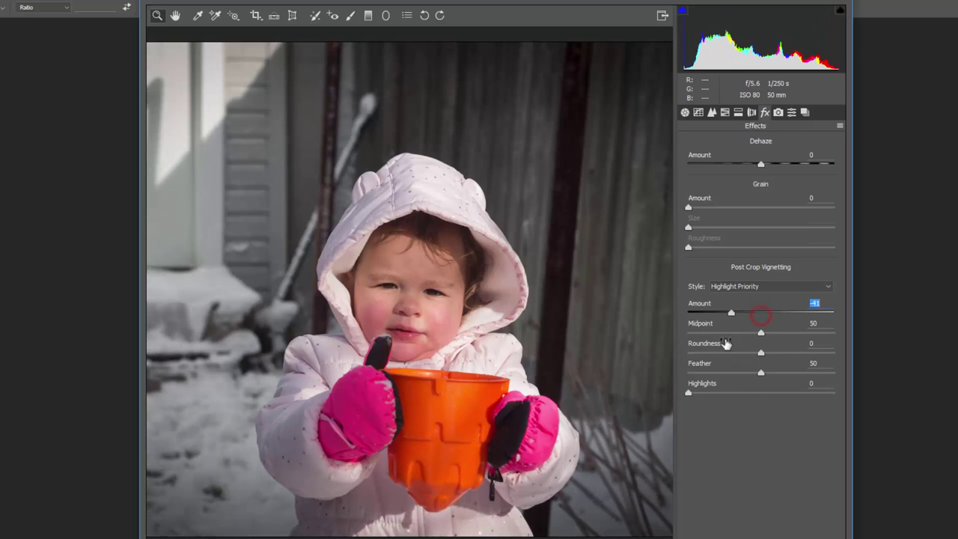
drag(760, 372, 720, 392)
double_click(711, 374)
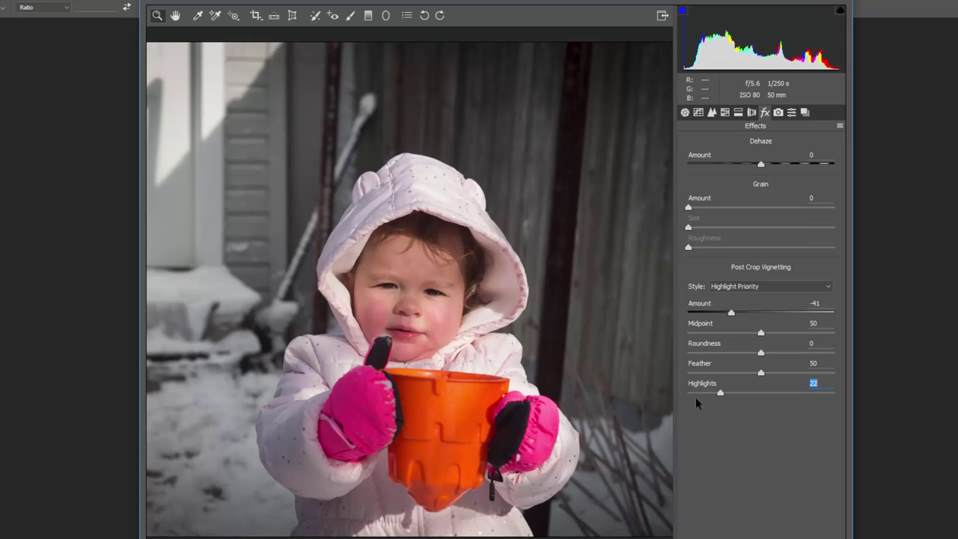
double_click(718, 393)
mouse_move(760, 352)
mouse_down()
mouse_move(808, 361)
mouse_move(733, 364)
mouse_move(833, 363)
mouse_move(764, 361)
mouse_up()
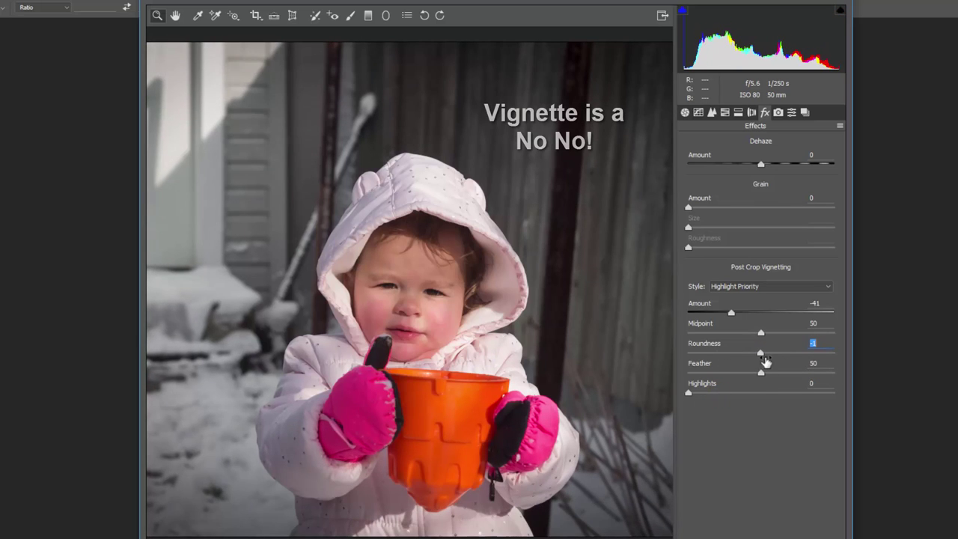
click(731, 313)
double_click(730, 313)
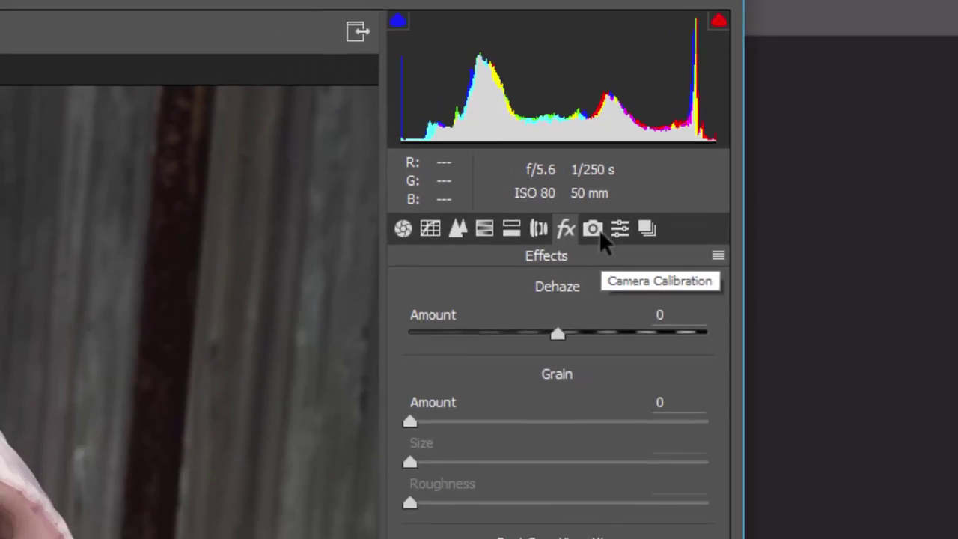
Look through the Camera Calibration, Presets and Snapshots settings in turn.
click(544, 268)
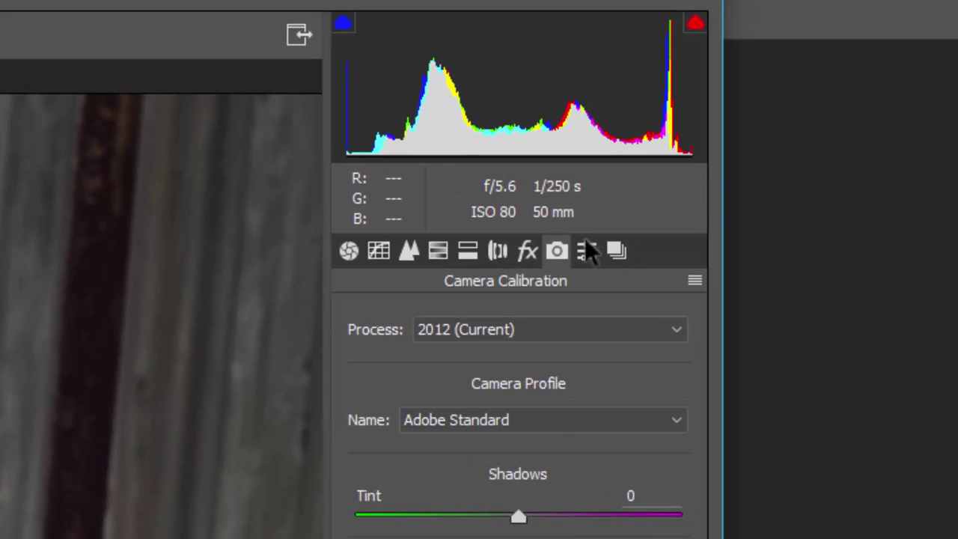
click(728, 155)
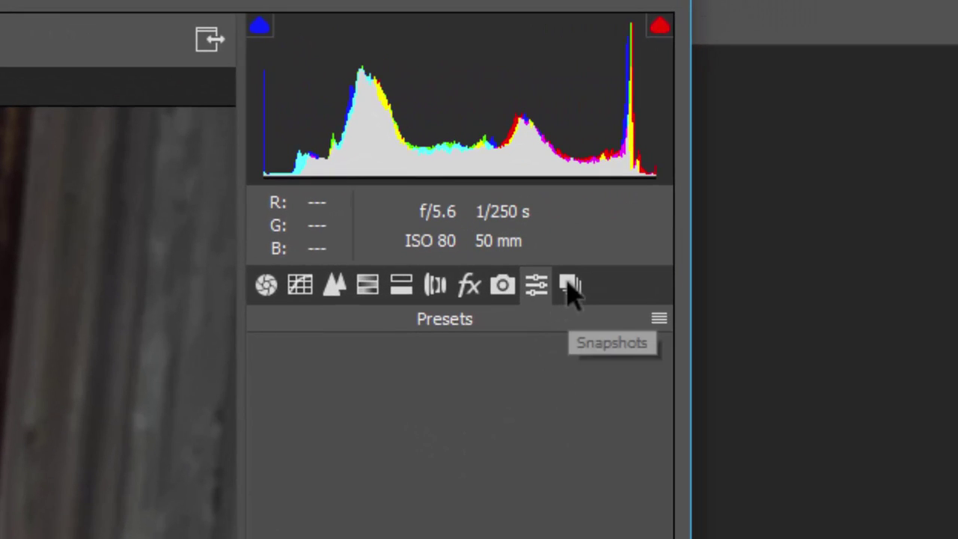
click(569, 286)
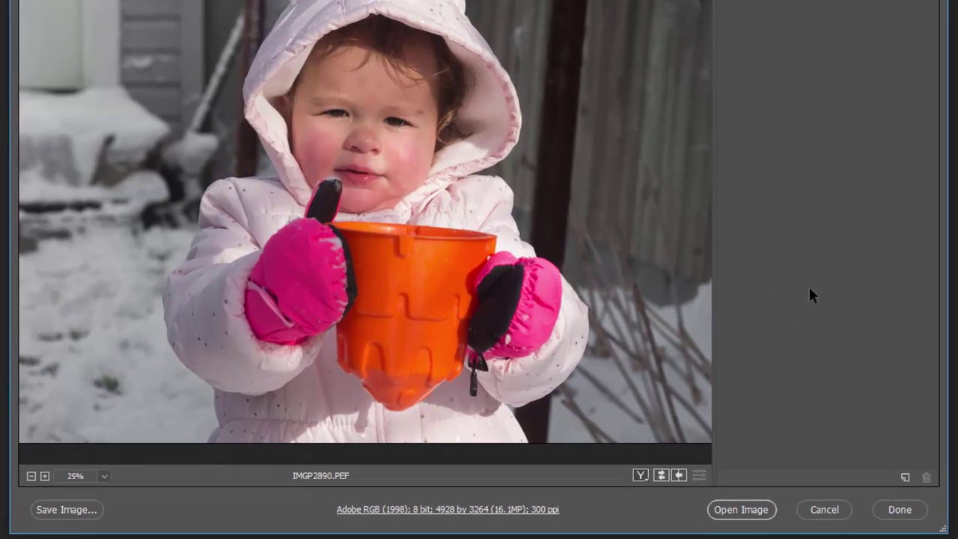
Open the adjusted snow photo from Camera Raw as a document in Photoshop.
key(alt)
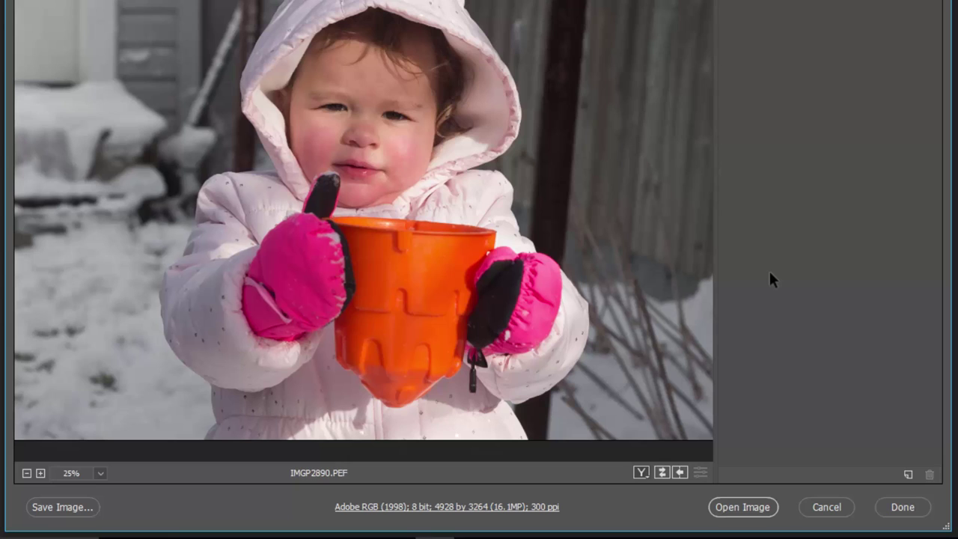
key(alt)
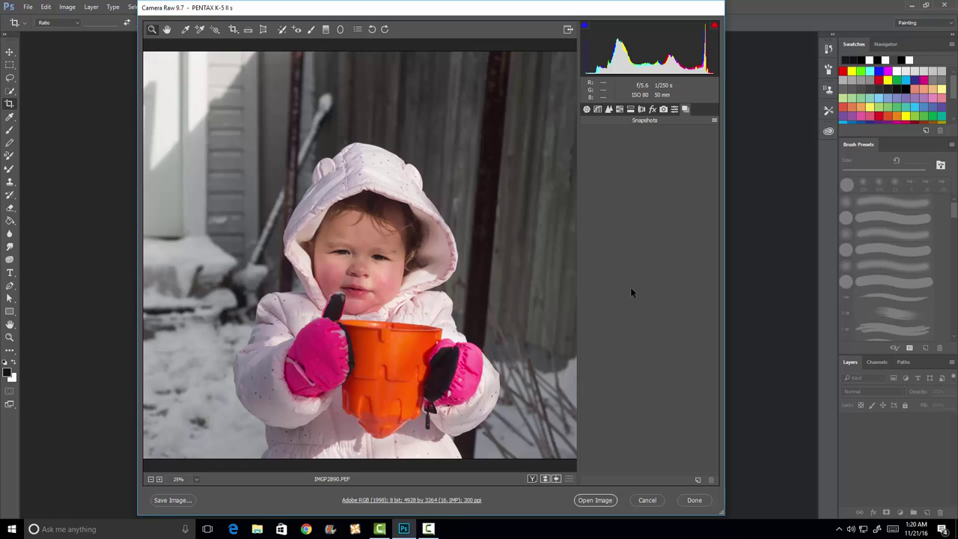
key(alt)
alt+click(603, 500)
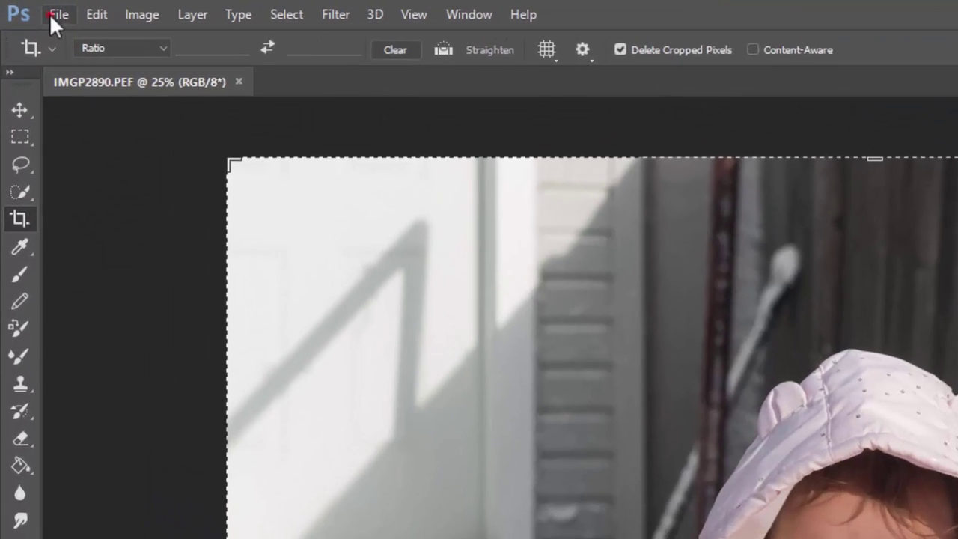
Examine the file formats offered for saving the photo under a new name, and leave without saving.
click(28, 6)
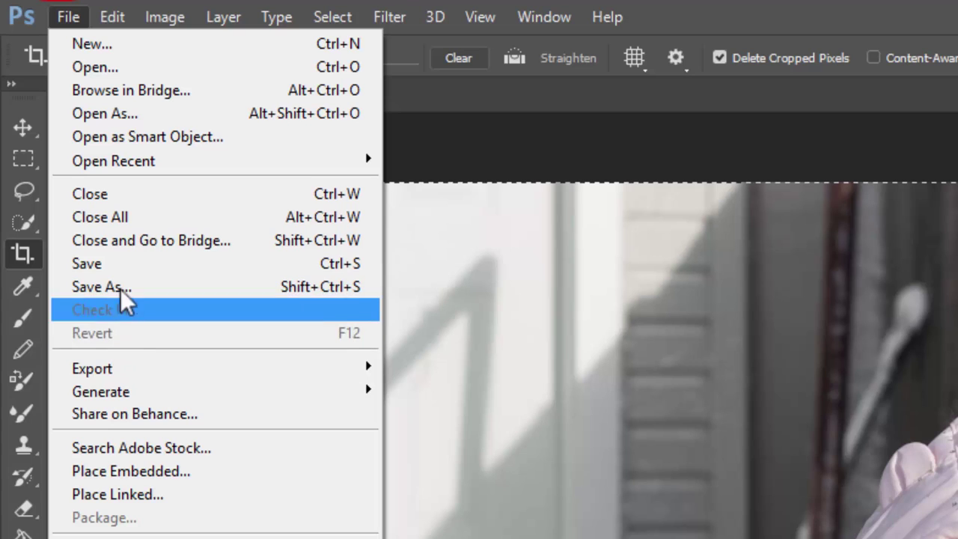
click(117, 288)
click(157, 423)
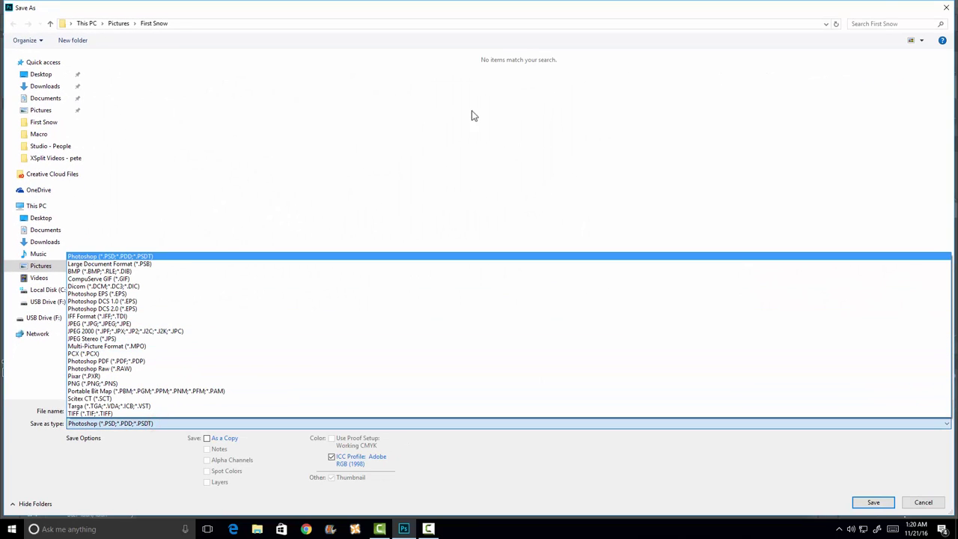
click(941, 6)
click(946, 7)
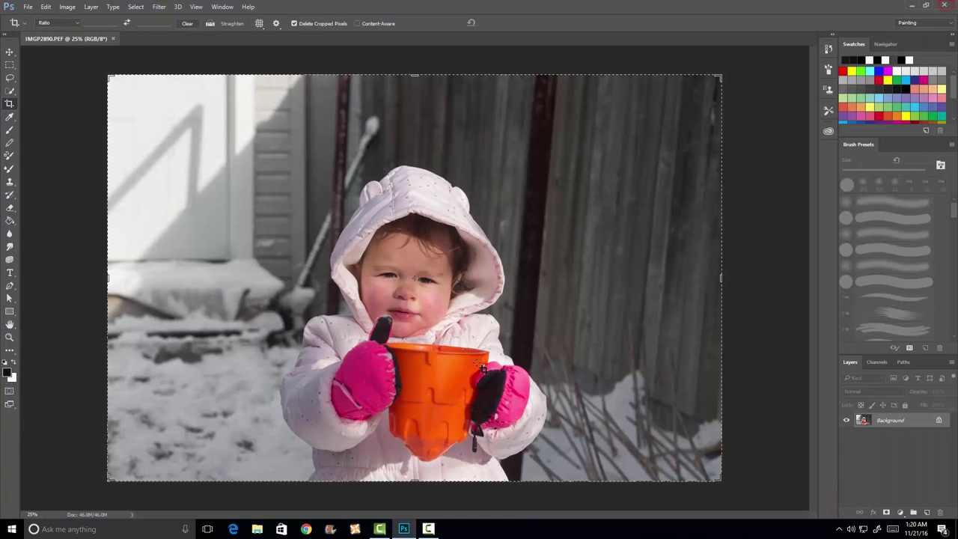